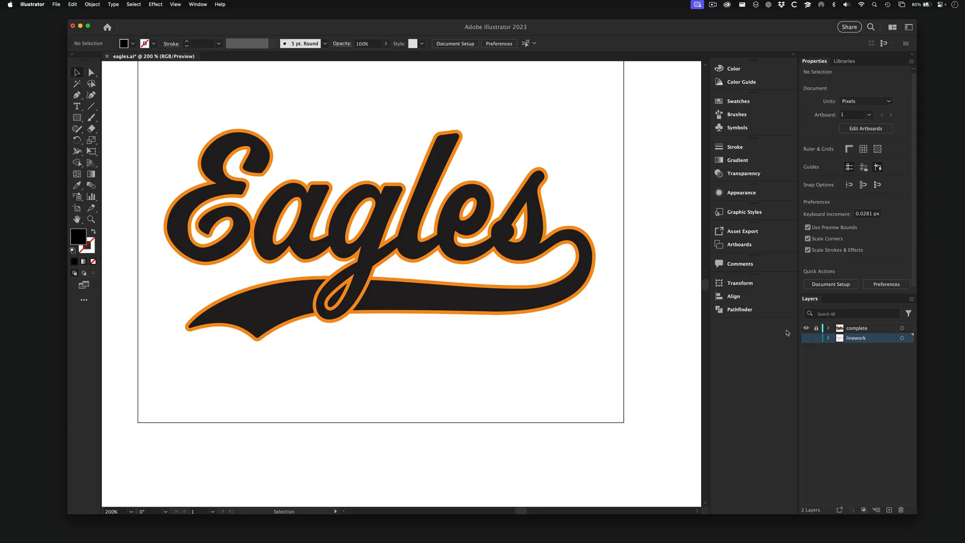
# - Hide the complete layer and show the linework layer
pyautogui.click(806, 329)
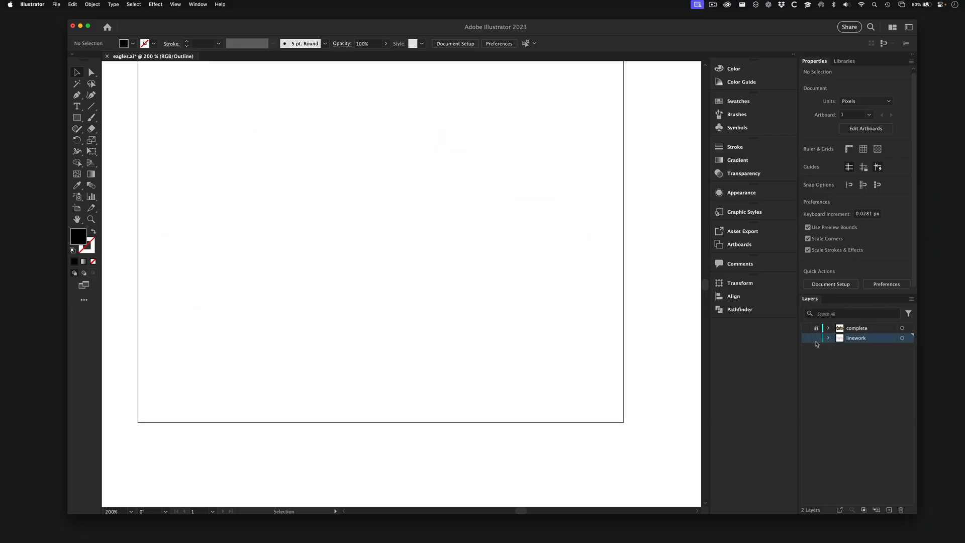
pyautogui.click(806, 338)
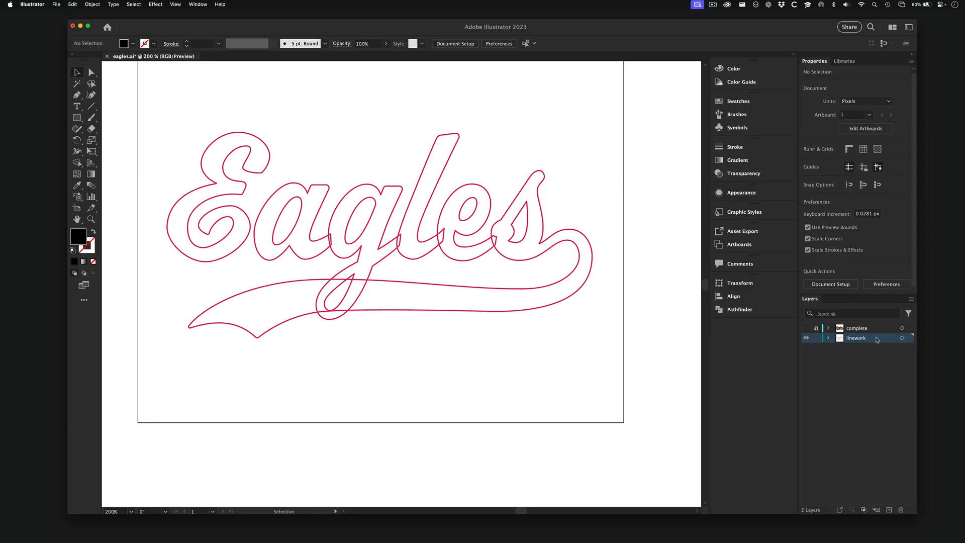
# - Duplicate the linework layer, then lock and hide the original while keeping the copy active
pyautogui.moveTo(876, 339); pyautogui.dragTo(888, 510)
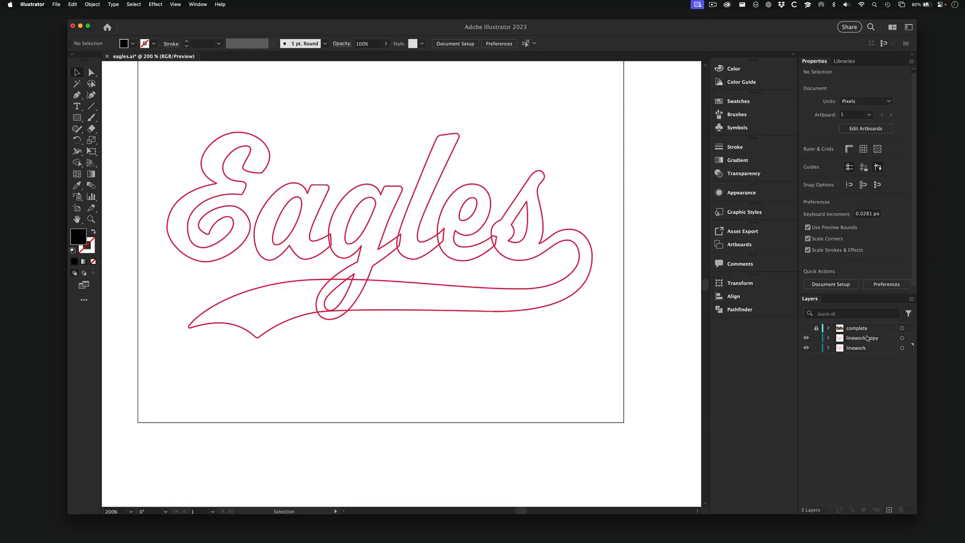
pyautogui.click(816, 349)
pyautogui.click(864, 340)
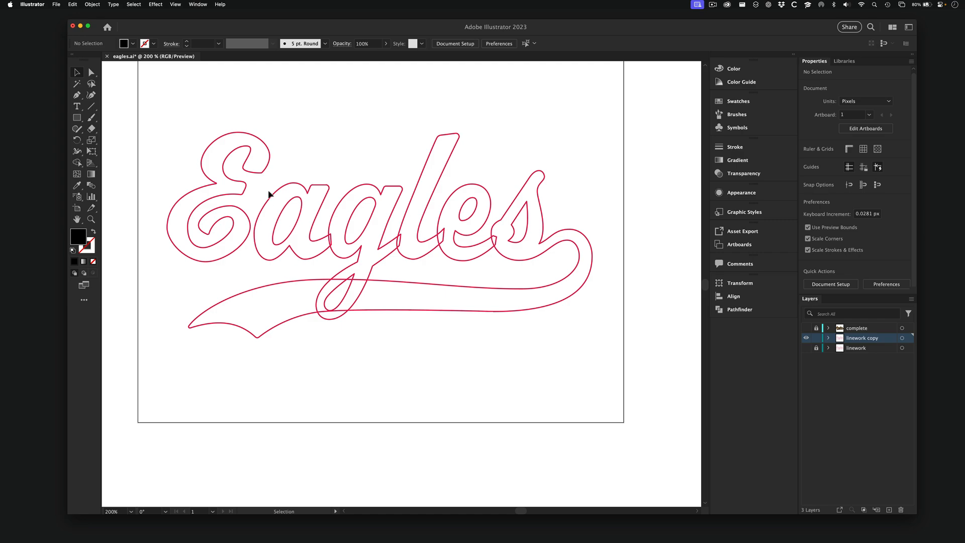
# - Examine where the outlines of the neighbouring letters a, g, l and e overlap
pyautogui.moveTo(203, 176); pyautogui.dragTo(397, 243)
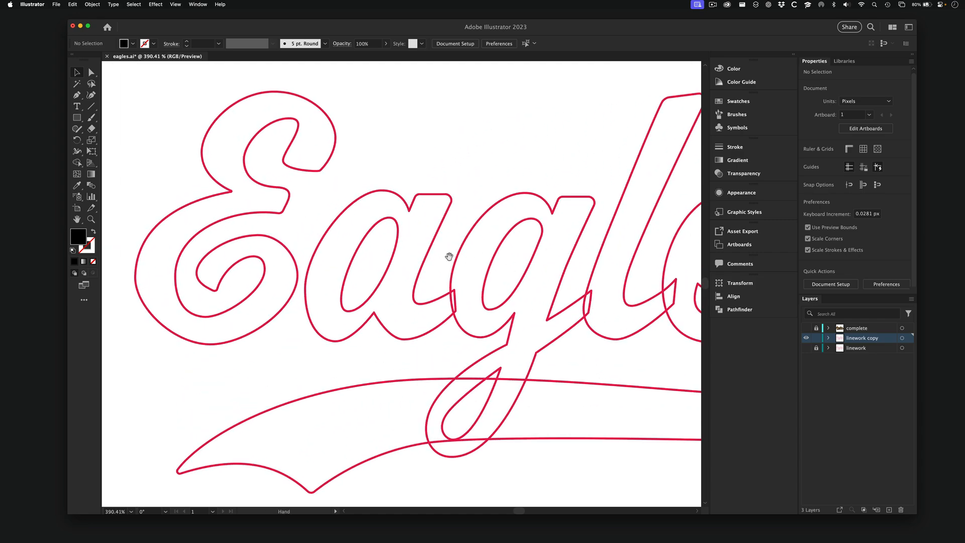
pyautogui.moveTo(478, 250); pyautogui.dragTo(318, 243)
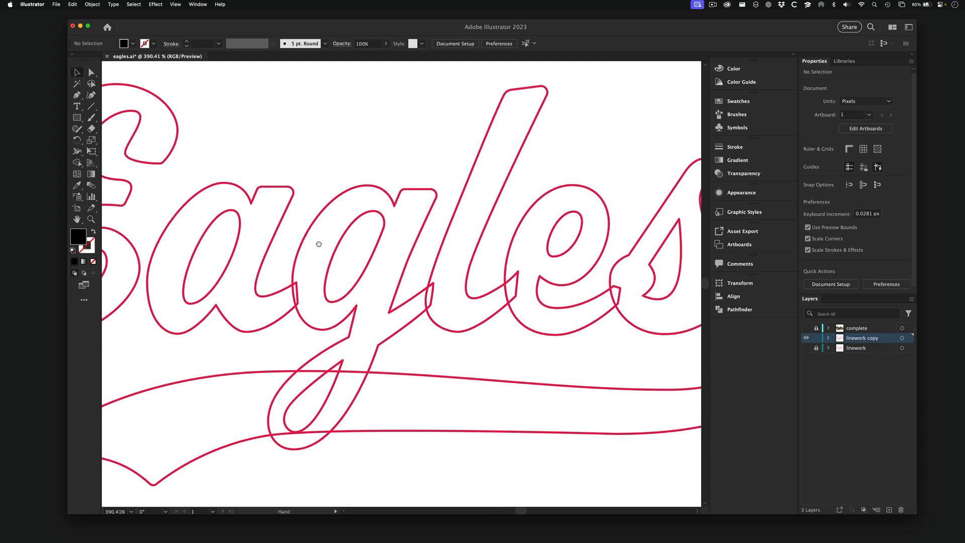
pyautogui.click(282, 217)
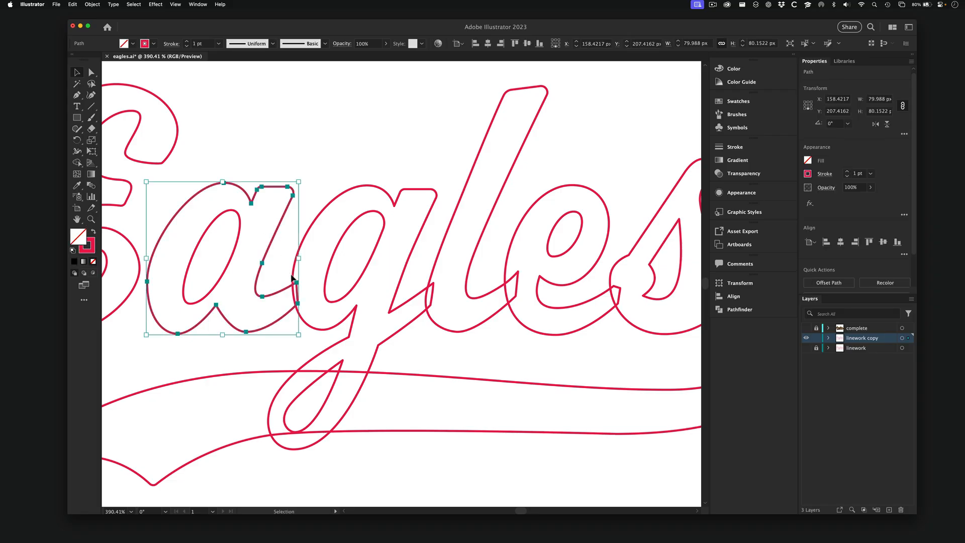
pyautogui.moveTo(293, 280); pyautogui.dragTo(383, 319)
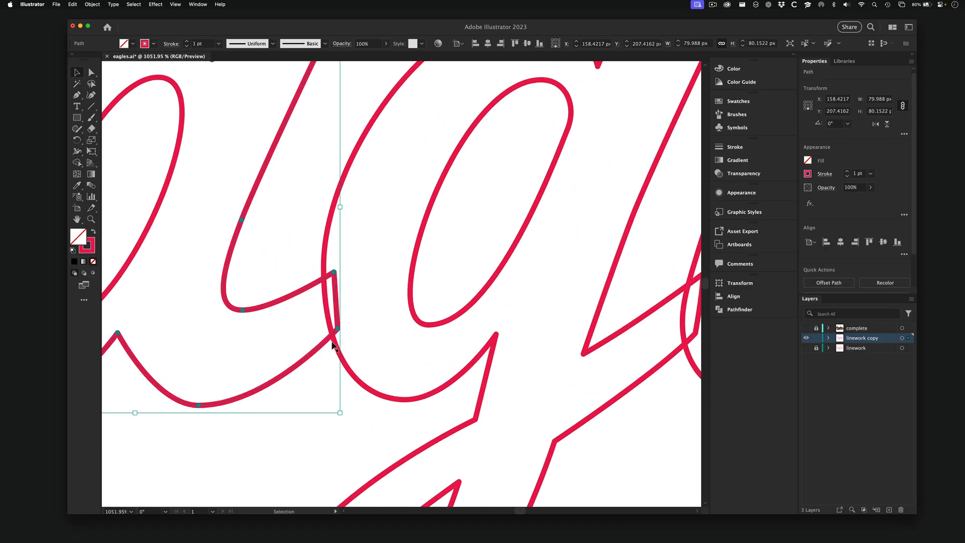
pyautogui.keyDown('alt'); pyautogui.click(445, 303); pyautogui.keyUp('alt')
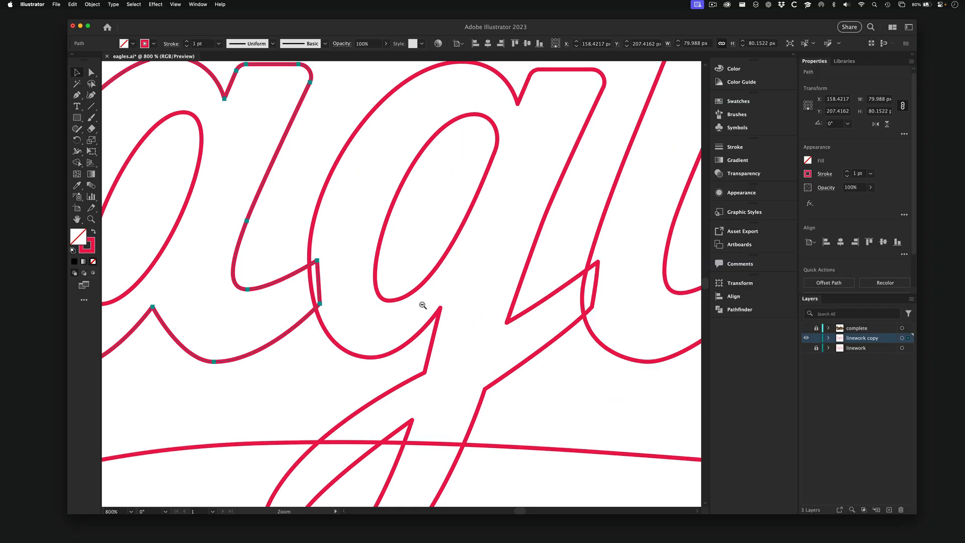
pyautogui.keyDown('alt'); pyautogui.click(422, 305); pyautogui.keyUp('alt')
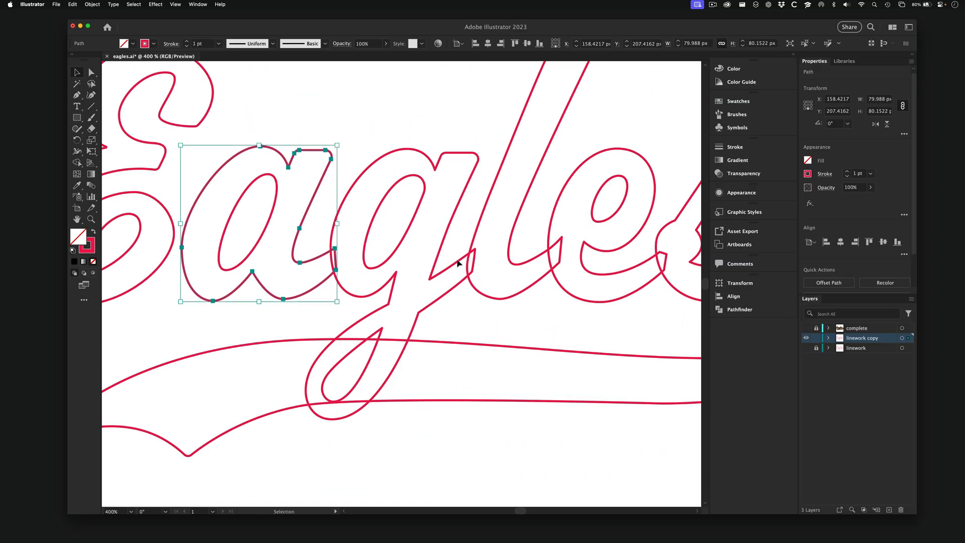
pyautogui.moveTo(457, 263); pyautogui.dragTo(378, 268)
pyautogui.click(345, 285)
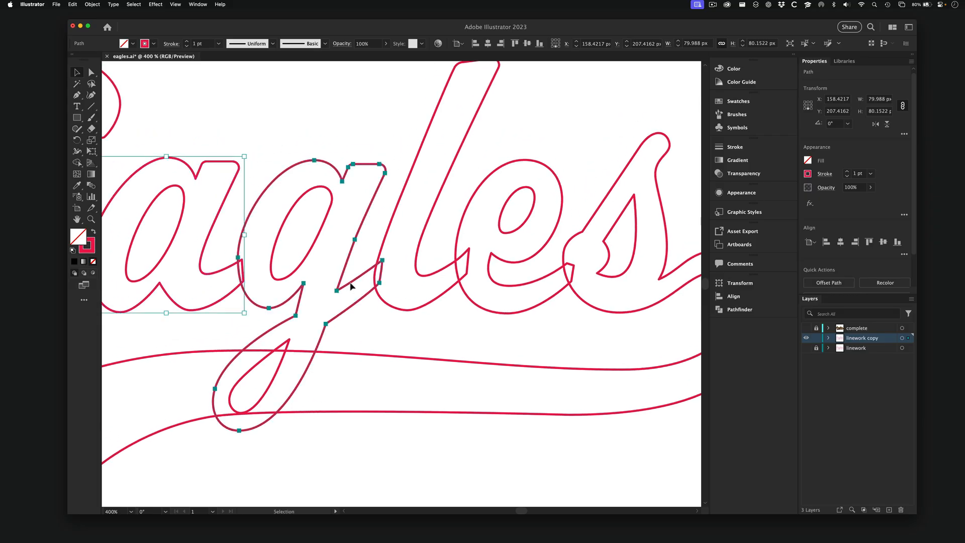
pyautogui.click(451, 266)
pyautogui.click(538, 297)
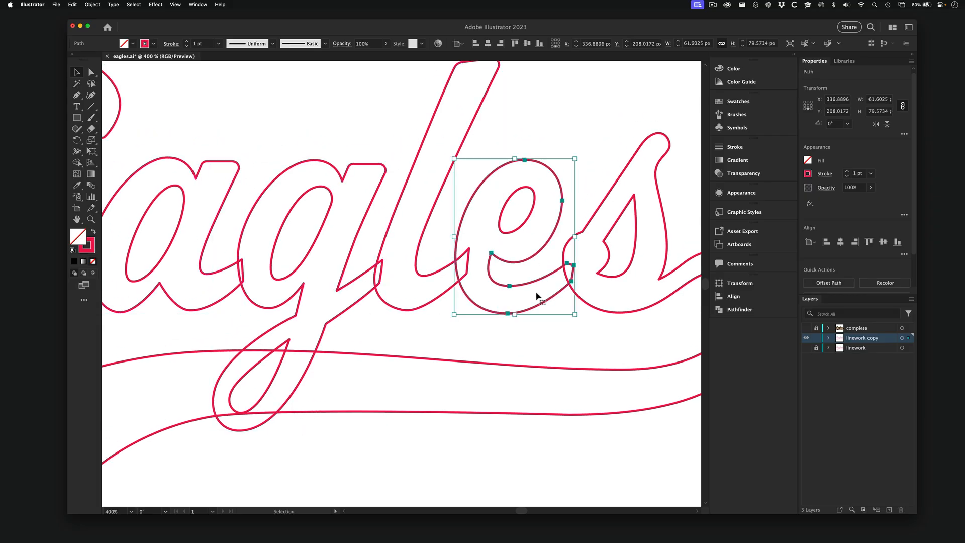
# - Review the whole wordmark and examine how the s outline and its swash relate to the other letters
pyautogui.press('super+minus')
pyautogui.press('super+minus')
pyautogui.moveTo(453, 316); pyautogui.dragTo(482, 224)
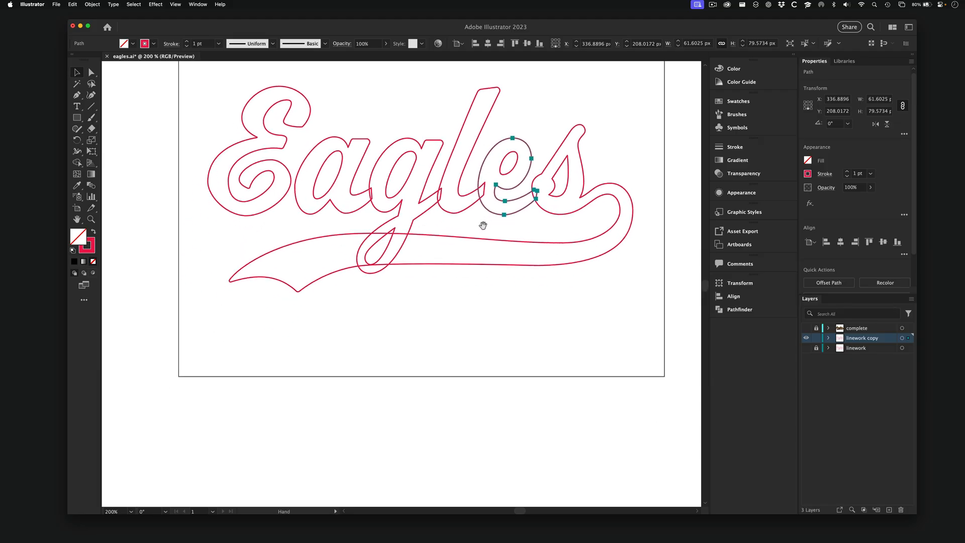
pyautogui.moveTo(433, 184); pyautogui.dragTo(460, 203)
pyautogui.keyDown('alt'); pyautogui.keyDown('super'); pyautogui.click(434, 157); pyautogui.keyUp('super'); pyautogui.keyUp('alt')
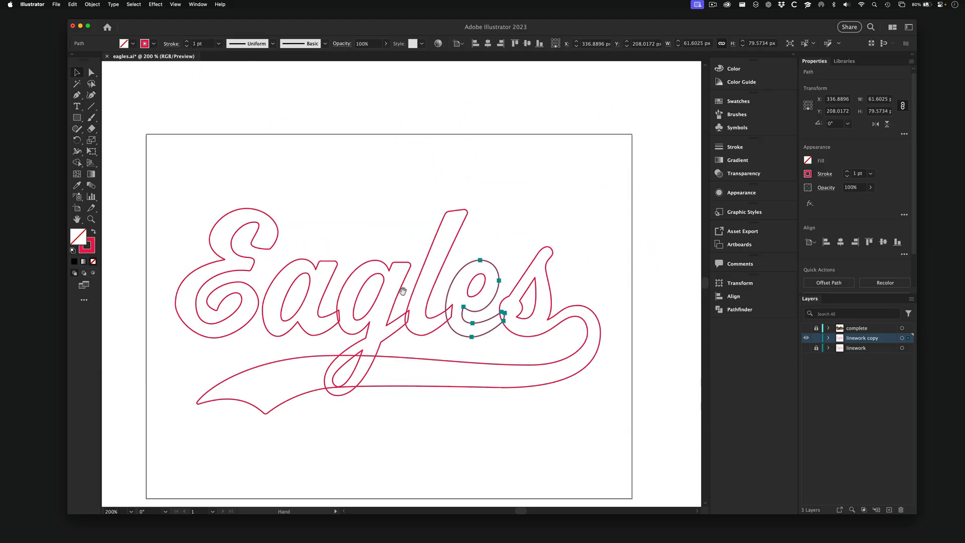
pyautogui.scroll(-3, 417, 255)
pyautogui.hscroll(-1, 417, 255)
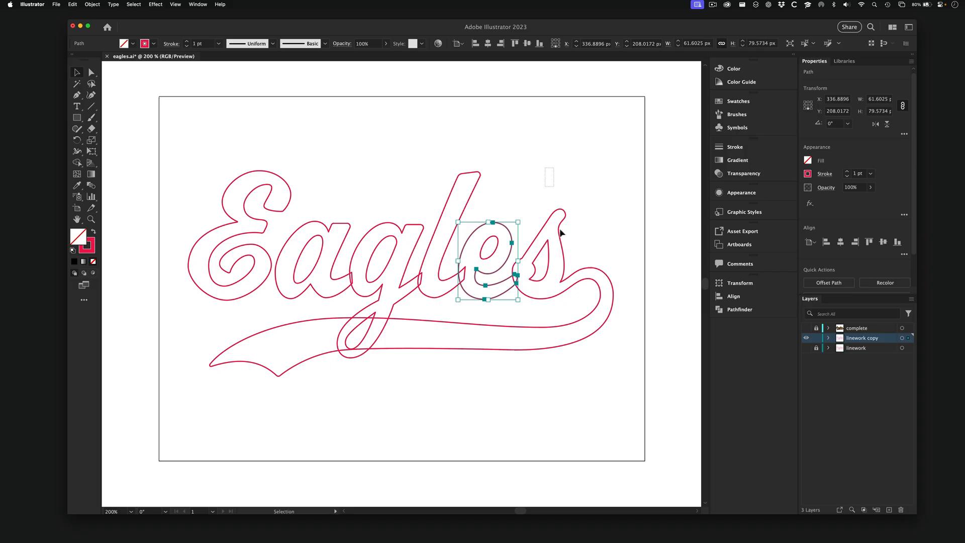
pyautogui.click(586, 331)
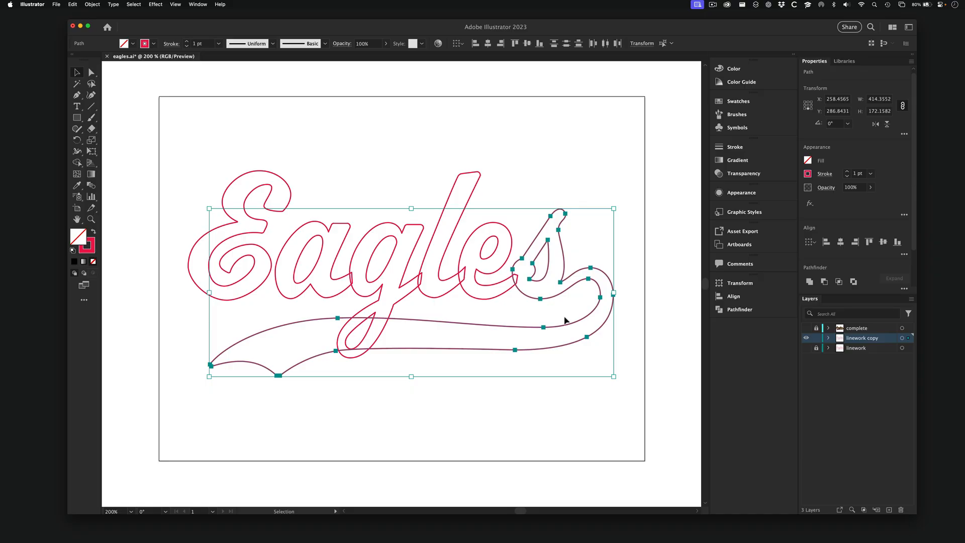
pyautogui.click(405, 137)
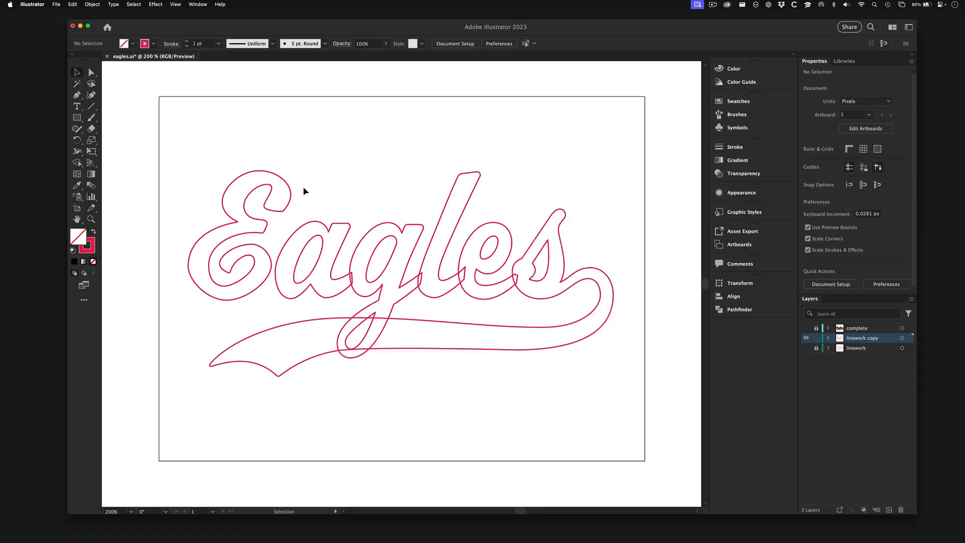
# - Merge the outer outlines of the letters a, g, l and e into one shape with Pathfinder Unite and check the joins
pyautogui.click(321, 227)
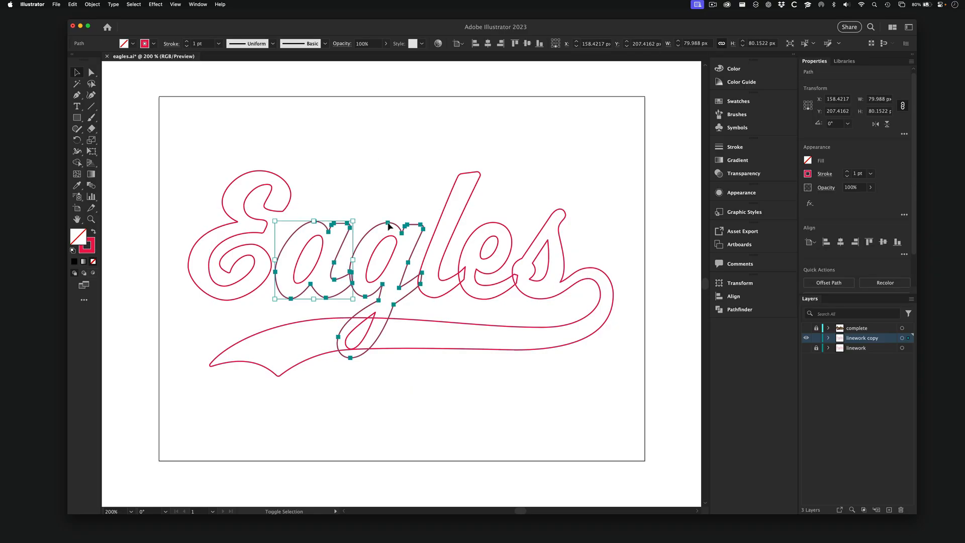
pyautogui.keyDown('shift'); pyautogui.click(388, 226); pyautogui.keyUp('shift')
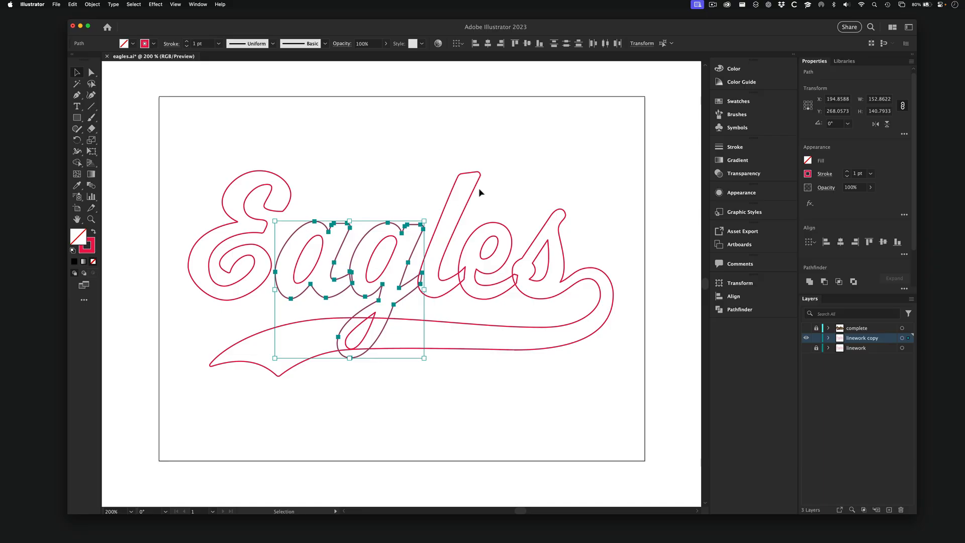
pyautogui.keyDown('shift'); pyautogui.click(450, 194); pyautogui.keyUp('shift')
pyautogui.keyDown('shift'); pyautogui.click(490, 225); pyautogui.keyUp('shift')
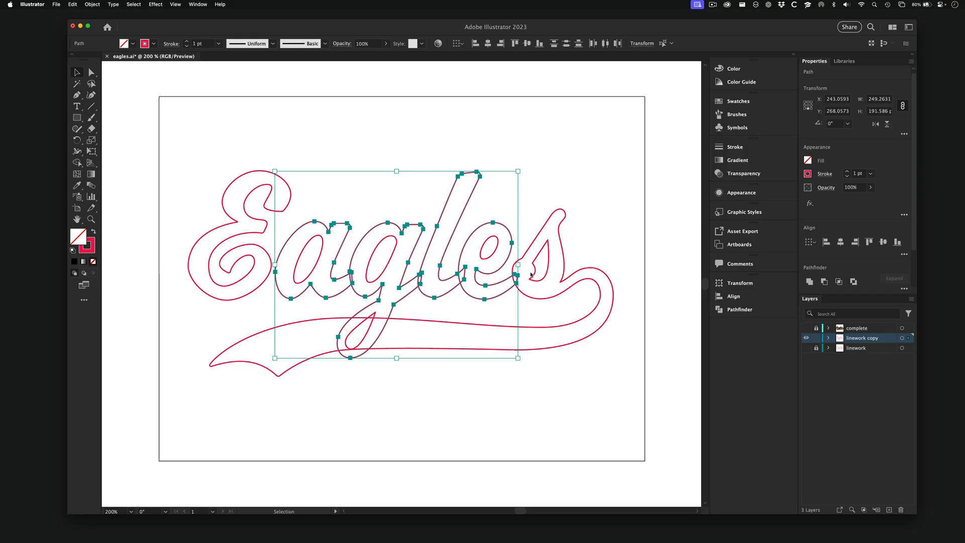
pyautogui.click(198, 5)
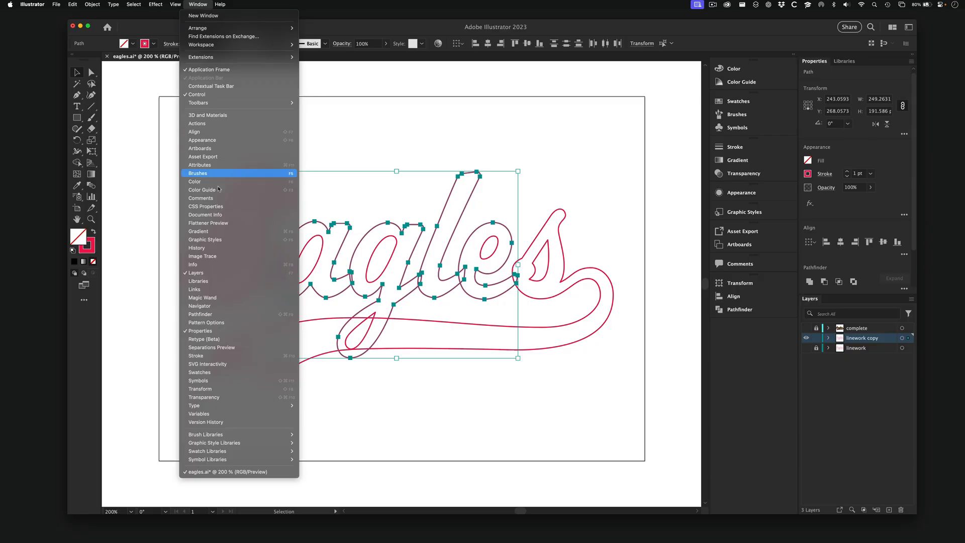
pyautogui.click(217, 314)
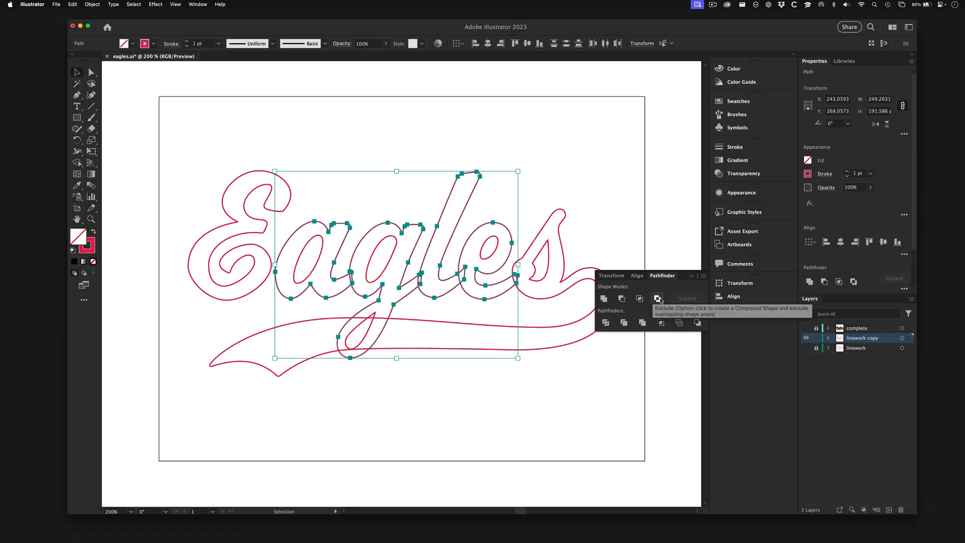
pyautogui.click(603, 299)
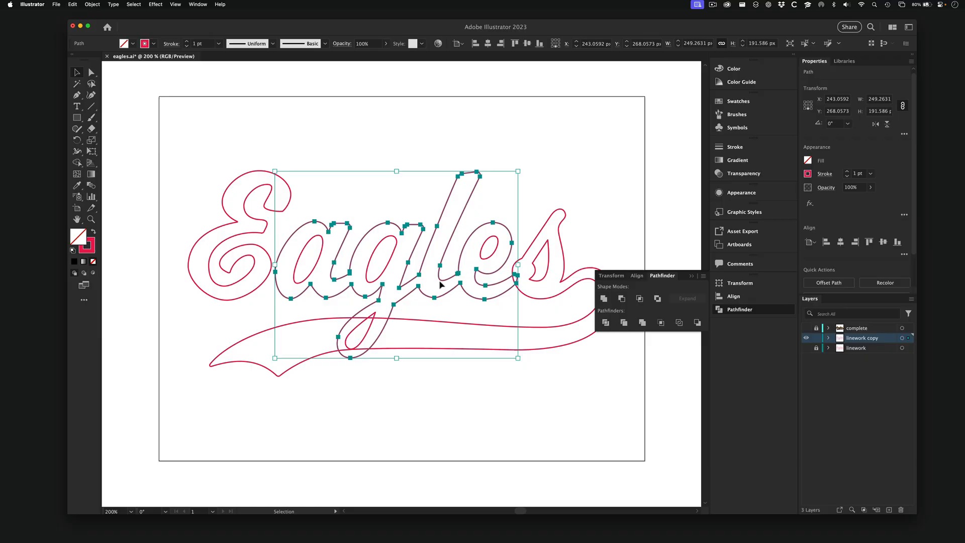
pyautogui.press('z')
pyautogui.moveTo(456, 274); pyautogui.dragTo(581, 338)
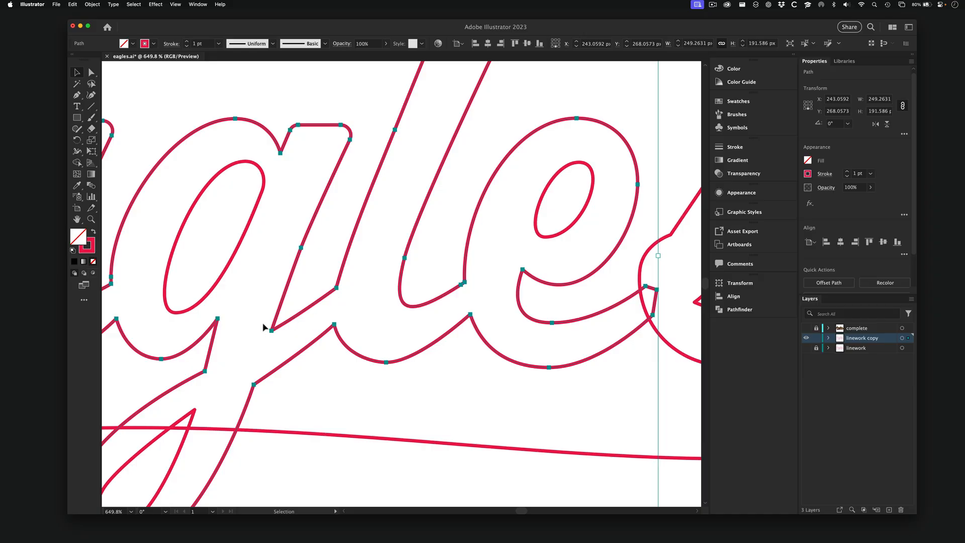
pyautogui.keyDown('alt'); pyautogui.keyDown('super'); pyautogui.click(371, 295); pyautogui.keyUp('super'); pyautogui.keyUp('alt')
pyautogui.keyDown('alt'); pyautogui.keyDown('super'); pyautogui.click(372, 294); pyautogui.keyUp('super'); pyautogui.keyUp('alt')
pyautogui.keyDown('alt'); pyautogui.keyDown('super'); pyautogui.click(372, 294); pyautogui.keyUp('super'); pyautogui.keyUp('alt')
pyautogui.keyDown('alt'); pyautogui.keyDown('super'); pyautogui.click(456, 292); pyautogui.keyUp('super'); pyautogui.keyUp('alt')
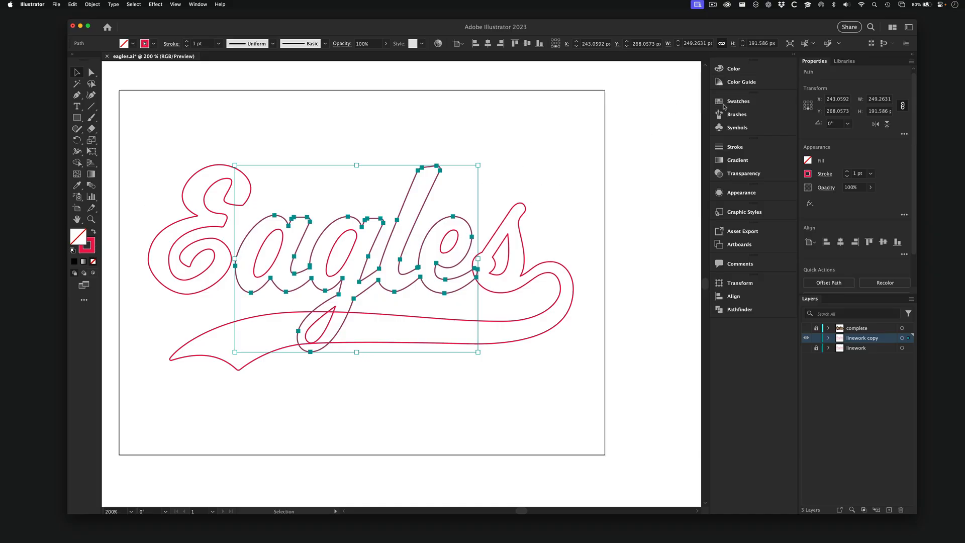
# - Set the stroke colour of the united a-g-l-e outline to blue 1886ea
pyautogui.click(93, 243)
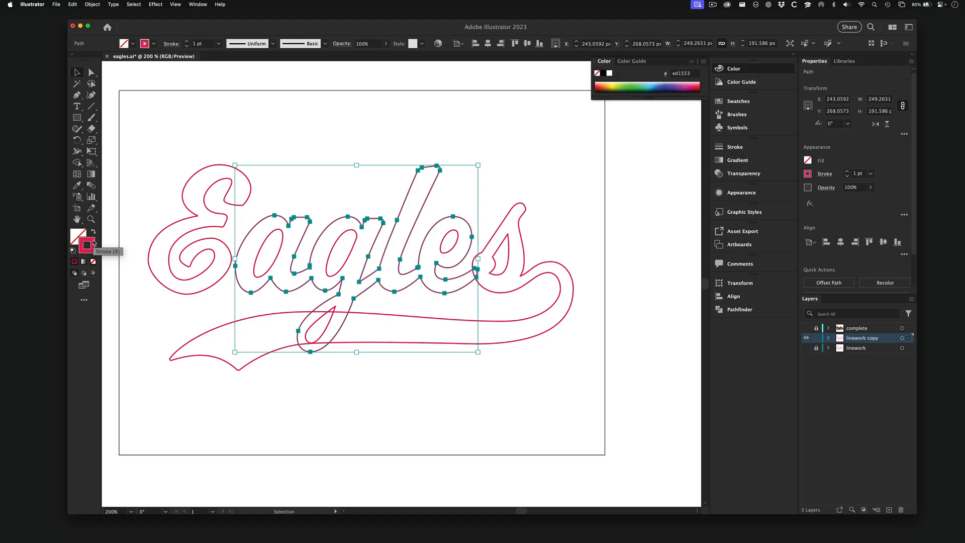
pyautogui.doubleClick(89, 244)
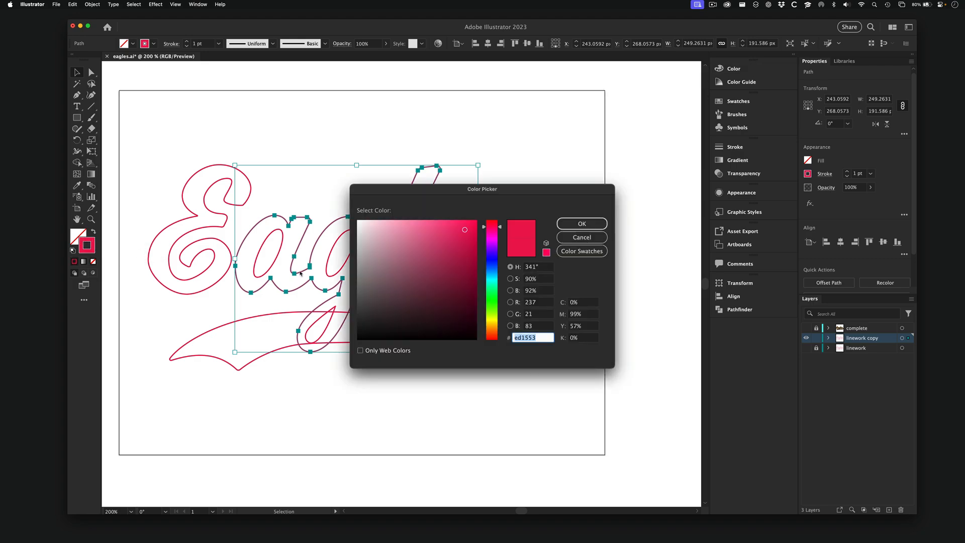
pyautogui.moveTo(491, 230); pyautogui.dragTo(490, 272)
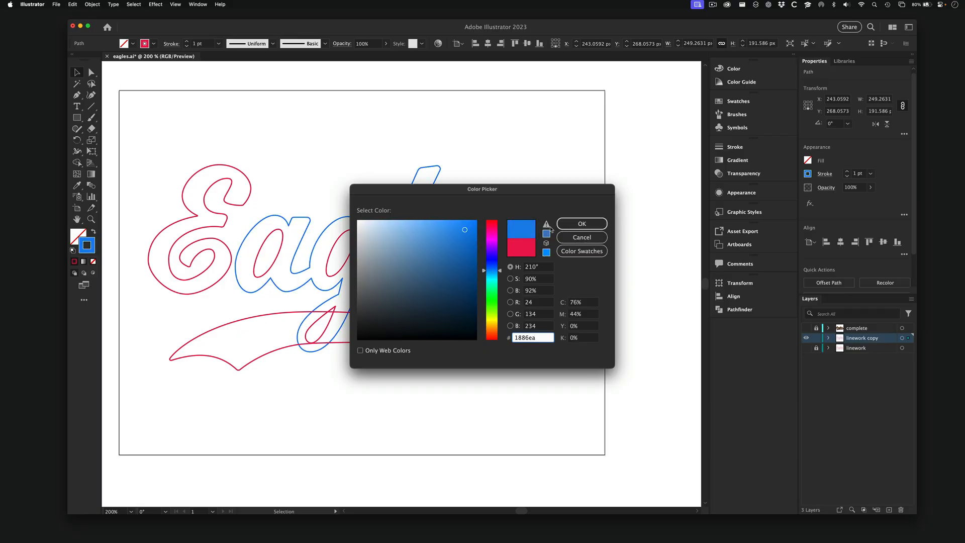
pyautogui.click(581, 224)
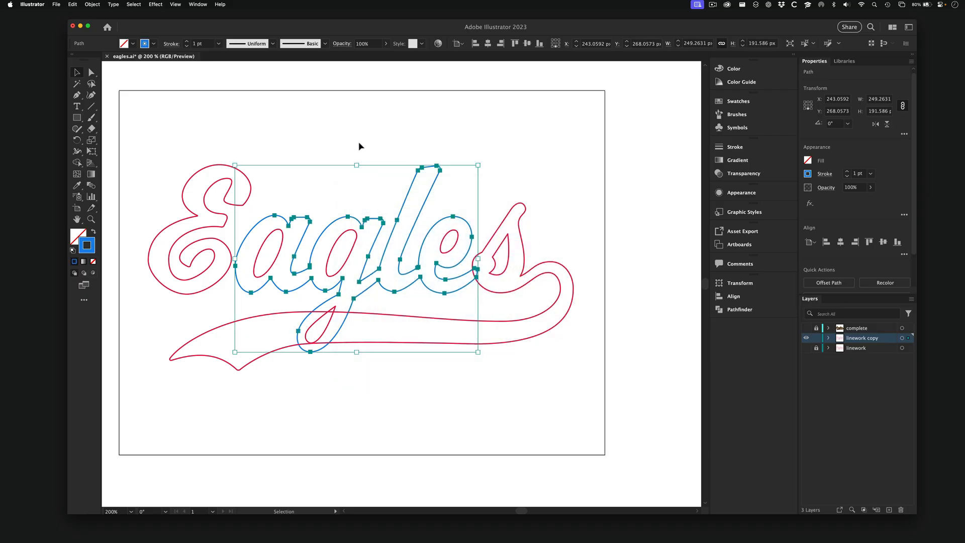
pyautogui.click(359, 146)
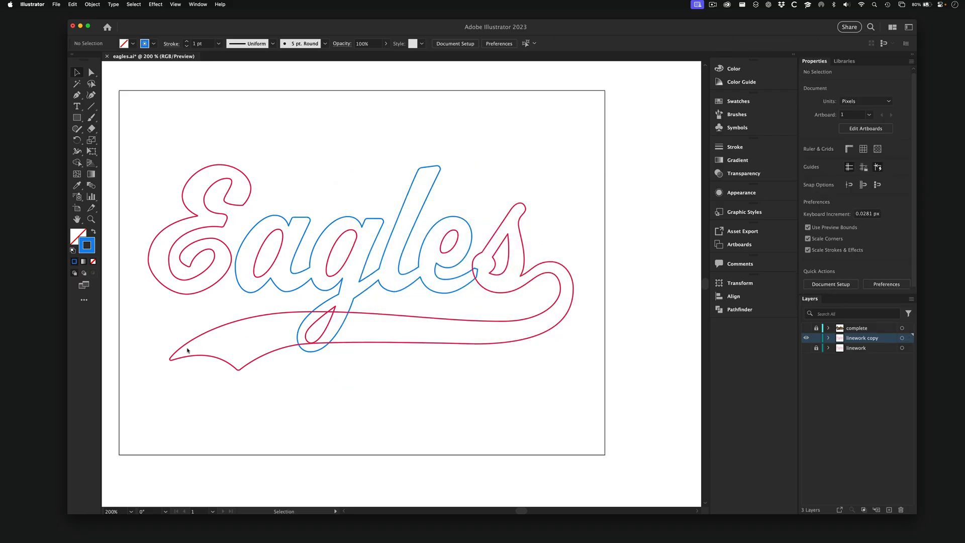
# - Swap the fill and stroke of the united a-g-l-e shape to give it a solid blue fill without a stroke
pyautogui.click(293, 220)
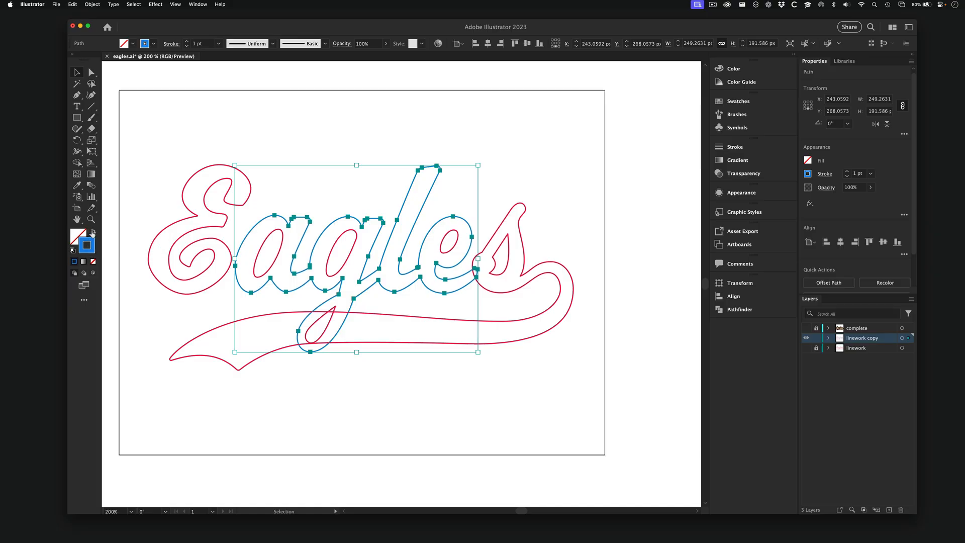
pyautogui.click(92, 233)
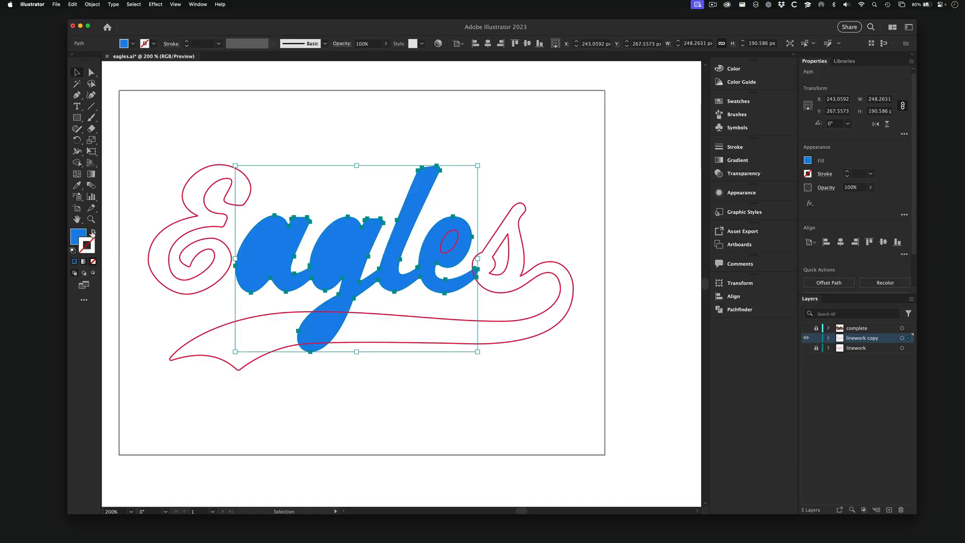
pyautogui.click(357, 121)
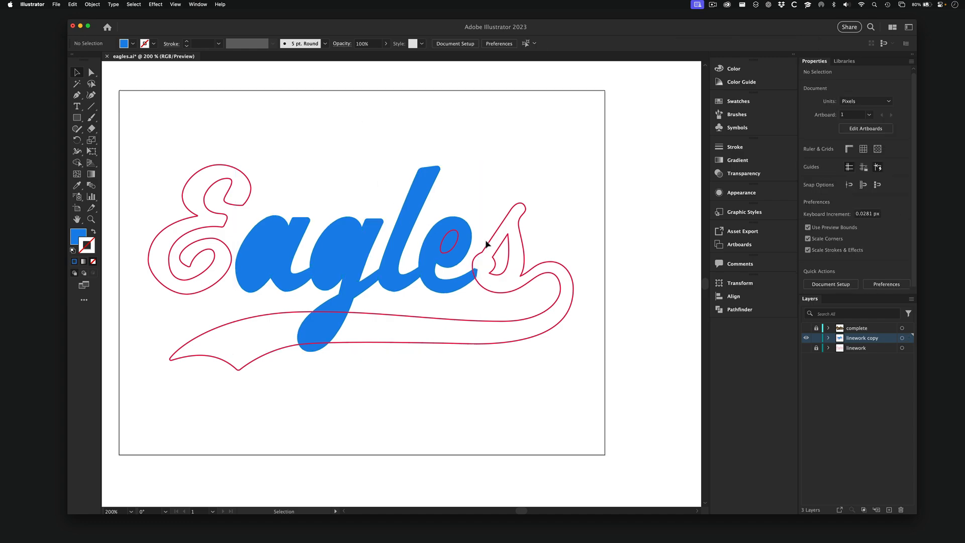
# - Send the blue a-g-l-e shape to the back of its layer, behind the red letter counter outlines
pyautogui.click(452, 234)
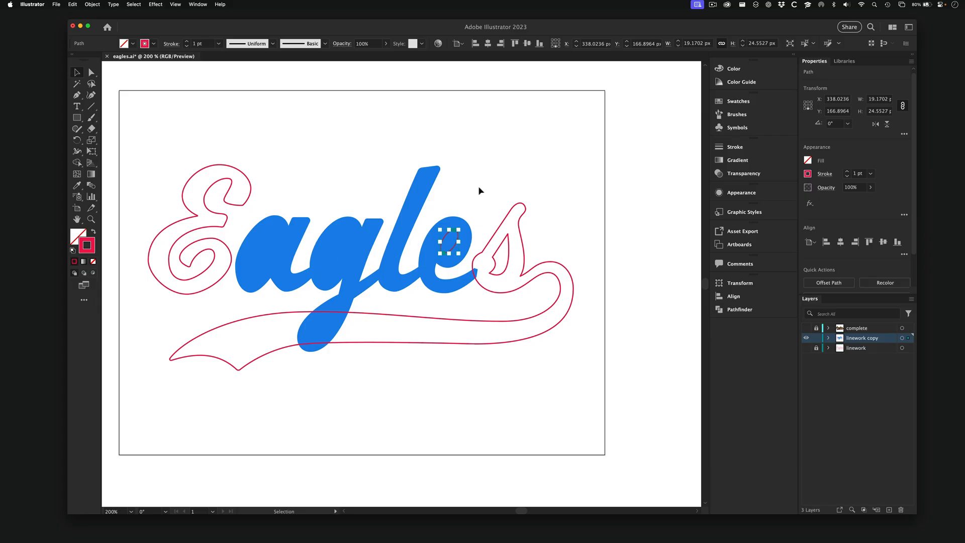
pyautogui.click(363, 240)
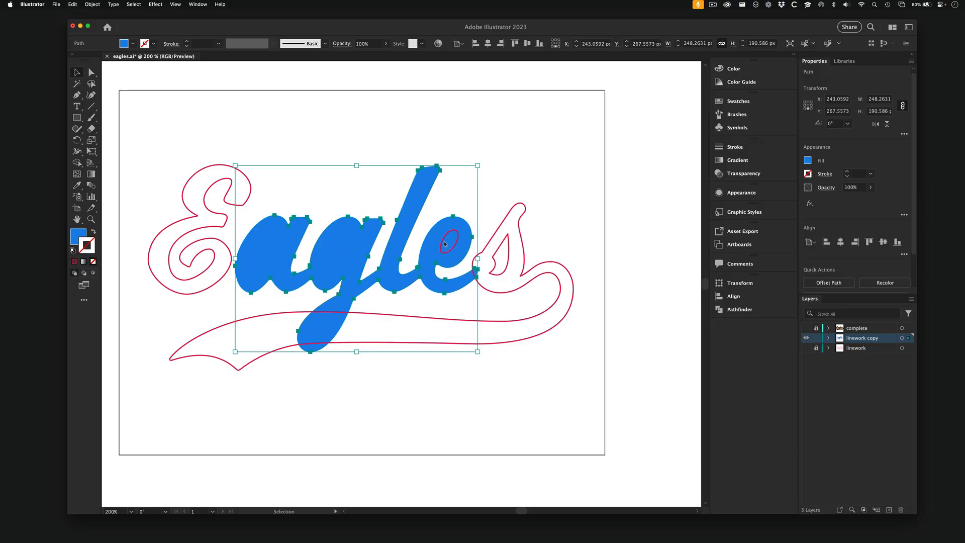
pyautogui.click(828, 339)
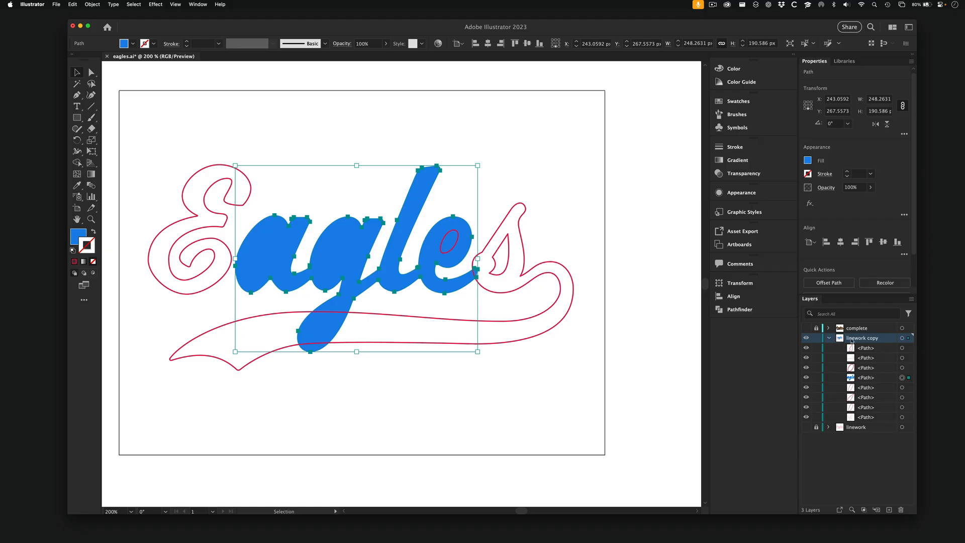
pyautogui.click(829, 339)
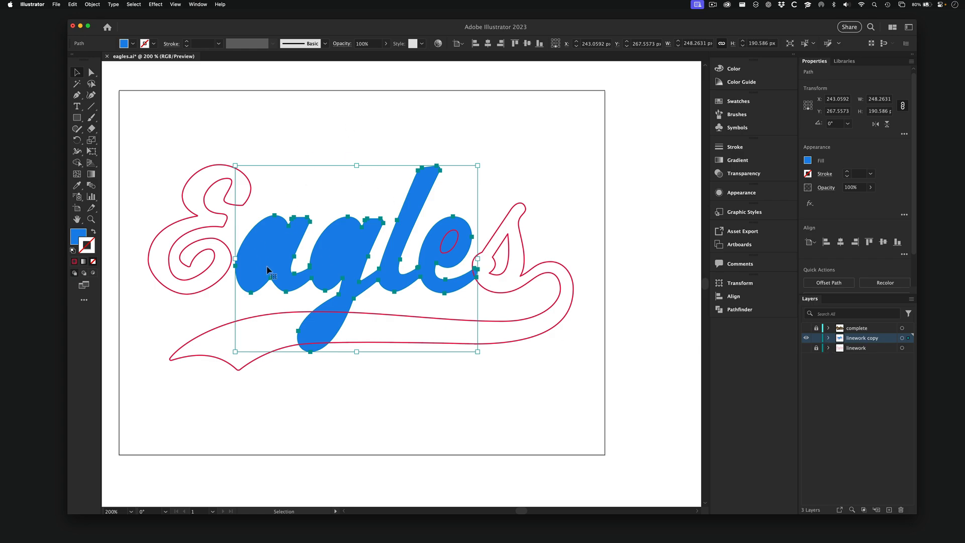
pyautogui.click(92, 5)
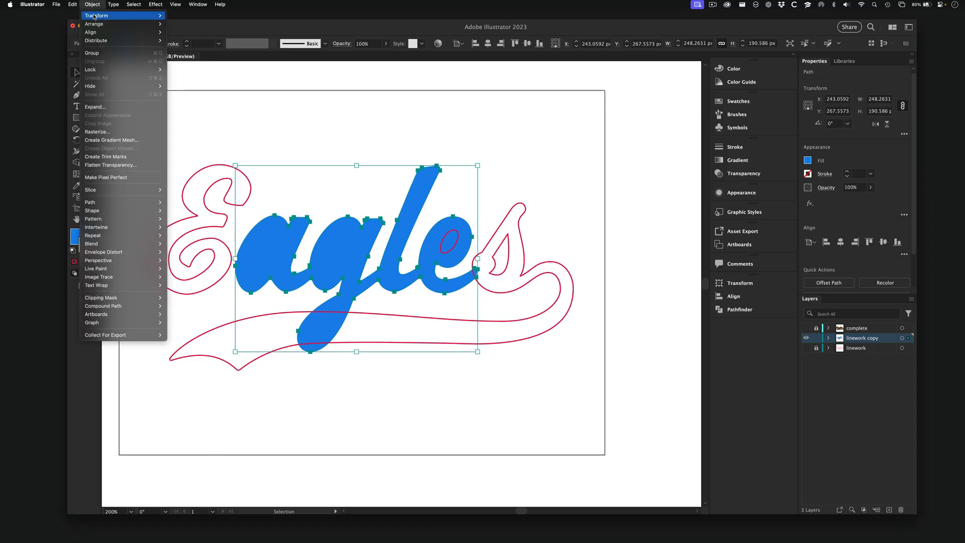
pyautogui.moveTo(94, 23)
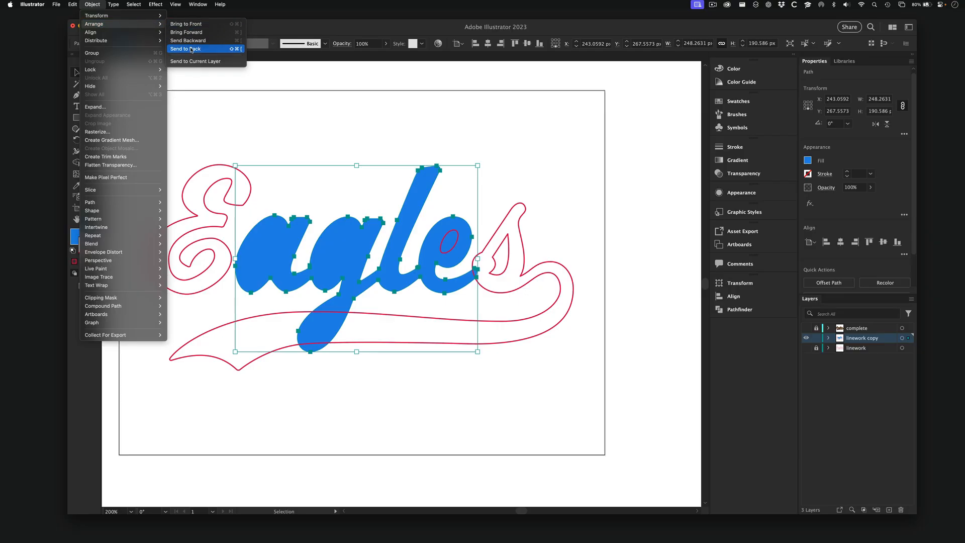
pyautogui.click(192, 49)
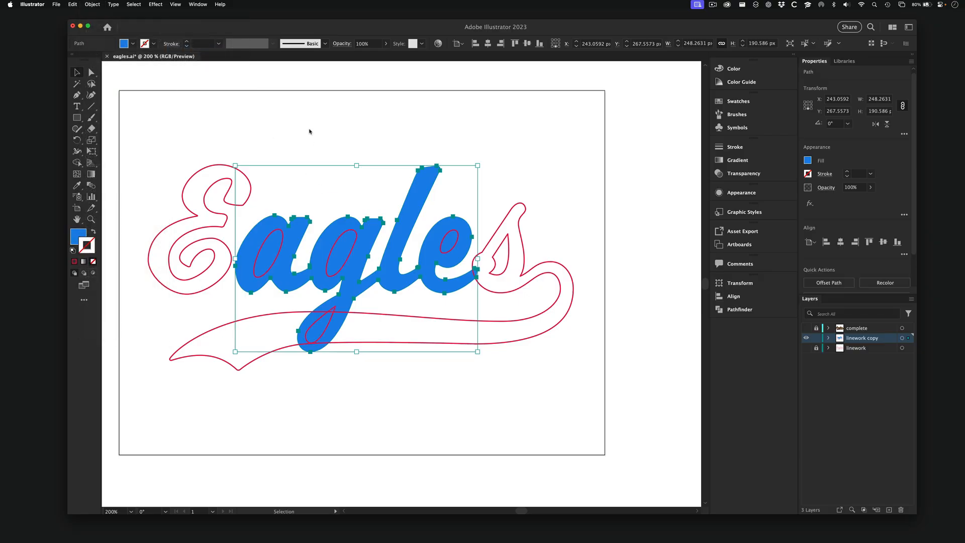
pyautogui.click(327, 195)
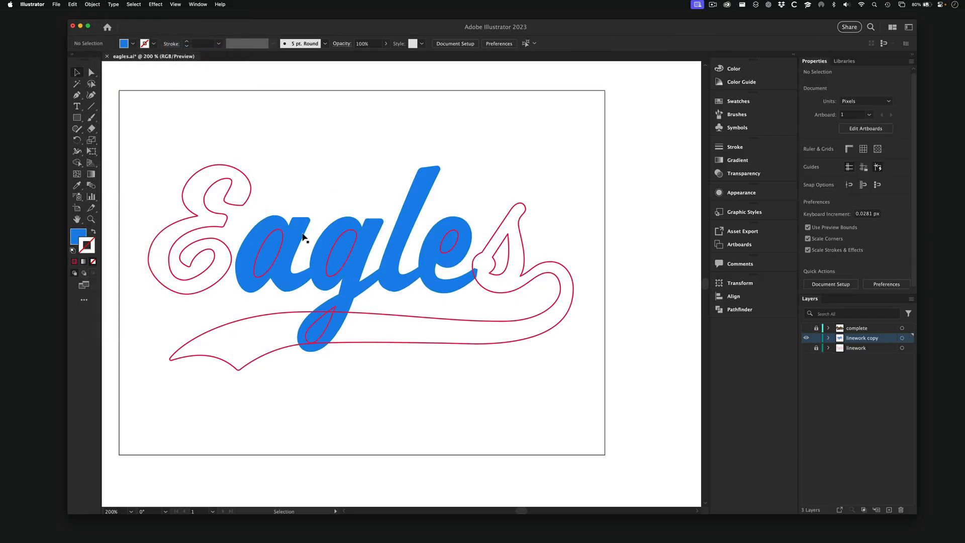
pyautogui.moveTo(262, 241); pyautogui.dragTo(312, 249)
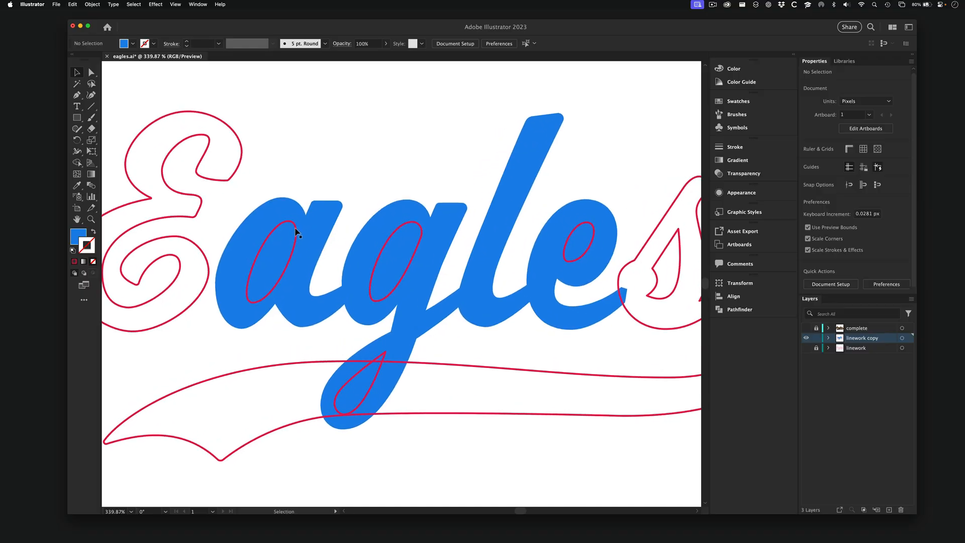
pyautogui.click(588, 227)
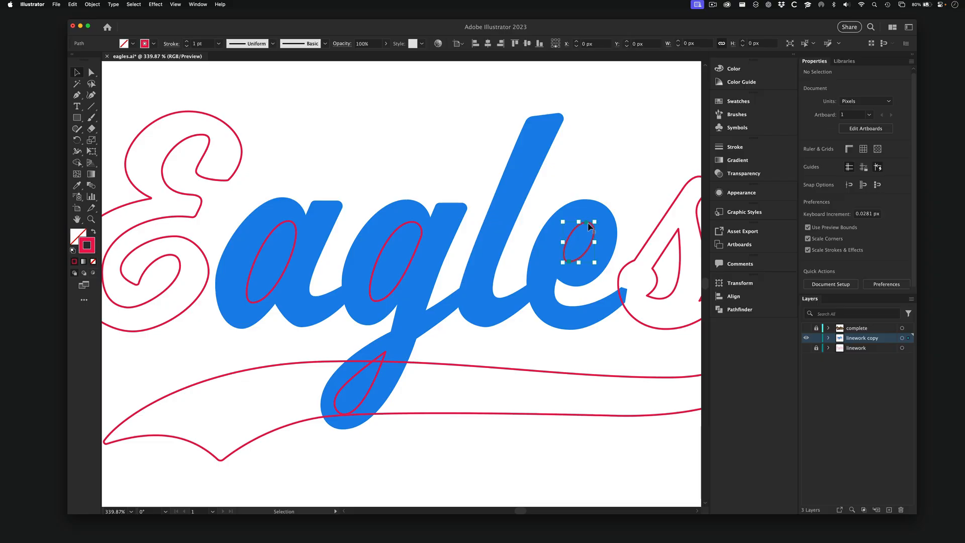
pyautogui.keyDown('shift'); pyautogui.click(420, 226); pyautogui.keyUp('shift')
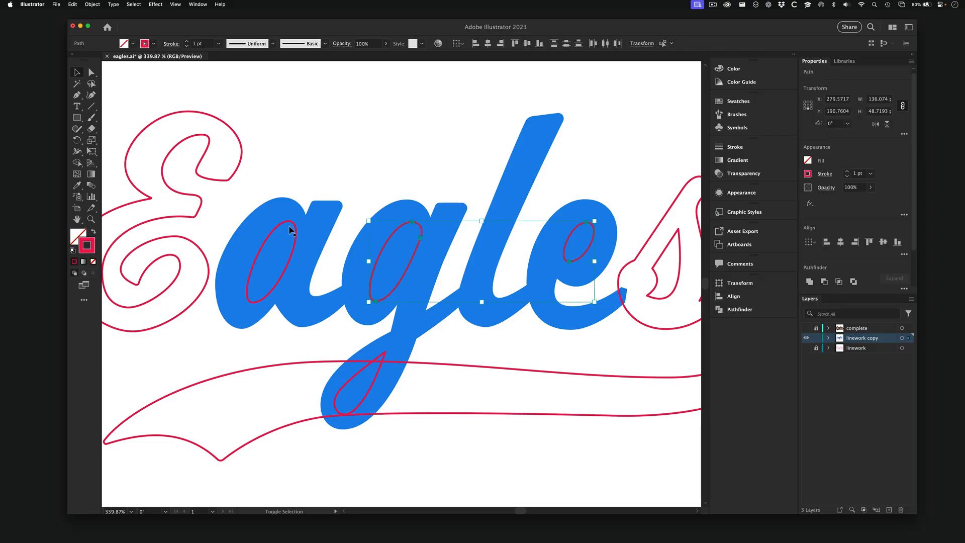
pyautogui.keyDown('shift'); pyautogui.click(286, 224); pyautogui.keyUp('shift')
pyautogui.press('super+shift+a')
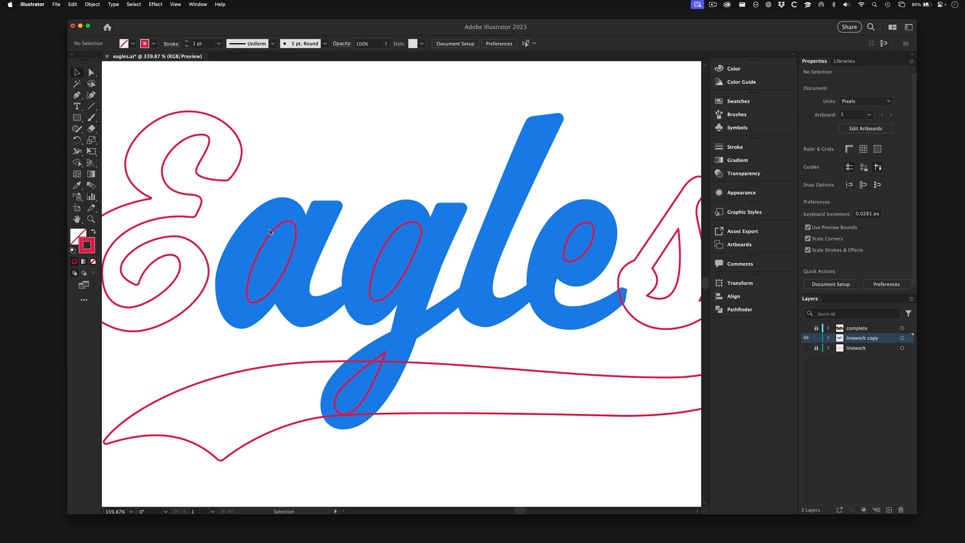
# - Swap fill and stroke on the counters of a, g and e and the g's tail loop to make them solid red without a stroke
pyautogui.click(275, 230)
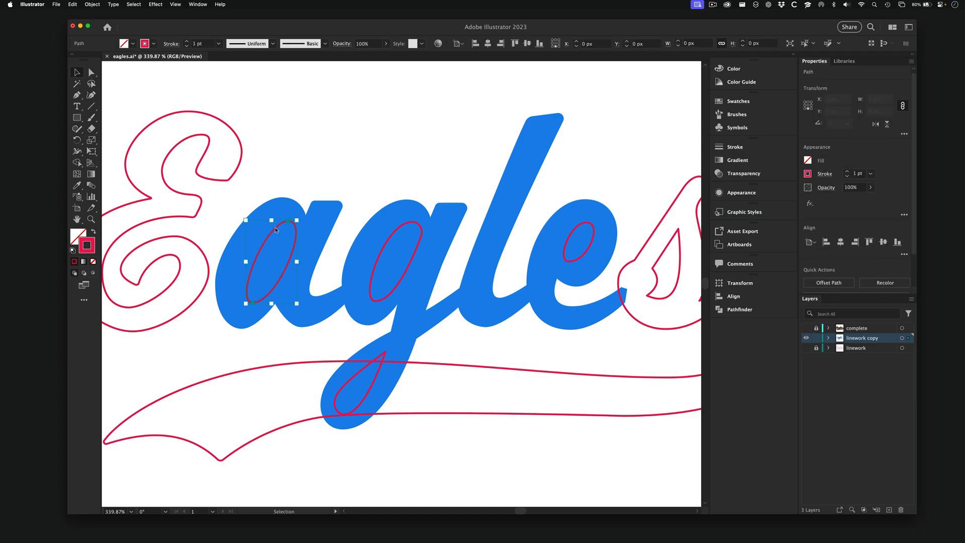
pyautogui.keyDown('shift'); pyautogui.click(411, 226); pyautogui.keyUp('shift')
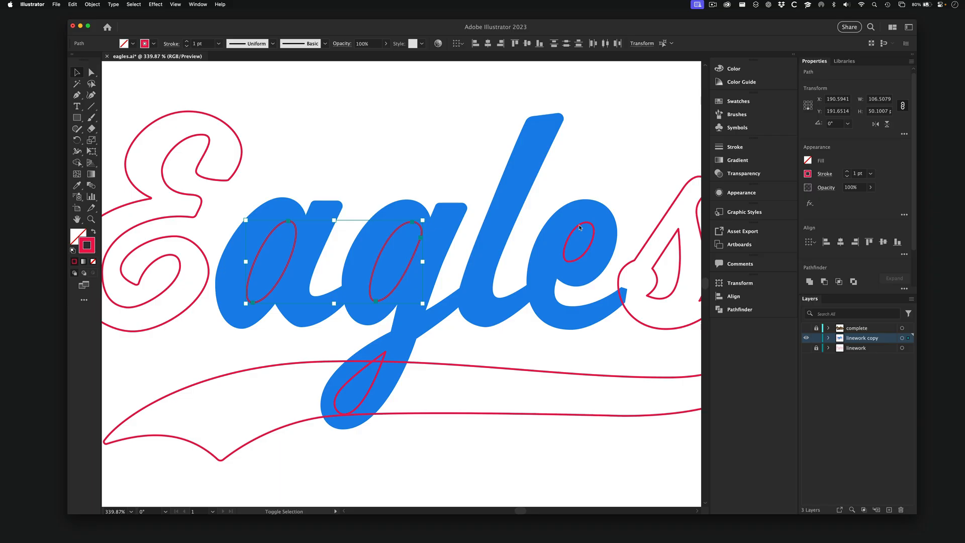
pyautogui.keyDown('shift'); pyautogui.click(579, 227); pyautogui.keyUp('shift')
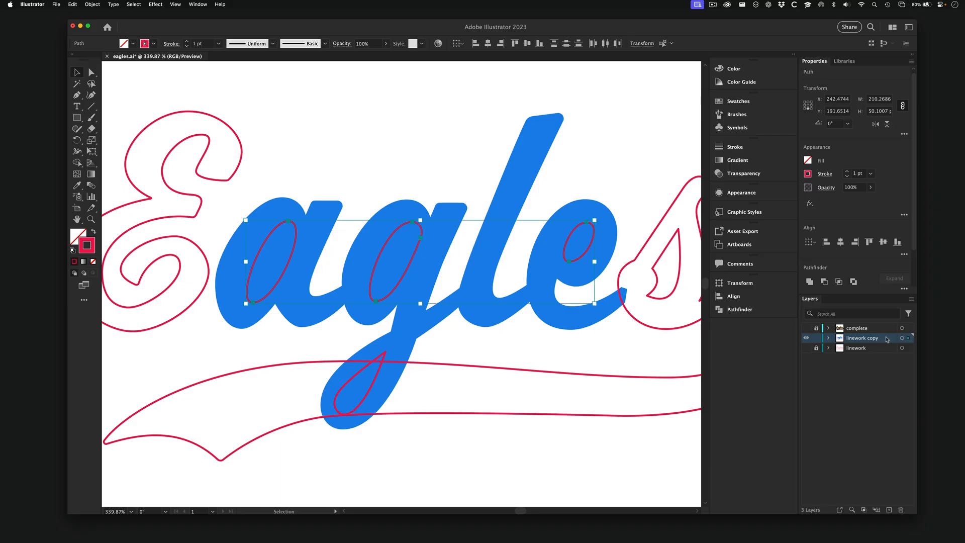
pyautogui.moveTo(408, 221); pyautogui.dragTo(588, 263)
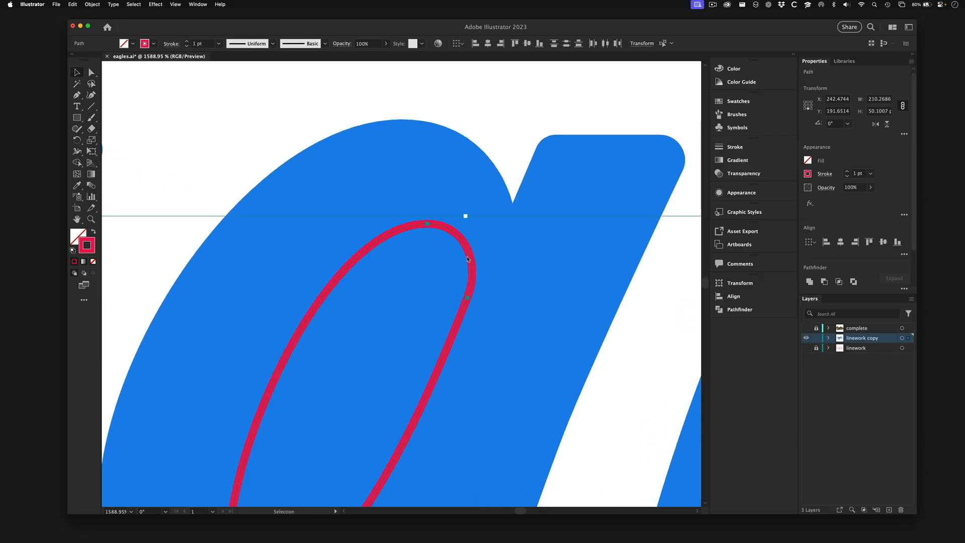
pyautogui.press('super+minus')
pyautogui.press('super+minus')
pyautogui.press('super+minus')
pyautogui.press('super+minus')
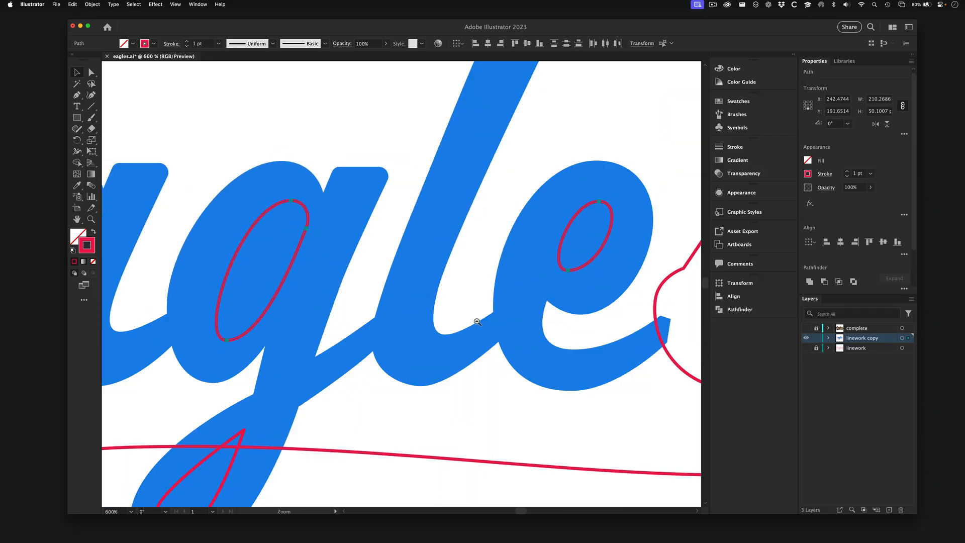
pyautogui.press('super+minus')
pyautogui.scroll(-2, 491, 267)
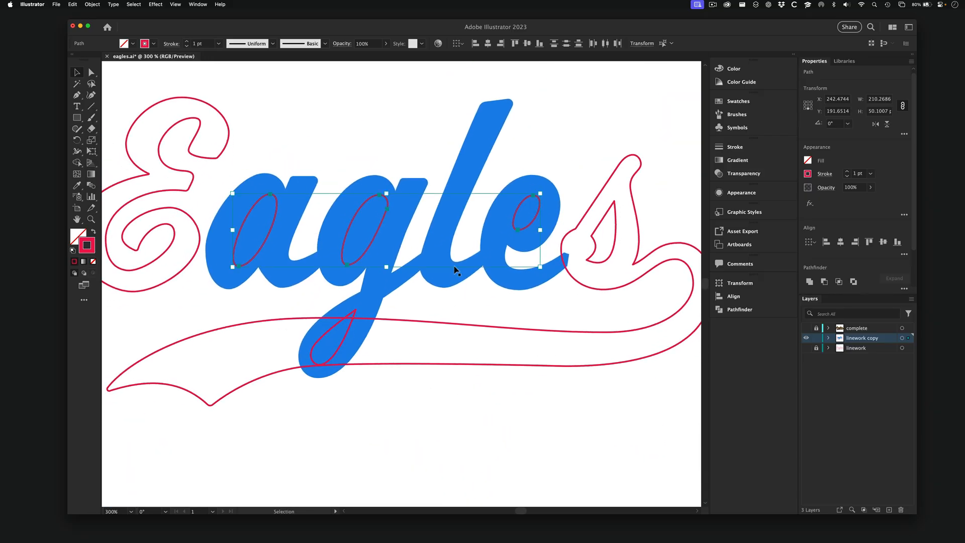
pyautogui.click(93, 233)
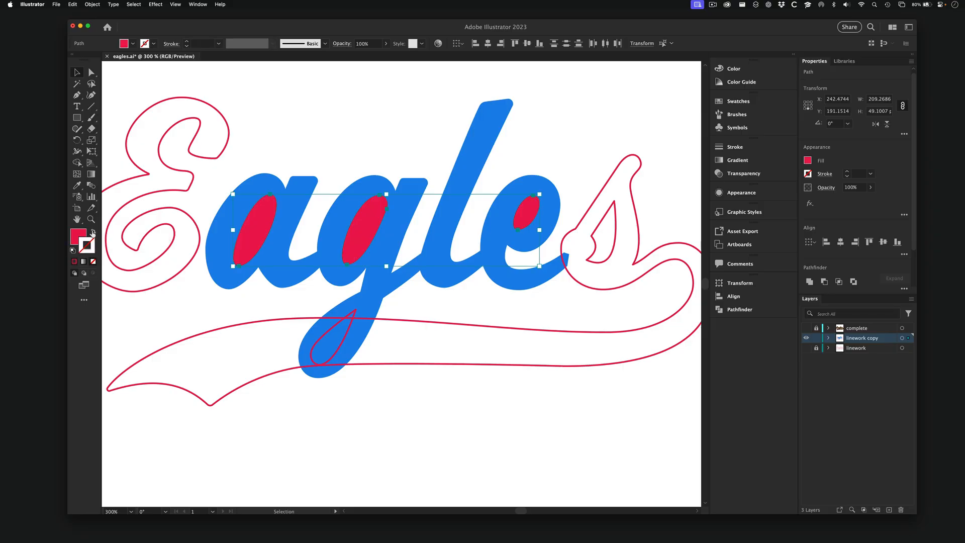
pyautogui.click(319, 342)
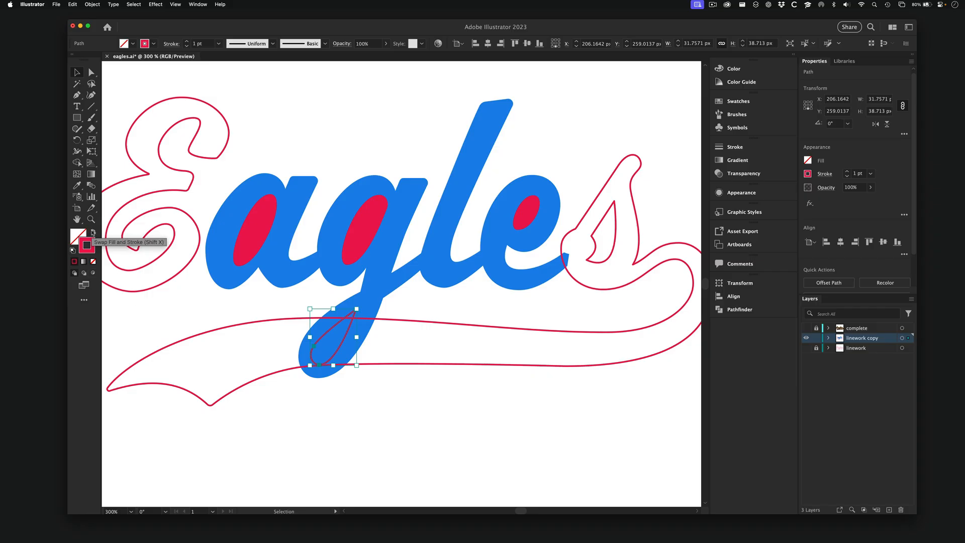
pyautogui.click(93, 232)
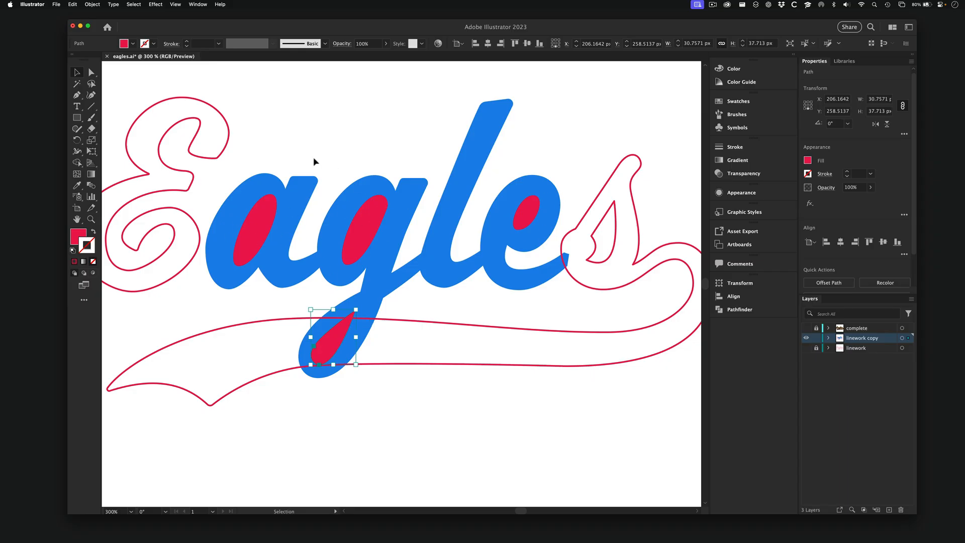
# - Copy the blue fill of the a-g-l-e shape onto the capital E outline with the Eyedropper
pyautogui.click(229, 135)
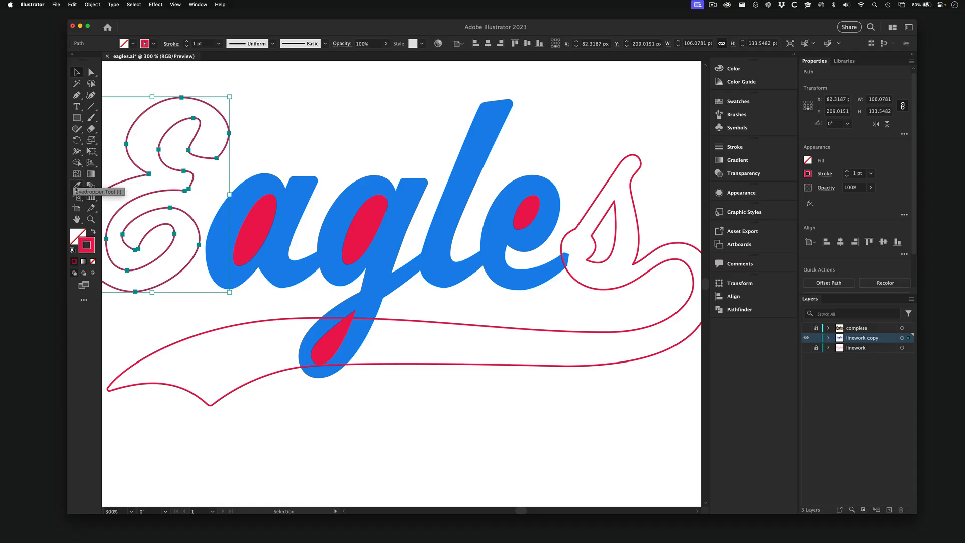
pyautogui.click(77, 185)
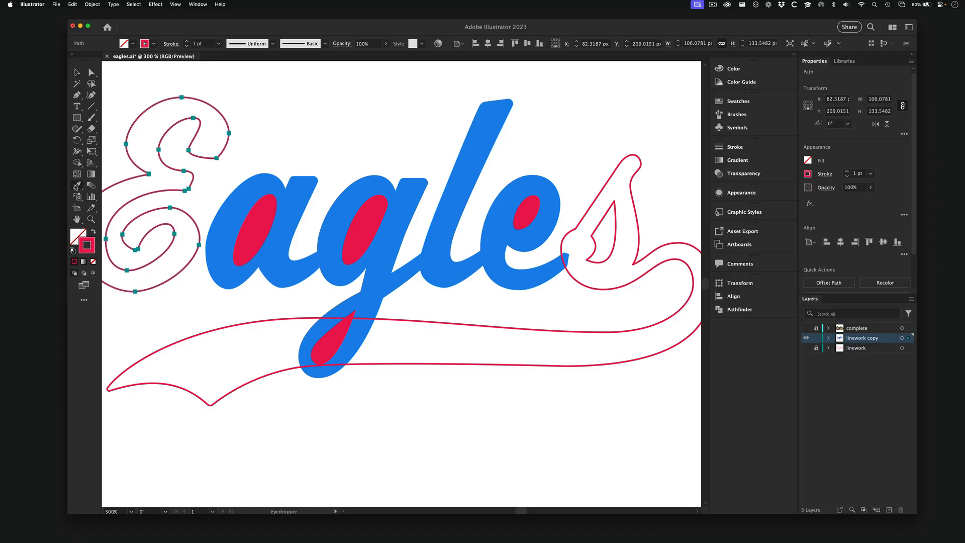
pyautogui.click(273, 180)
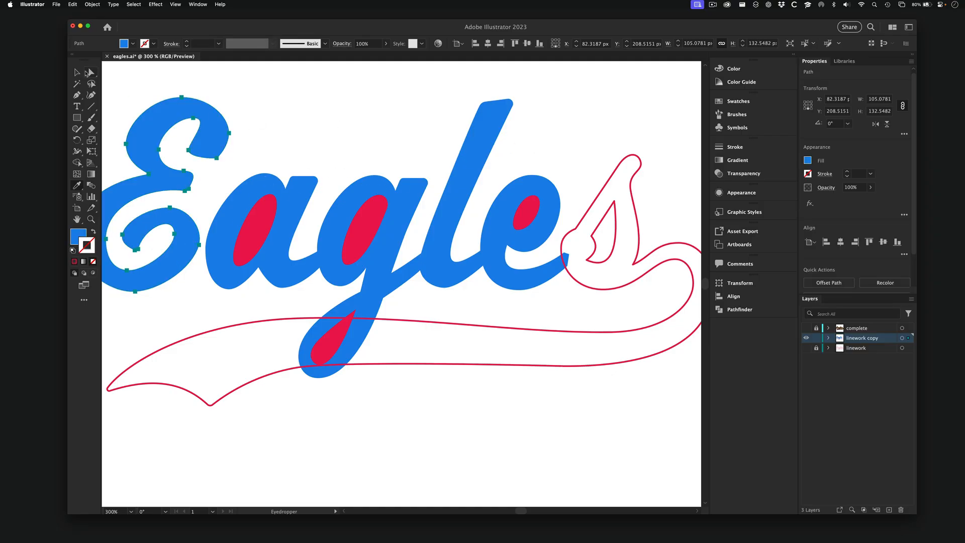
pyautogui.click(77, 72)
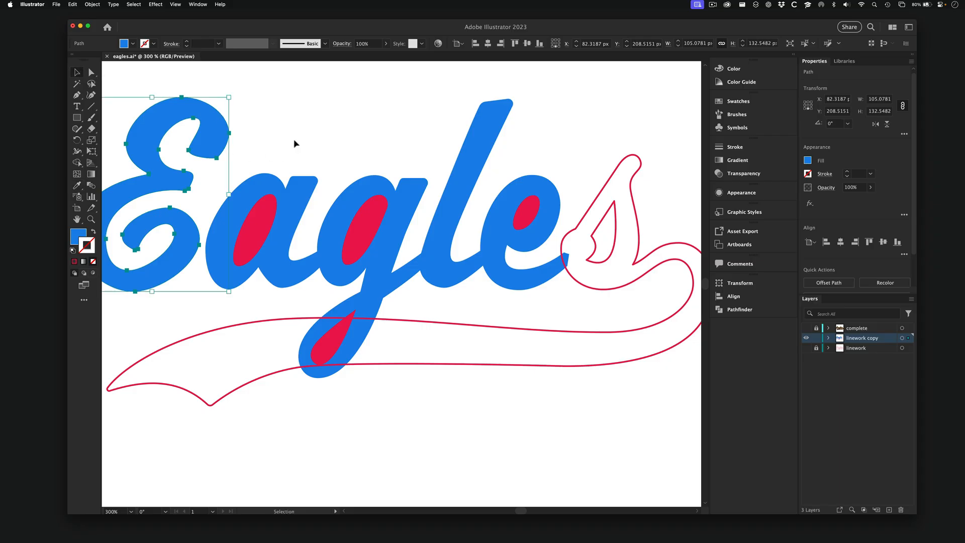
# - Give the s-and-swash outline a solid bright green fill without a stroke
pyautogui.click(615, 176)
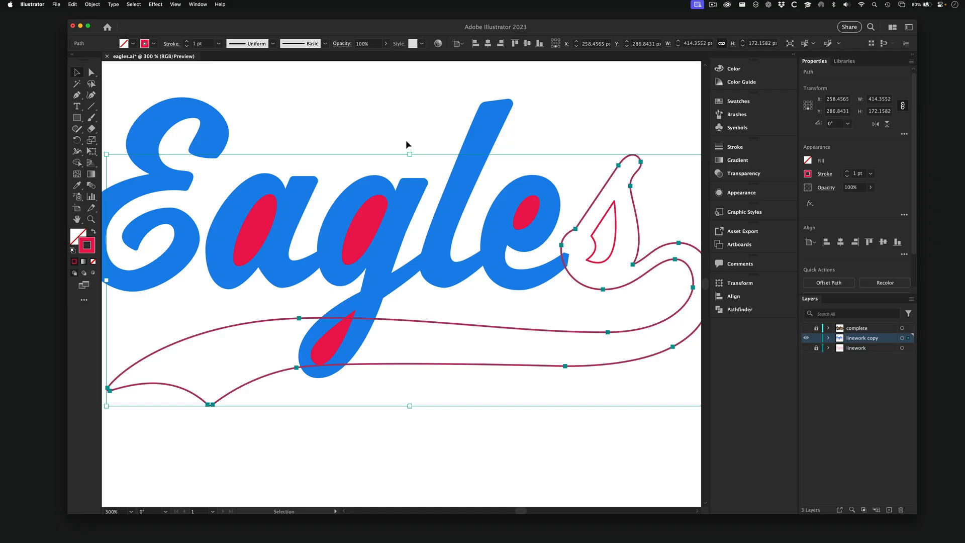
pyautogui.click(93, 232)
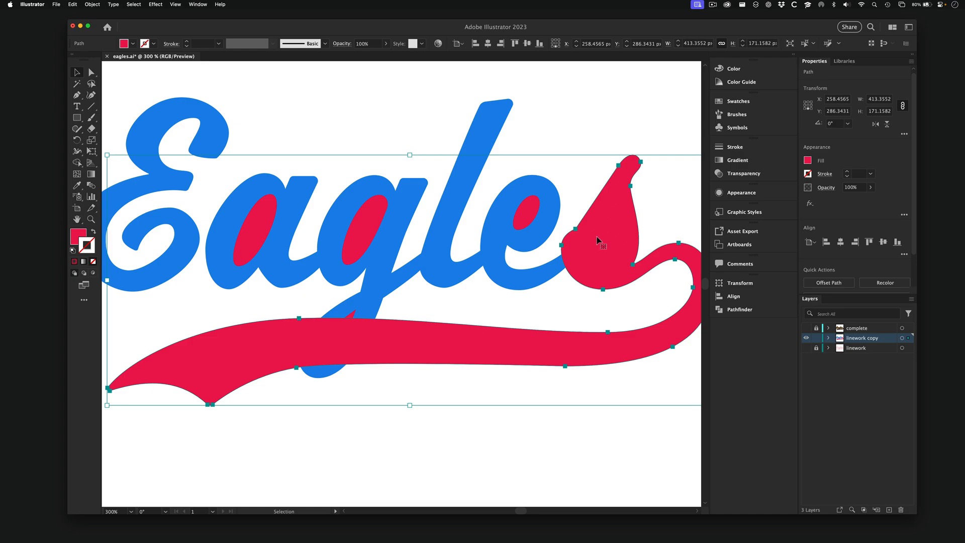
pyautogui.doubleClick(78, 235)
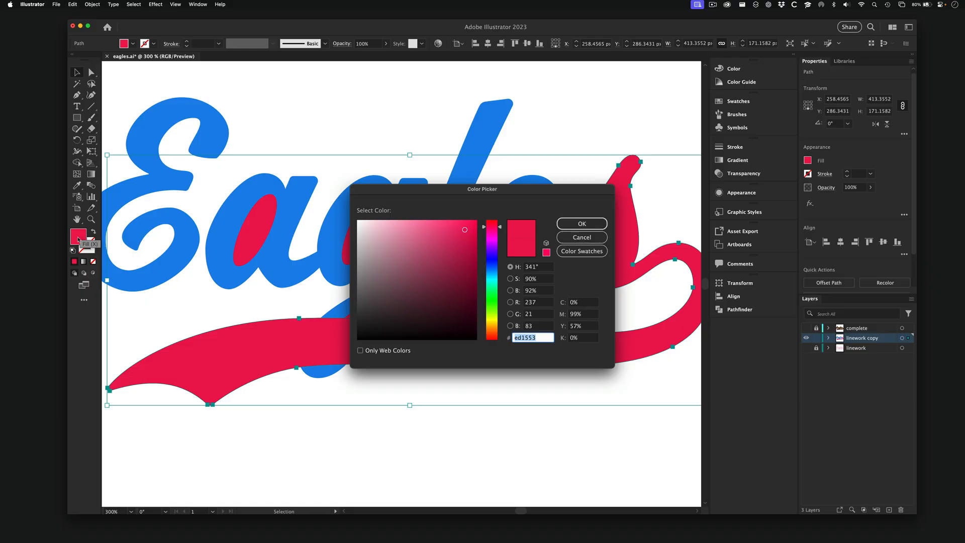
pyautogui.click(488, 240)
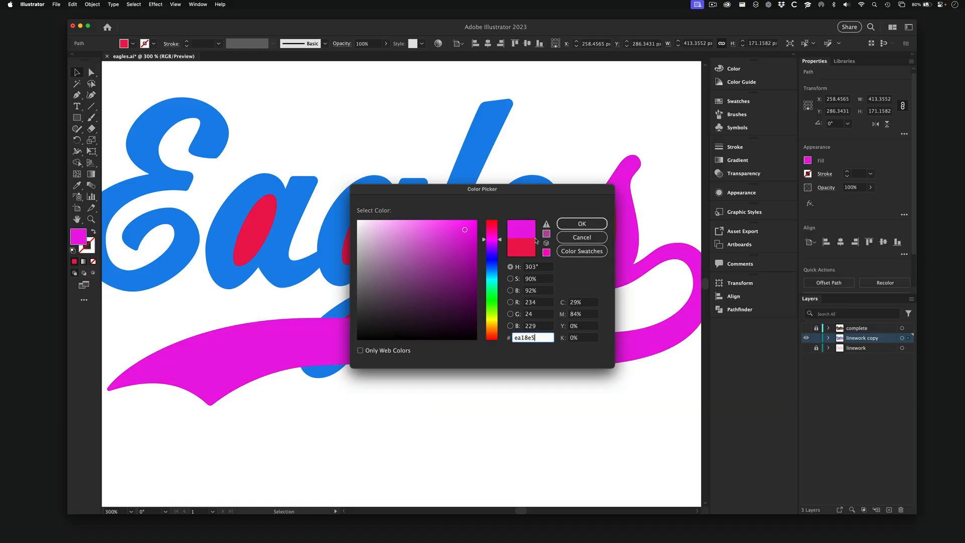
pyautogui.moveTo(489, 260); pyautogui.dragTo(492, 295)
pyautogui.click(582, 223)
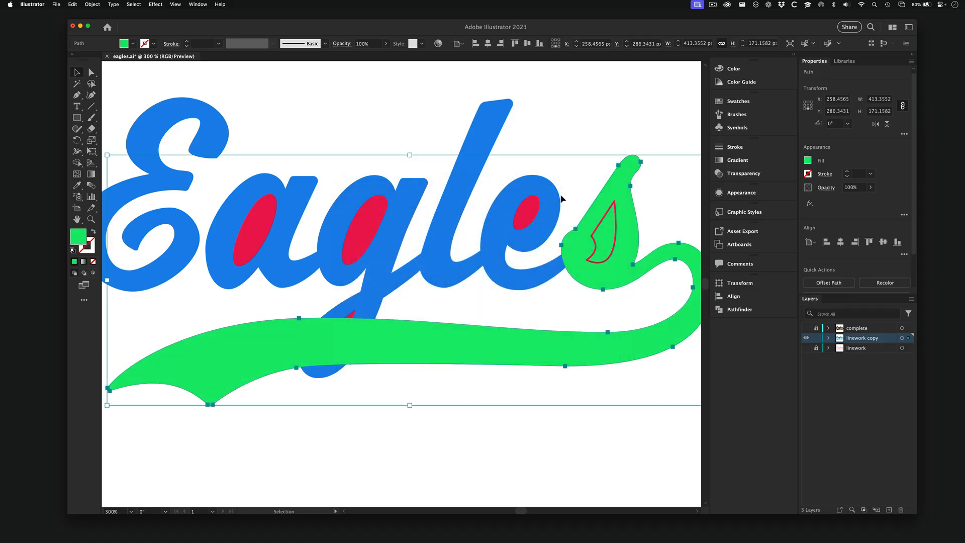
pyautogui.click(584, 174)
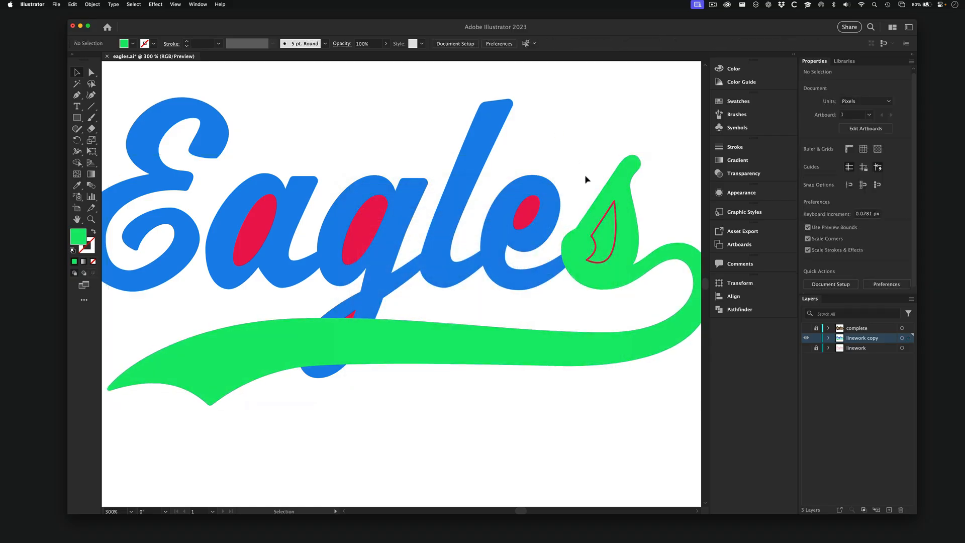
# - Swap the fill and stroke of the s counter to make it solid red without a stroke
pyautogui.click(606, 217)
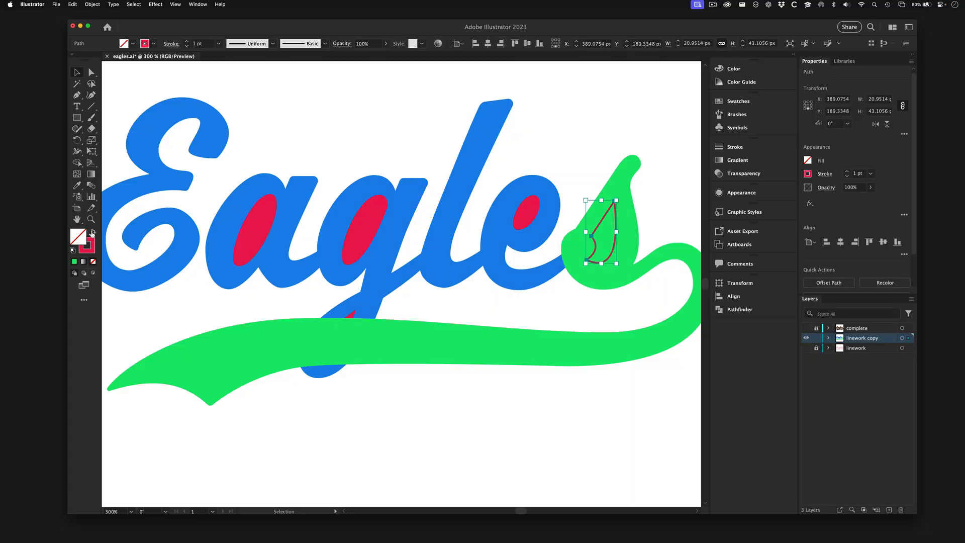
pyautogui.click(93, 232)
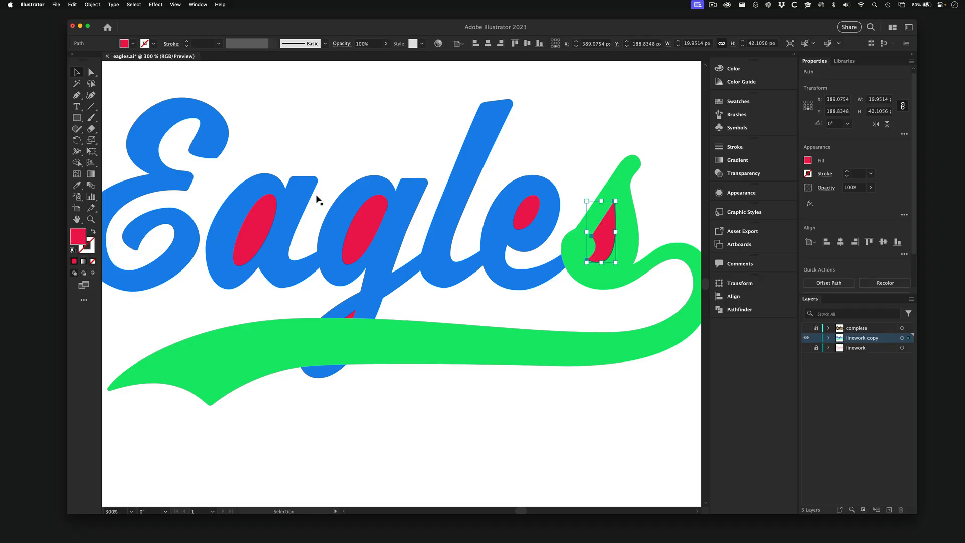
pyautogui.click(421, 115)
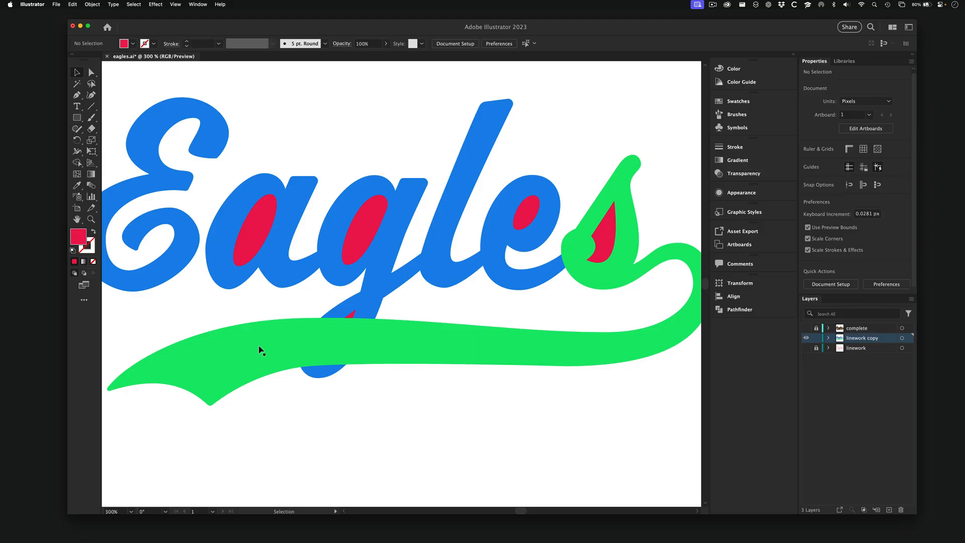
# - Send the green s-and-swash shape and its red counter behind the blue letters
pyautogui.click(577, 250)
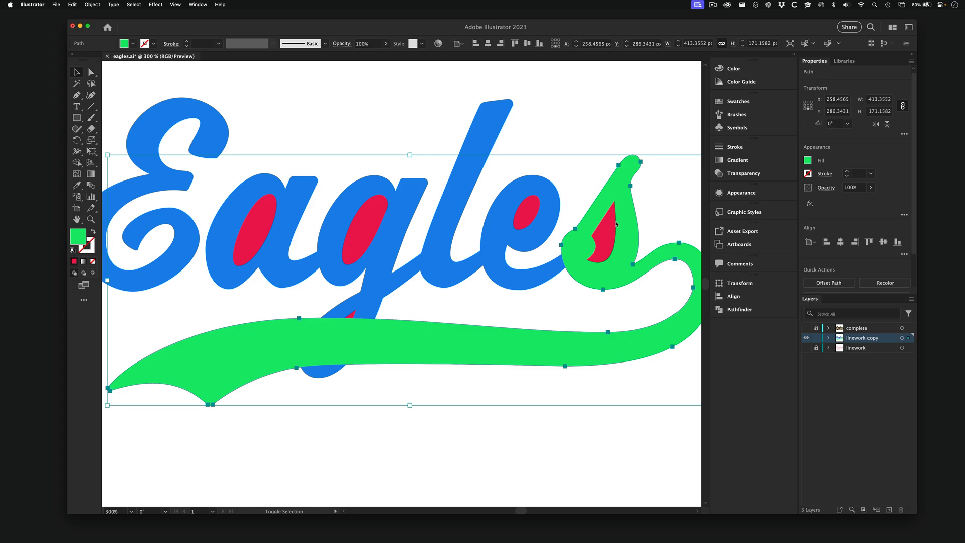
pyautogui.keyDown('shift'); pyautogui.click(616, 224); pyautogui.keyUp('shift')
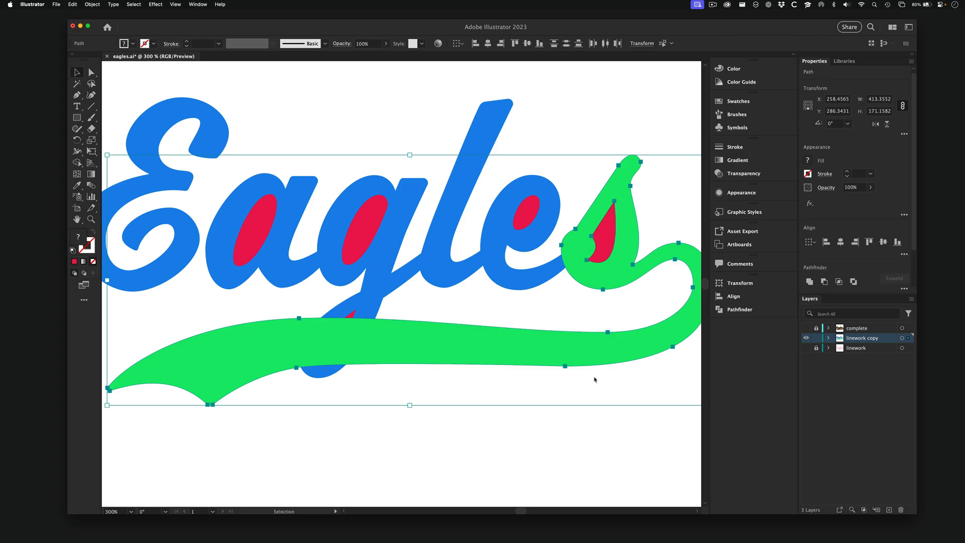
pyautogui.click(92, 5)
pyautogui.moveTo(93, 16)
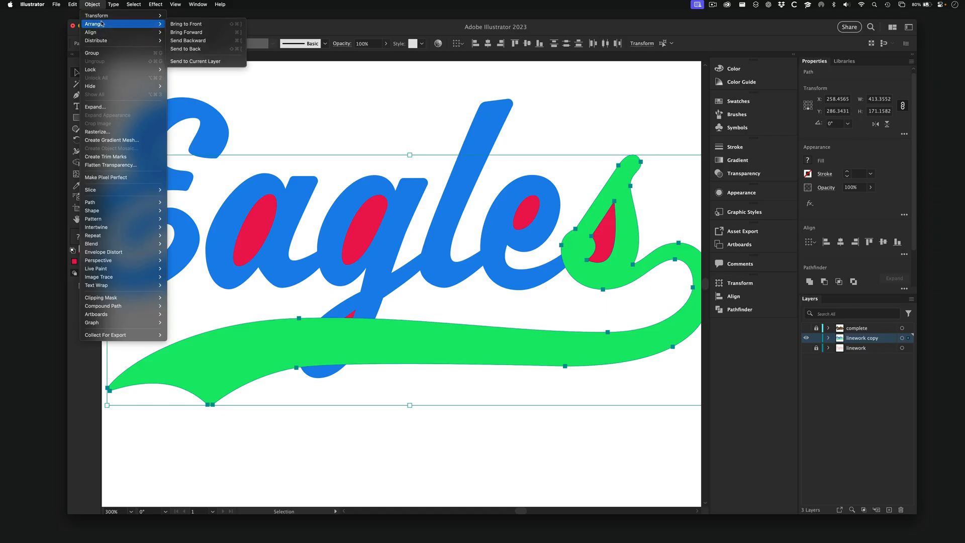
pyautogui.click(210, 41)
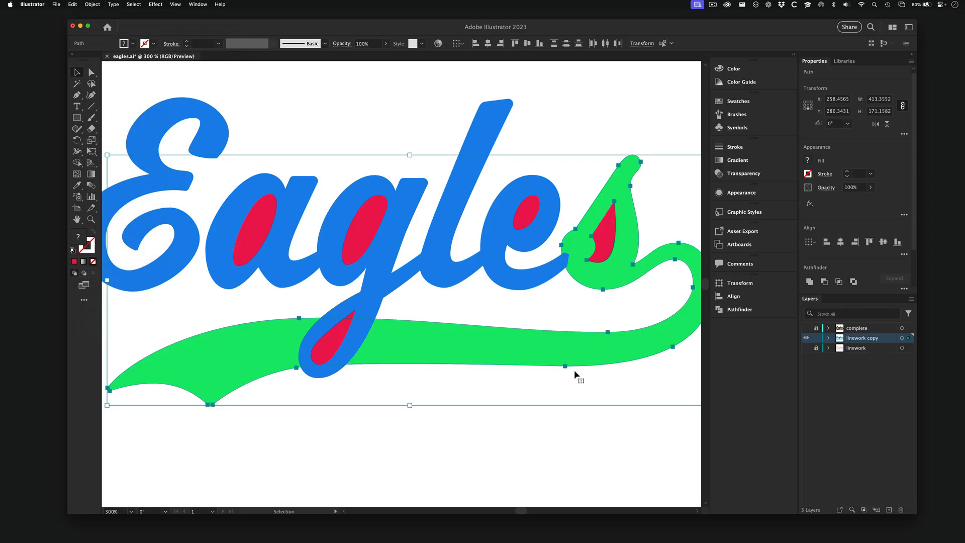
pyautogui.click(577, 432)
pyautogui.press('super+minus')
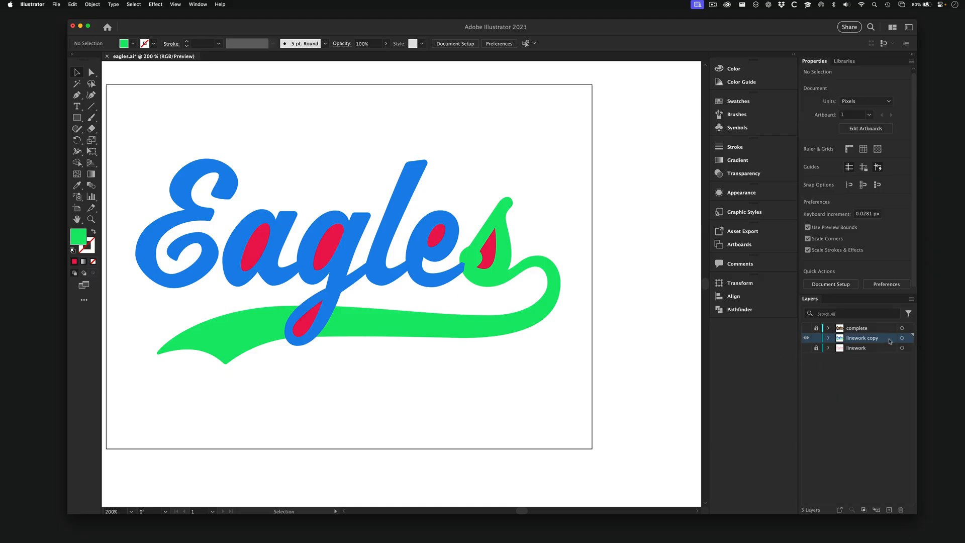
# - Duplicate the linework copy layer, then hide and lock the original linework copy
pyautogui.moveTo(889, 343); pyautogui.dragTo(890, 512)
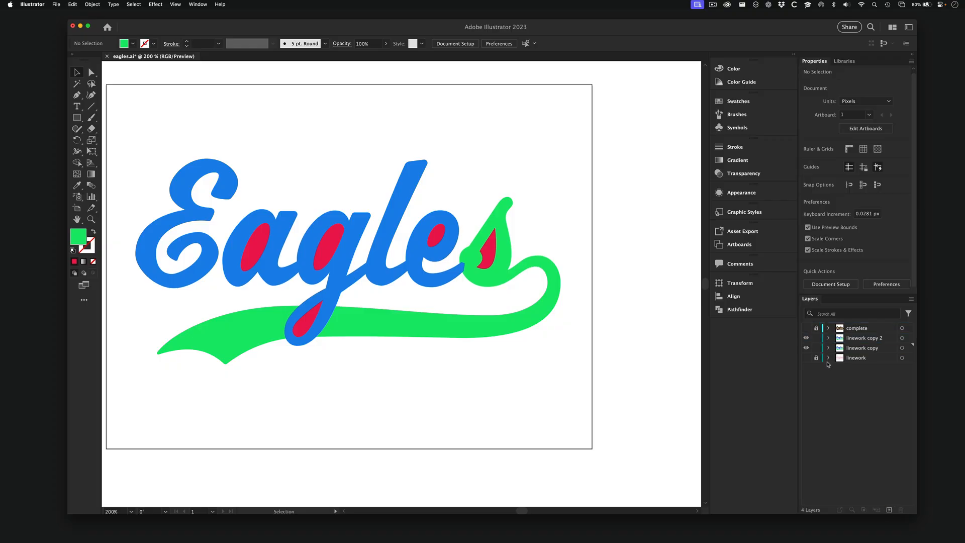
pyautogui.click(806, 347)
pyautogui.click(816, 348)
# - Rename the duplicated layer as working and make it the active layer
pyautogui.doubleClick(866, 340)
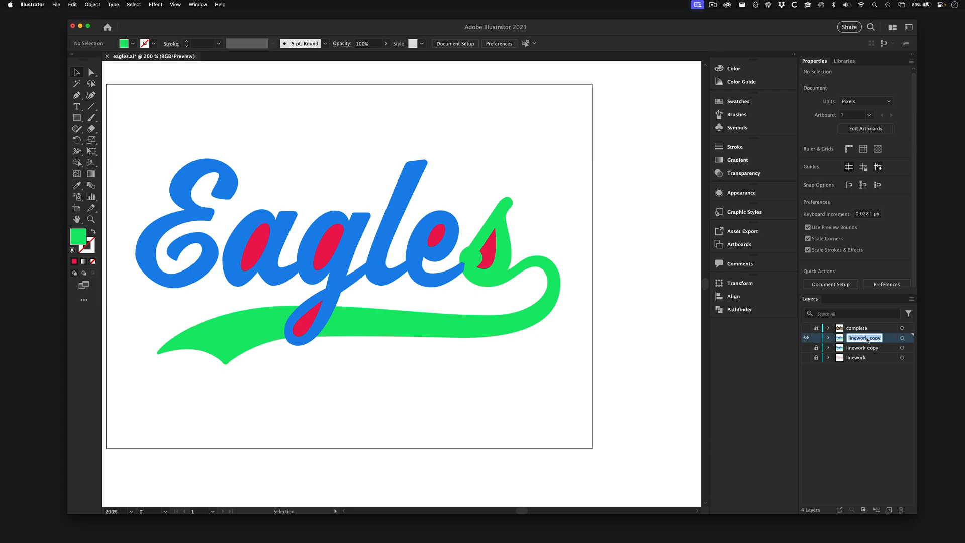
pyautogui.write('working')
pyautogui.press('Return')
pyautogui.click(869, 351)
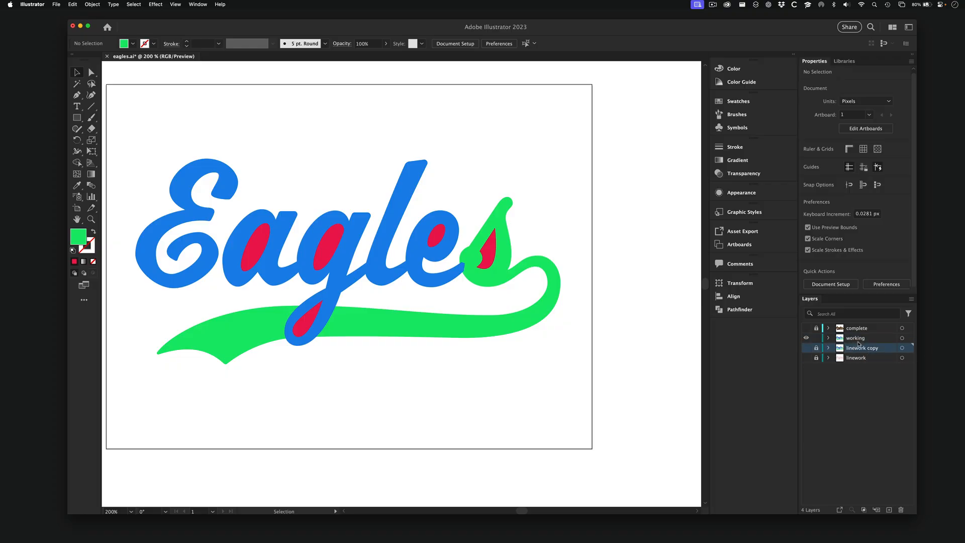
pyautogui.click(862, 338)
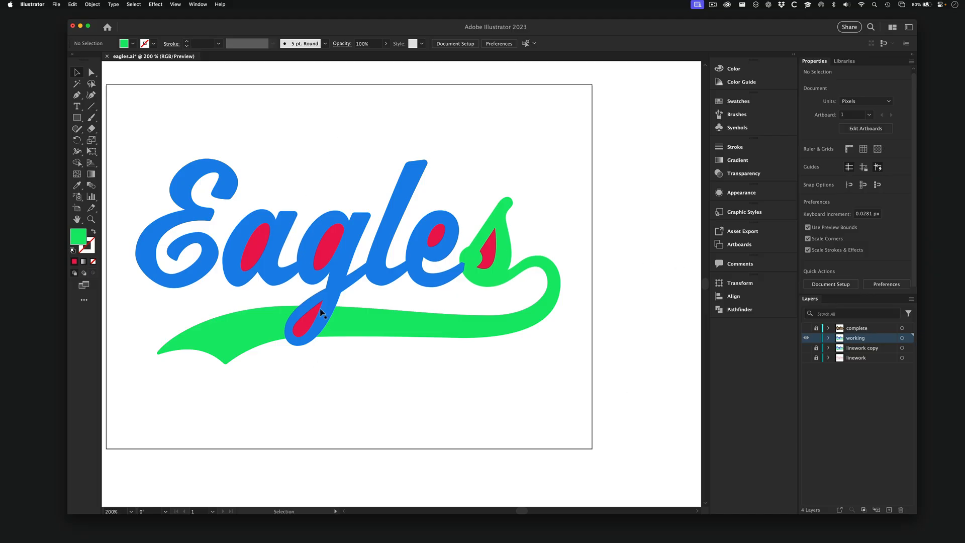
pyautogui.hscroll(-3, 321, 312)
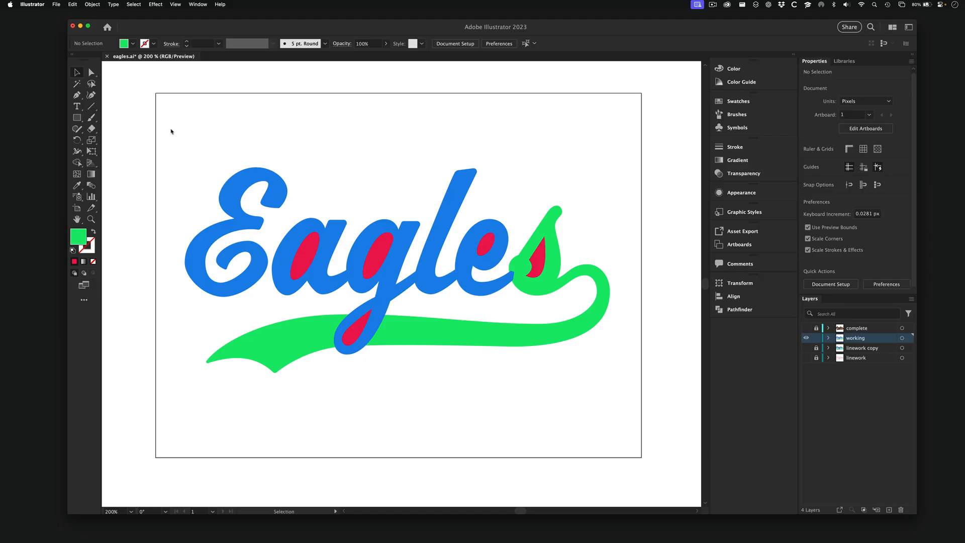
pyautogui.moveTo(170, 129); pyautogui.dragTo(628, 418)
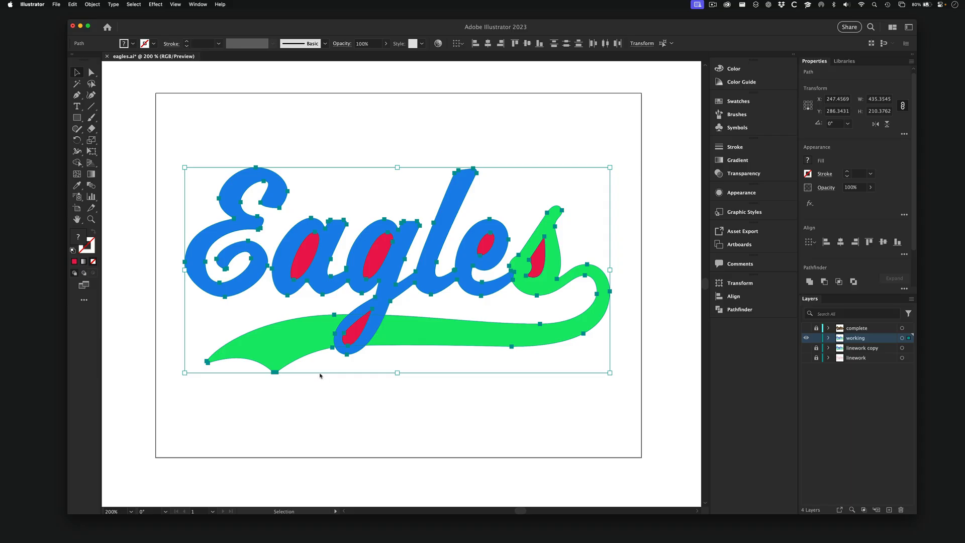
pyautogui.click(374, 392)
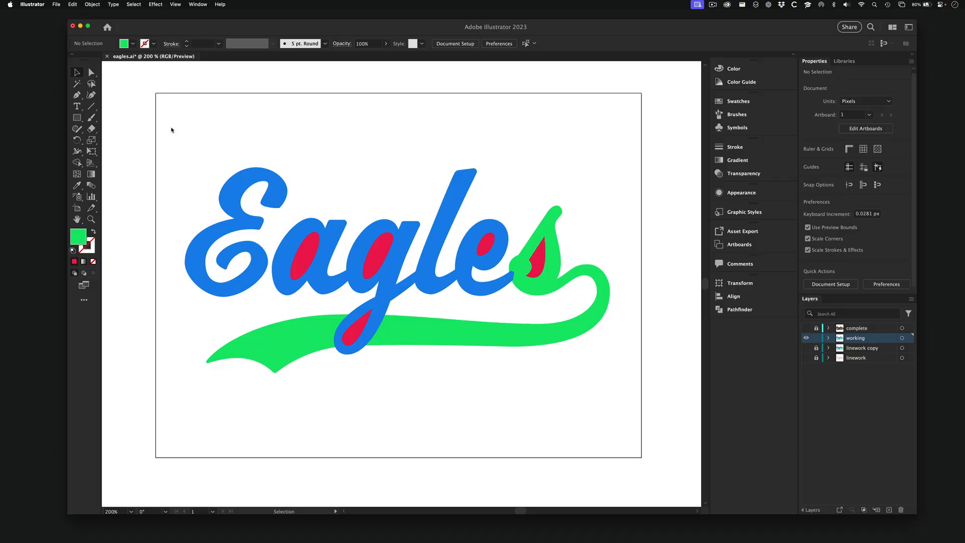
# - Cut the red counters of a, g and e and the g's tail loop out of the blue letters with the Shape Builder tool
pyautogui.moveTo(172, 128); pyautogui.dragTo(501, 317)
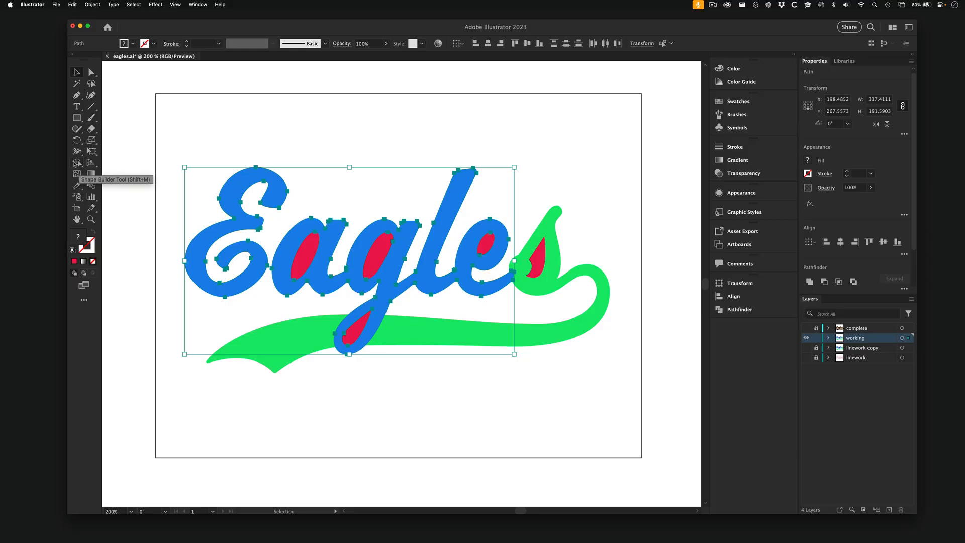
pyautogui.click(78, 164)
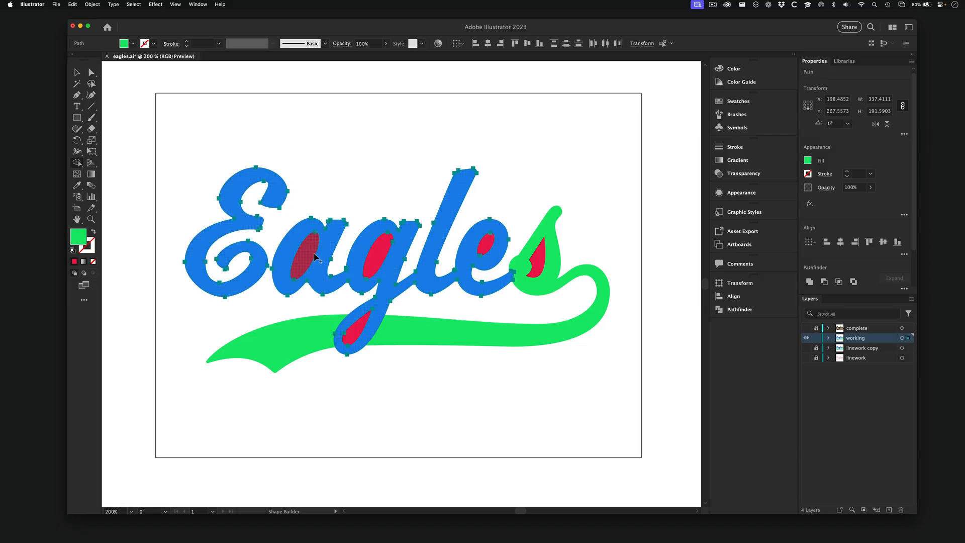
pyautogui.moveTo(288, 243); pyautogui.dragTo(333, 272)
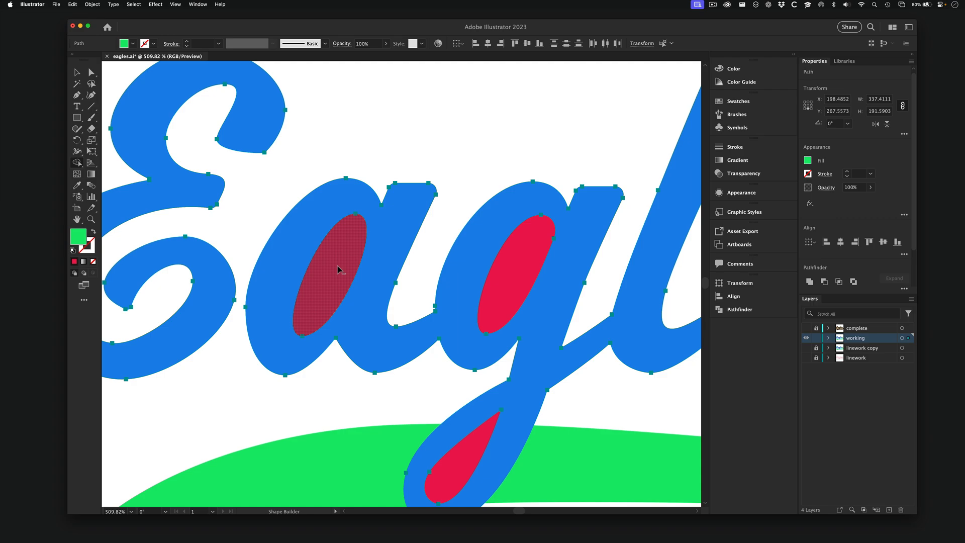
pyautogui.keyDown('alt'); pyautogui.click(338, 270); pyautogui.keyUp('alt')
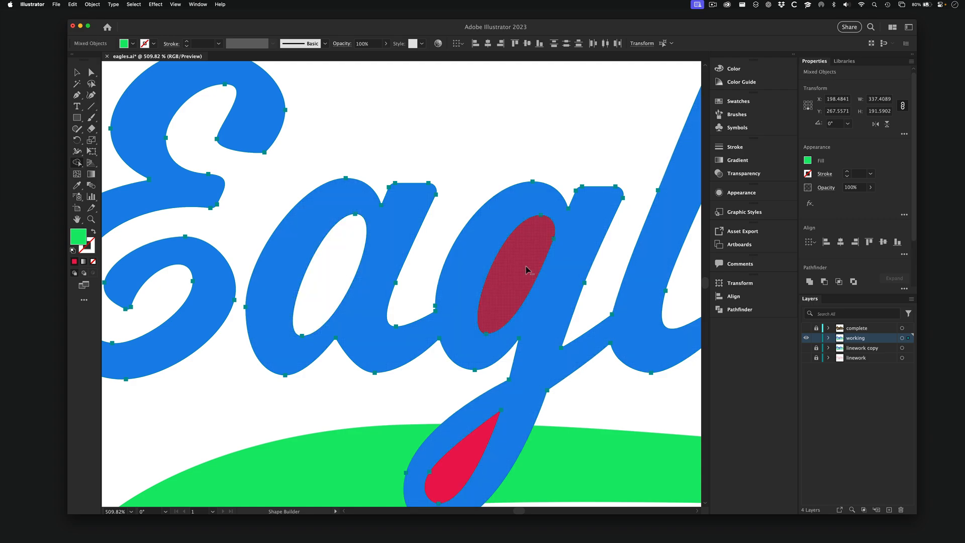
pyautogui.keyDown('alt'); pyautogui.click(526, 270); pyautogui.keyUp('alt')
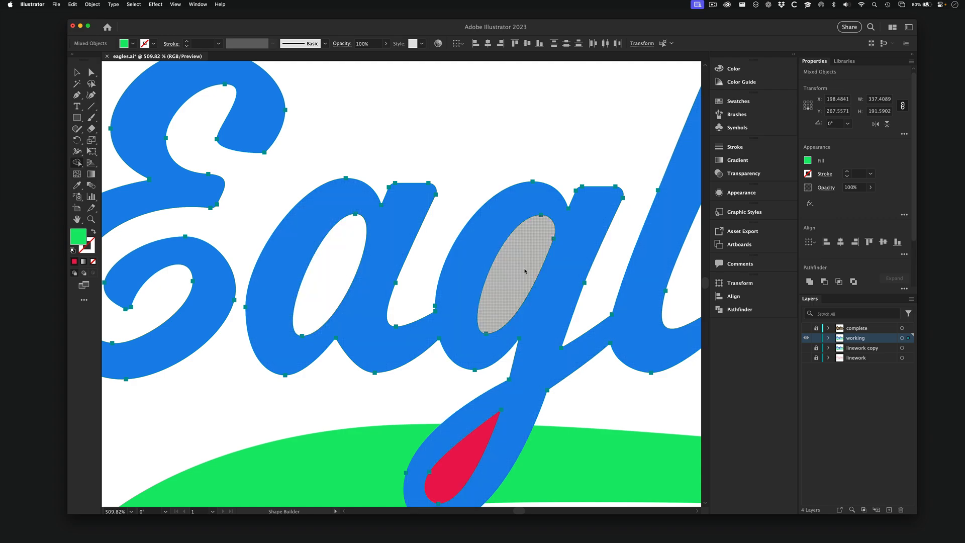
pyautogui.keyDown('alt'); pyautogui.click(474, 453); pyautogui.keyUp('alt')
pyautogui.hscroll(10, 570, 302)
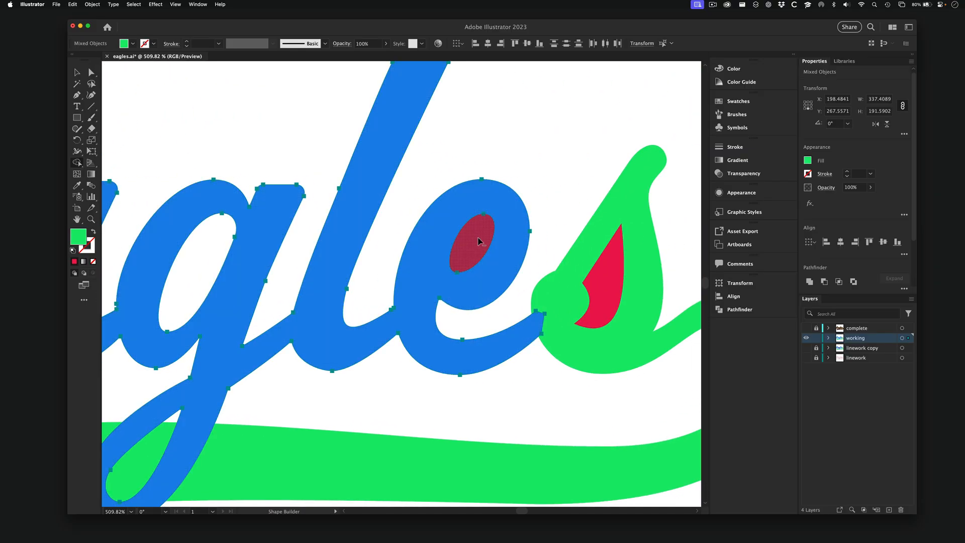
pyautogui.keyDown('alt'); pyautogui.click(478, 241); pyautogui.keyUp('alt')
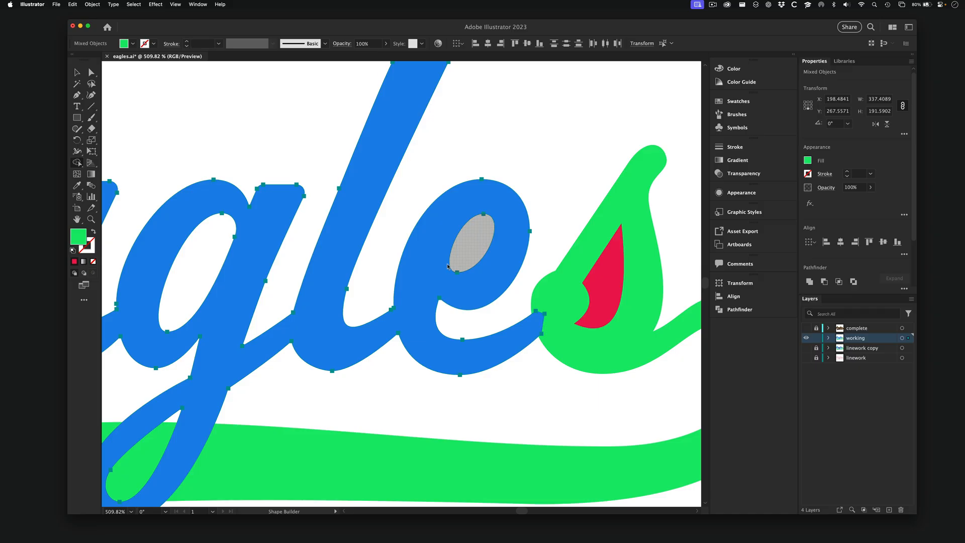
pyautogui.keyDown('alt'); pyautogui.keyDown('super'); pyautogui.click(341, 308); pyautogui.keyUp('super'); pyautogui.keyUp('alt')
pyautogui.keyDown('alt'); pyautogui.keyDown('super'); pyautogui.click(422, 275); pyautogui.keyUp('super'); pyautogui.keyUp('alt')
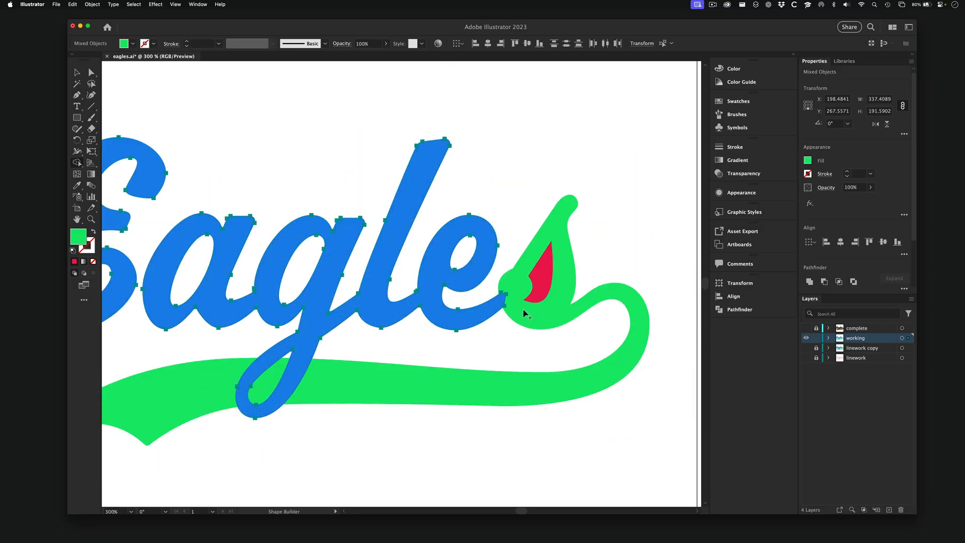
# - Cut the red counter out of the green s-and-swash shape with the Shape Builder tool
pyautogui.click(79, 73)
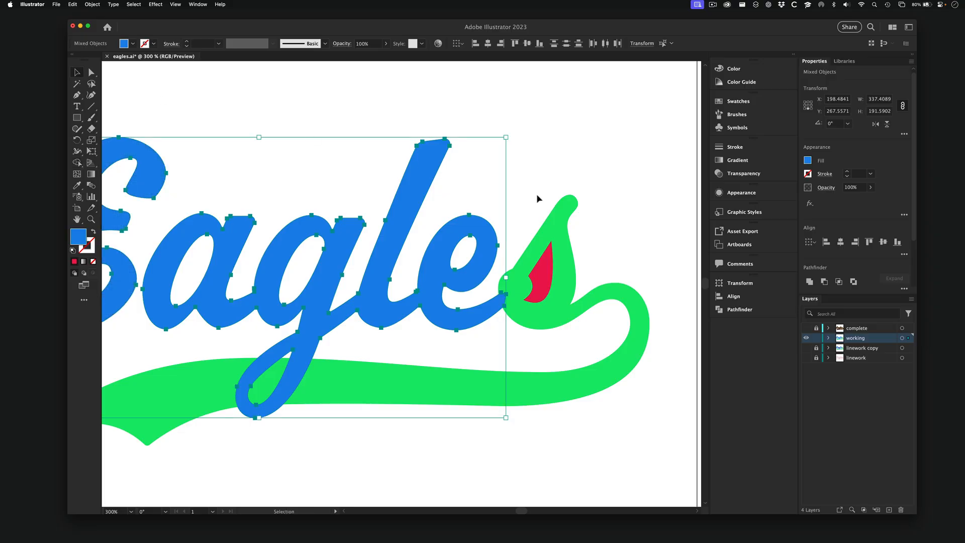
pyautogui.click(537, 148)
pyautogui.moveTo(526, 162); pyautogui.dragTo(585, 346)
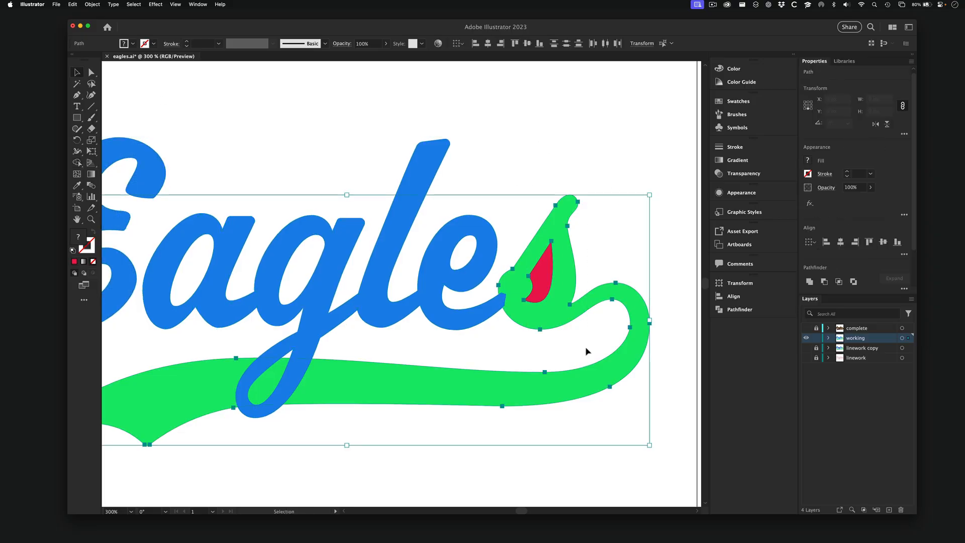
pyautogui.click(77, 163)
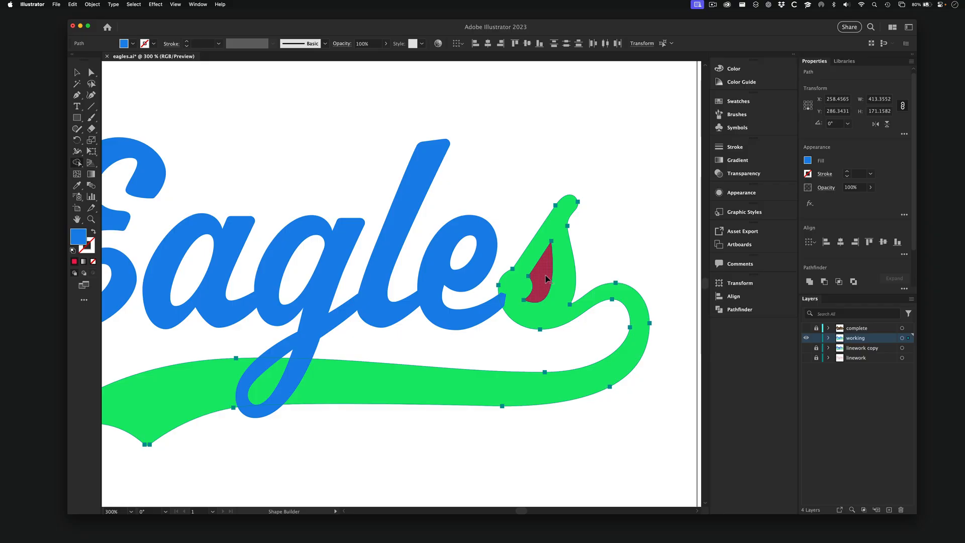
pyautogui.keyDown('alt'); pyautogui.click(547, 278); pyautogui.keyUp('alt')
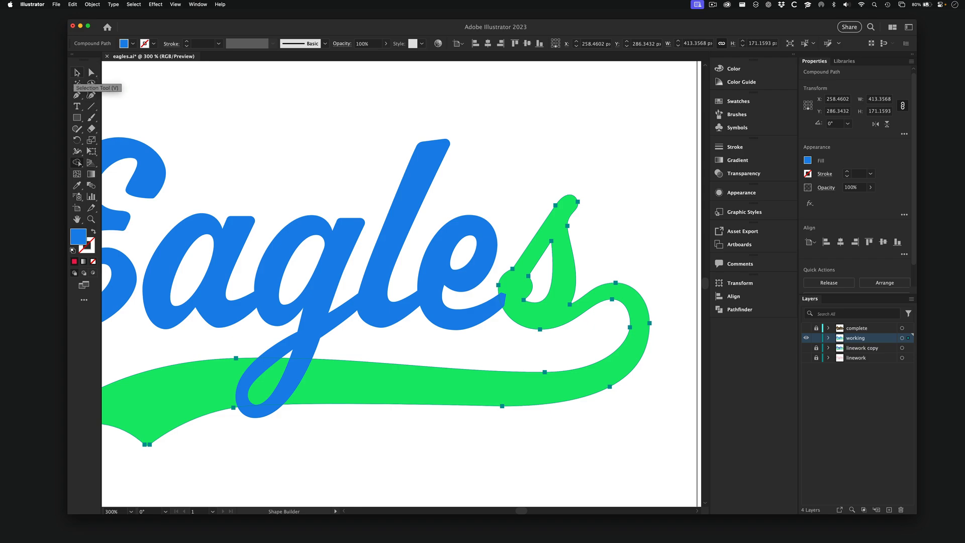
pyautogui.click(77, 72)
pyautogui.click(317, 116)
pyautogui.keyDown('alt'); pyautogui.keyDown('super'); pyautogui.click(406, 278); pyautogui.keyUp('super'); pyautogui.keyUp('alt')
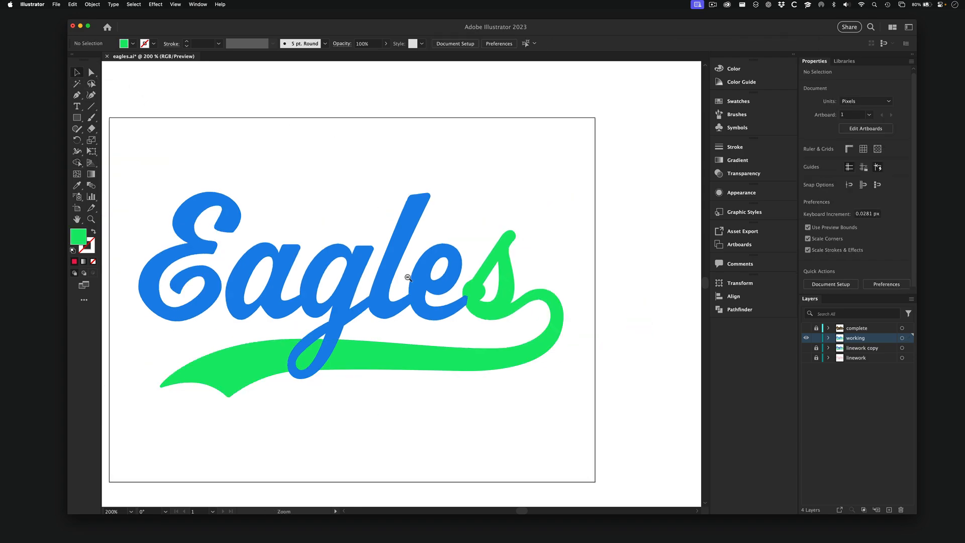
pyautogui.keyDown('alt'); pyautogui.keyDown('super'); pyautogui.click(441, 322); pyautogui.keyUp('super'); pyautogui.keyUp('alt')
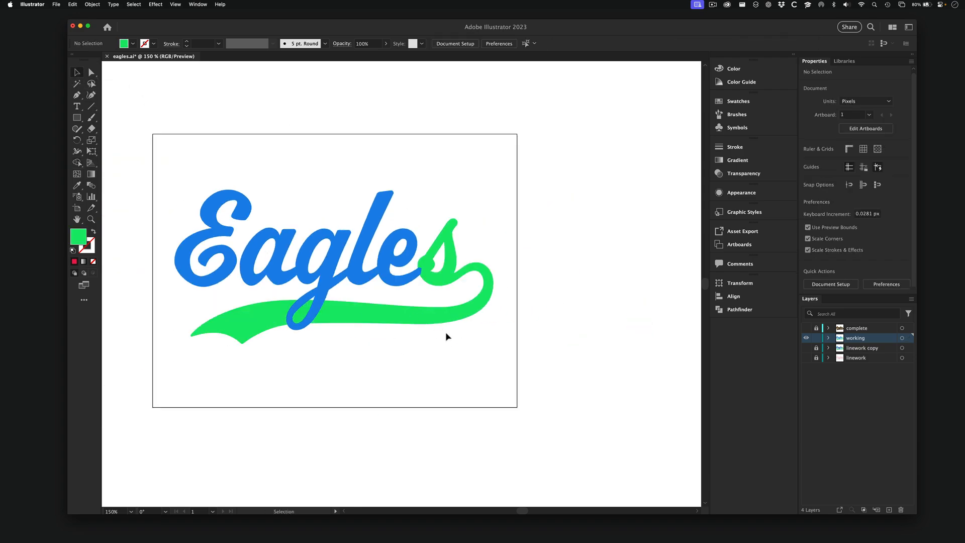
# - Recolour the blue capital E and a-g-l-e letters with a dark gray swatch
pyautogui.moveTo(258, 267); pyautogui.dragTo(330, 267)
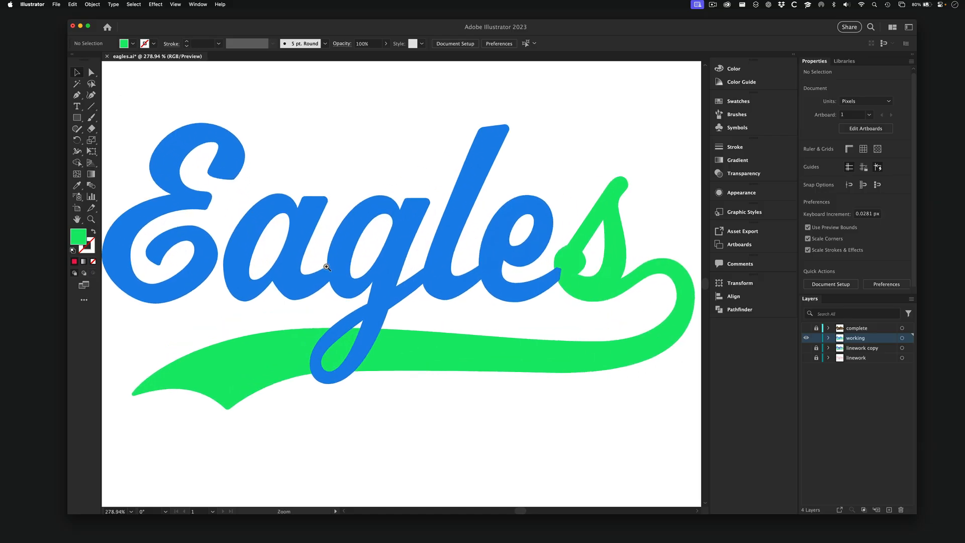
pyautogui.click(382, 209)
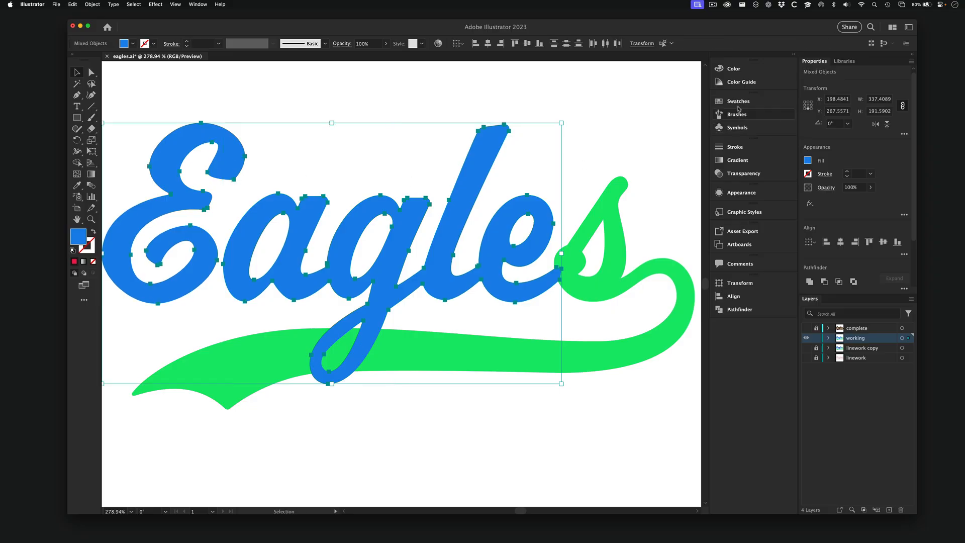
pyautogui.click(738, 101)
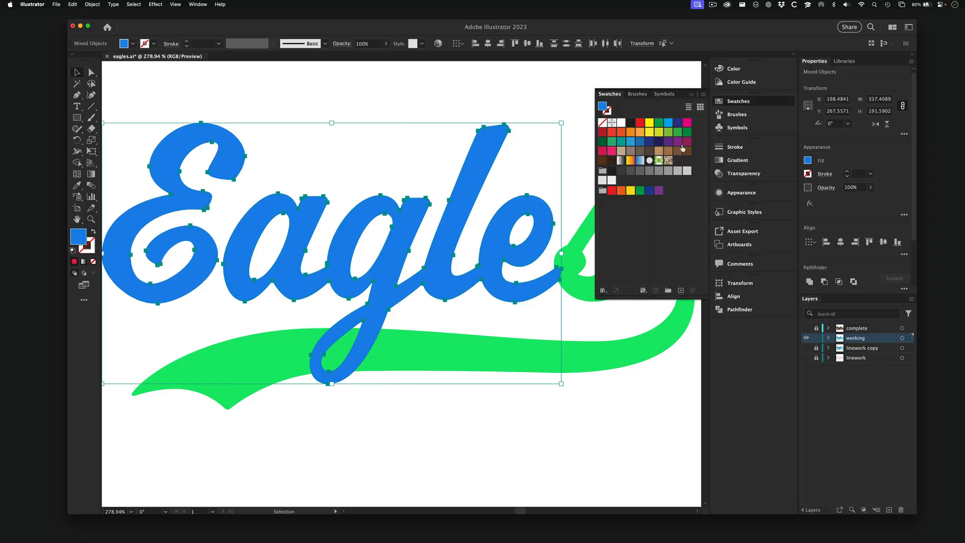
pyautogui.click(640, 171)
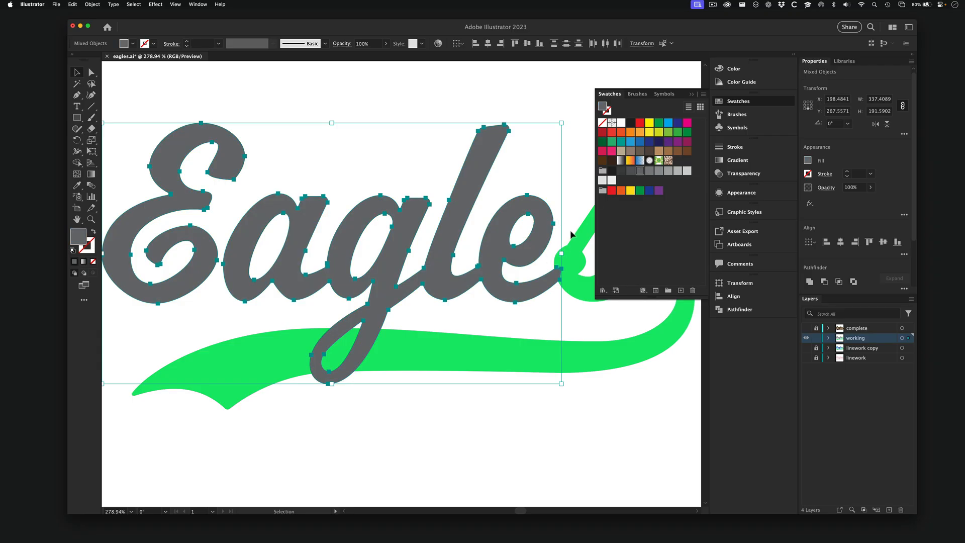
# - Recolour the green s-and-swash shape with a light gray swatch
pyautogui.click(584, 241)
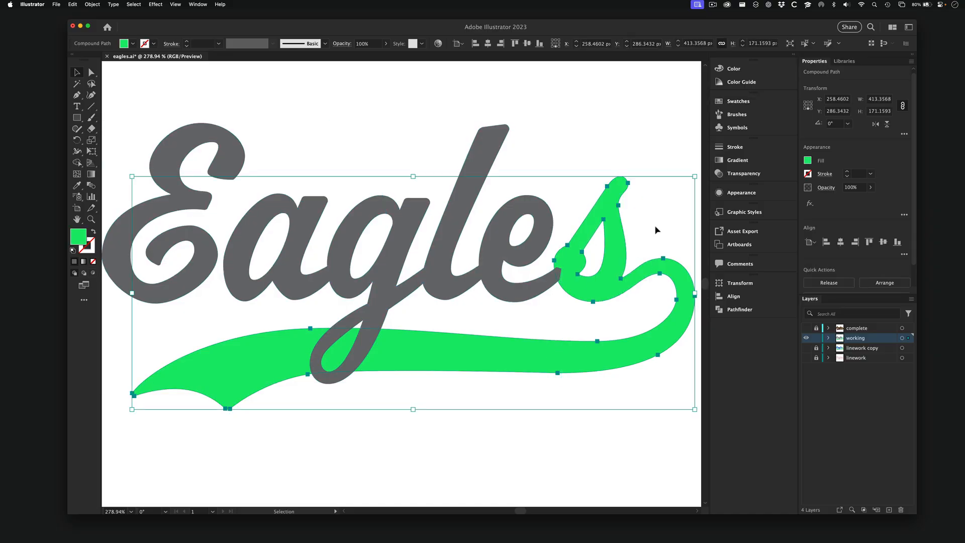
pyautogui.click(738, 101)
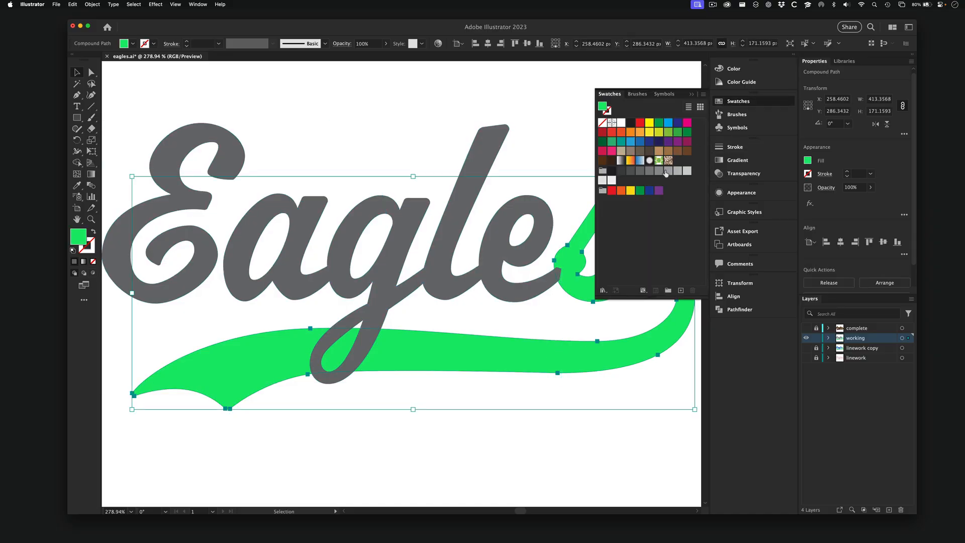
pyautogui.click(668, 172)
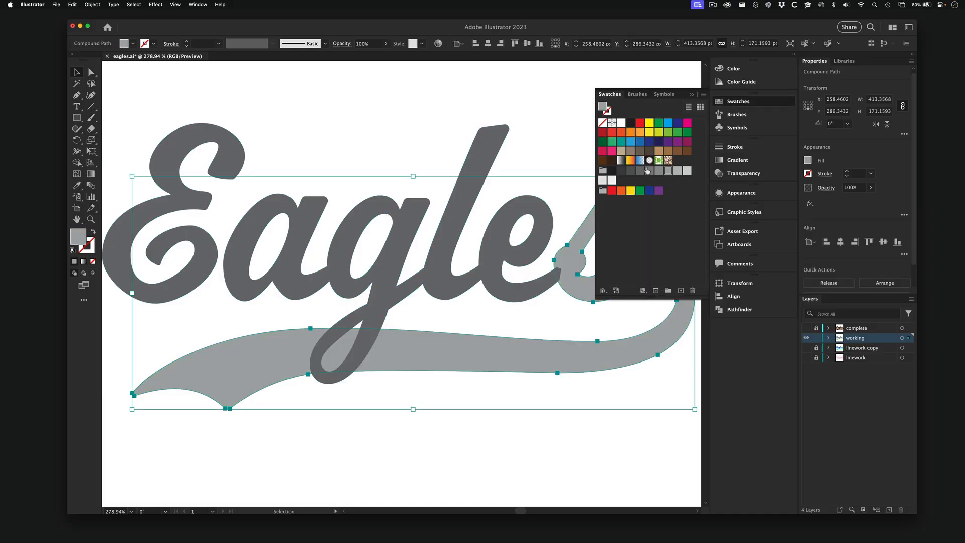
pyautogui.click(679, 171)
pyautogui.click(378, 98)
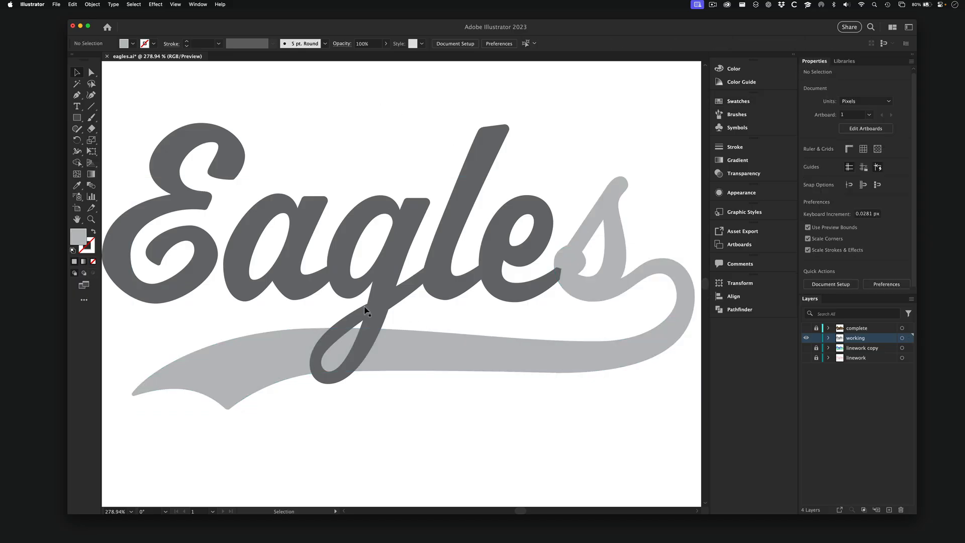
# - Combine the dark gray capital E and the a-g-l-e letters into one compound path
pyautogui.click(460, 200)
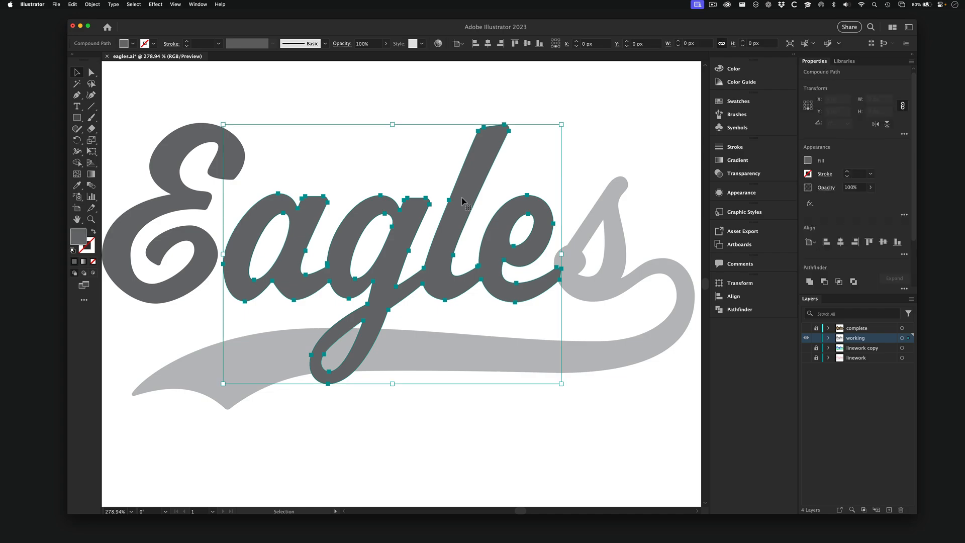
pyautogui.keyDown('shift'); pyautogui.click(197, 143); pyautogui.keyUp('shift')
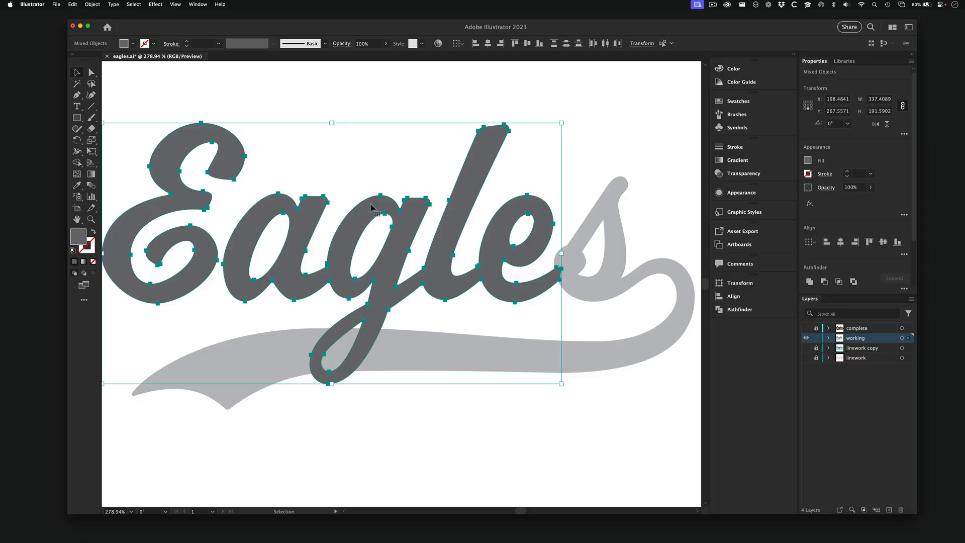
pyautogui.press('a')
pyautogui.press('super+8')
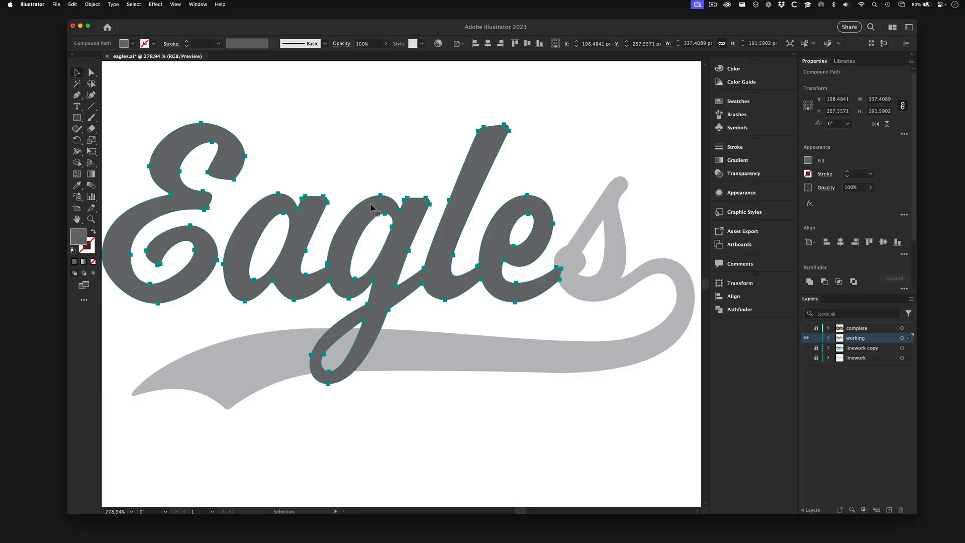
pyautogui.press('v')
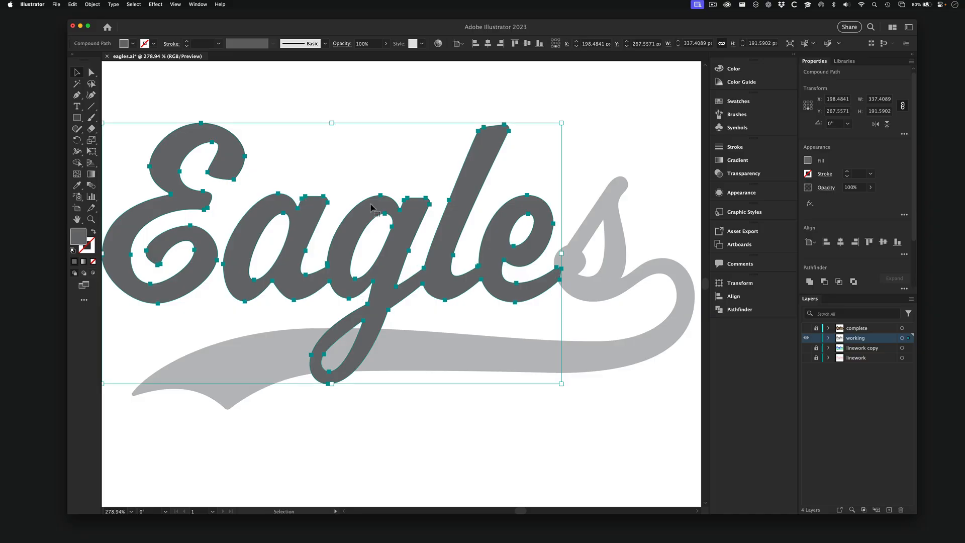
pyautogui.click(92, 4)
pyautogui.moveTo(133, 312)
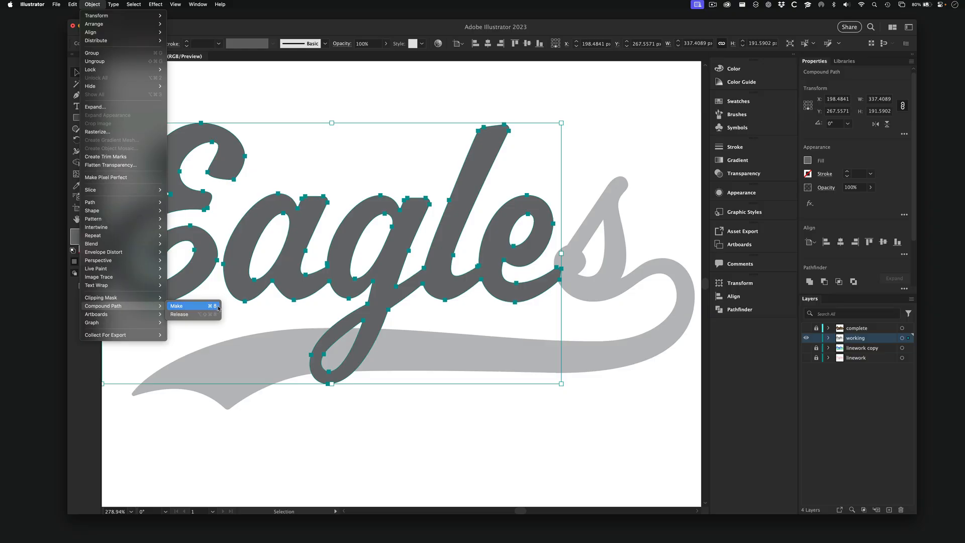
pyautogui.click(387, 71)
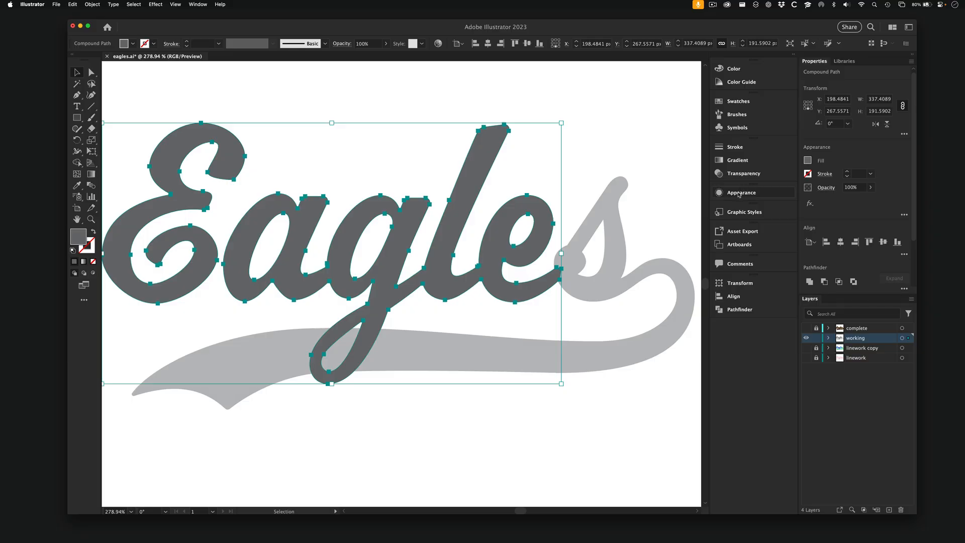
# - Reorder the appearance of the light gray s-and-swash shape so its stroke sits beneath its fill
pyautogui.click(198, 4)
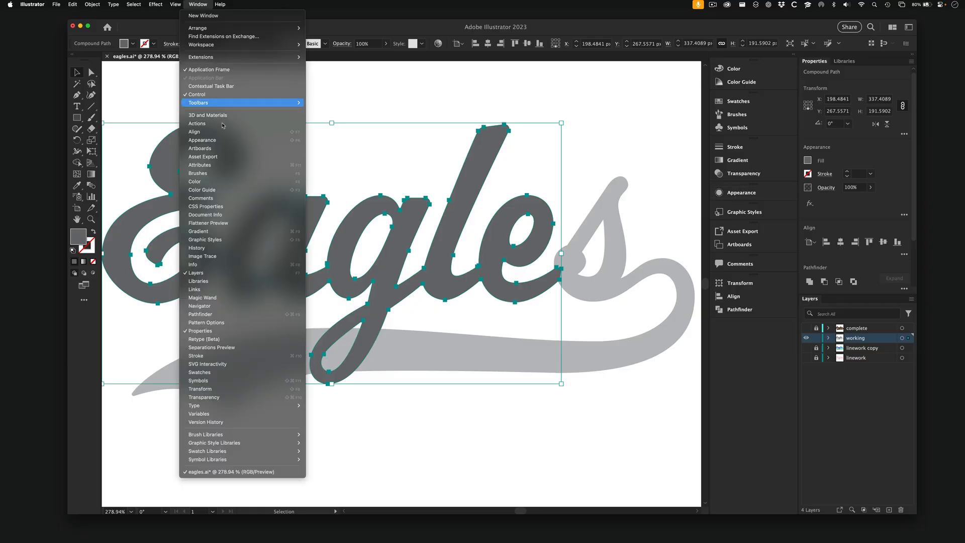
pyautogui.click(221, 140)
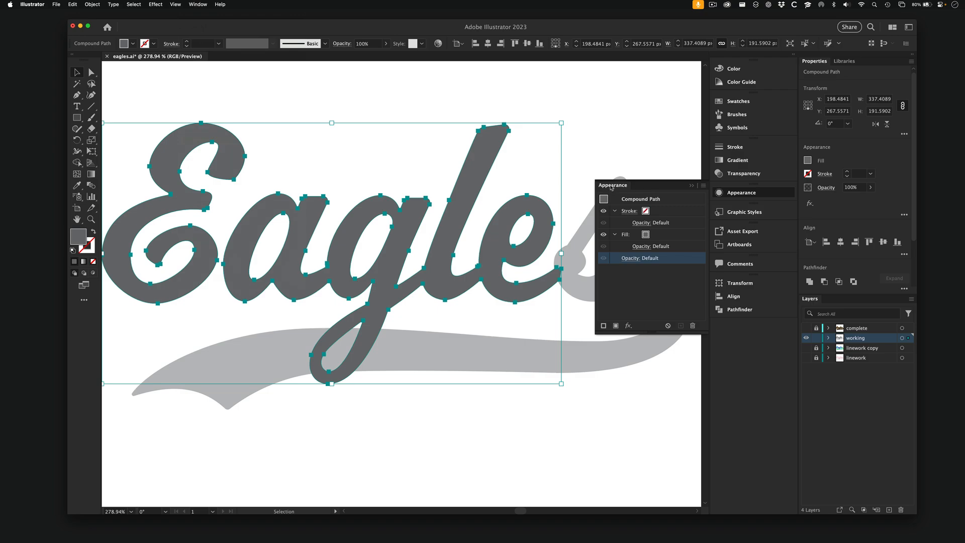
pyautogui.moveTo(611, 187); pyautogui.dragTo(594, 111)
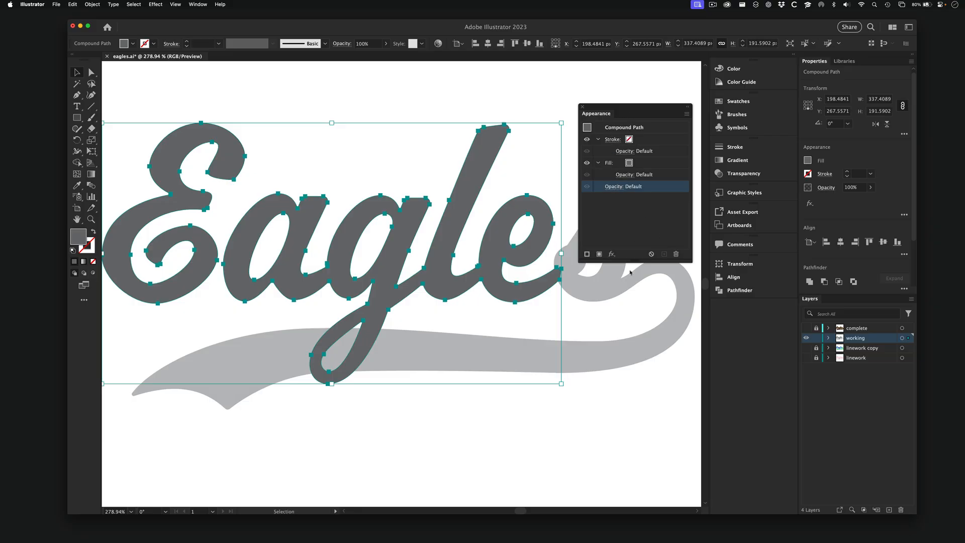
pyautogui.click(612, 289)
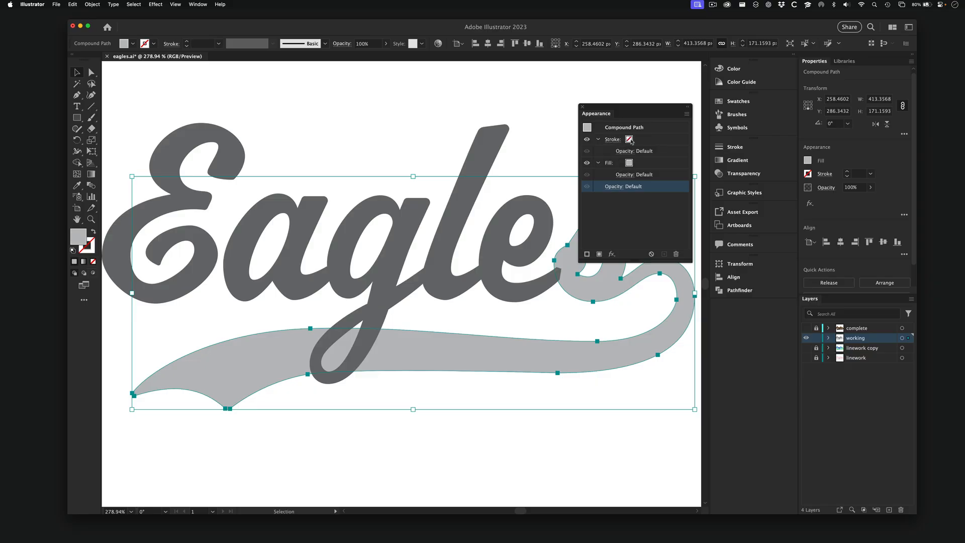
pyautogui.moveTo(673, 143)
pyautogui.mouseDown()
pyautogui.moveTo(664, 200)
pyautogui.moveTo(662, 146)
pyautogui.moveTo(656, 182)
pyautogui.mouseUp()
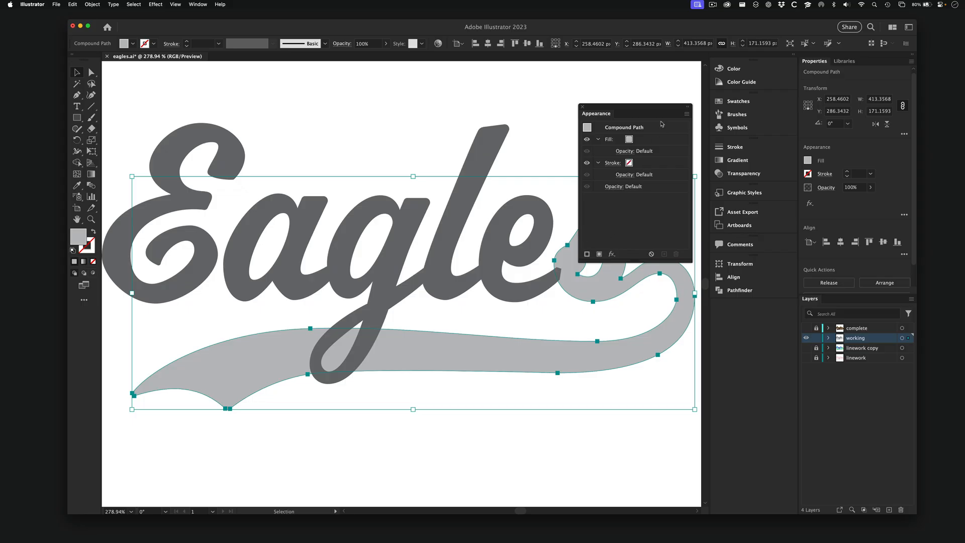
# - Give the s-and-swash shape an orange stroke with a weight of 7 pt
pyautogui.click(630, 162)
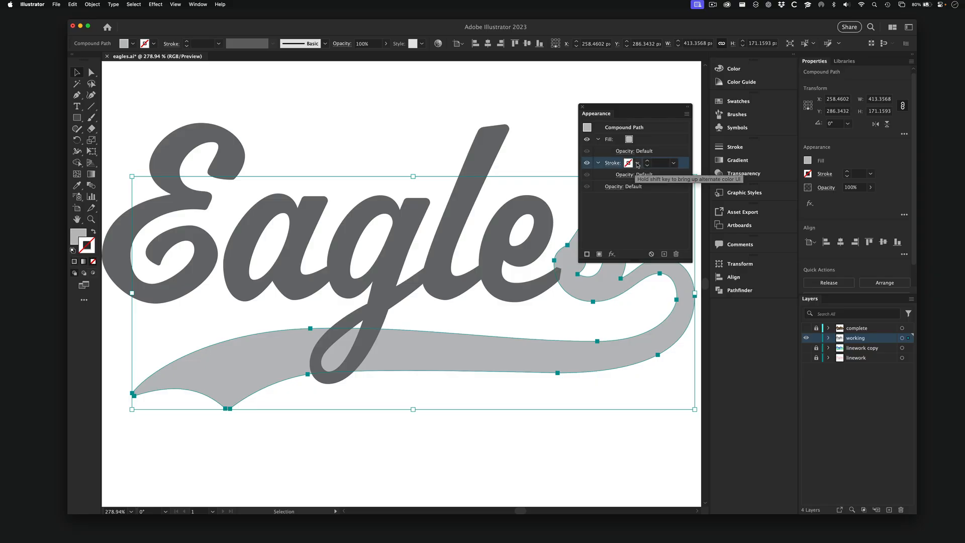
pyautogui.click(637, 164)
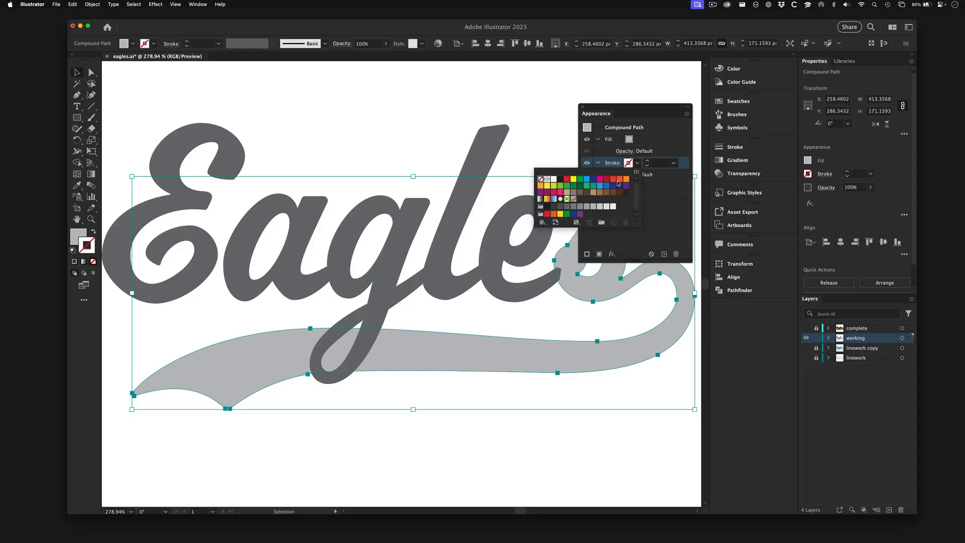
pyautogui.click(626, 180)
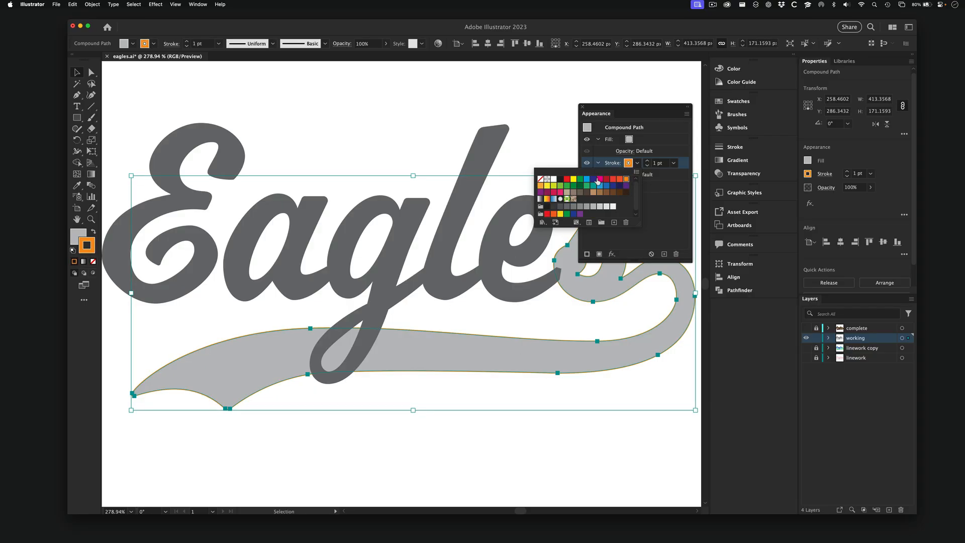
pyautogui.click(648, 161)
pyautogui.click(647, 161)
pyautogui.click(648, 161)
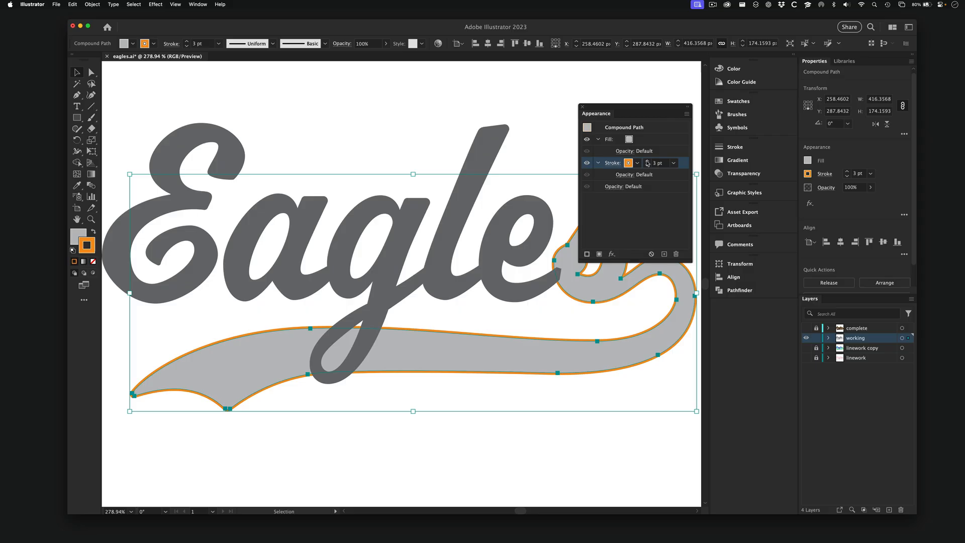
pyautogui.click(647, 161)
pyautogui.click(648, 163)
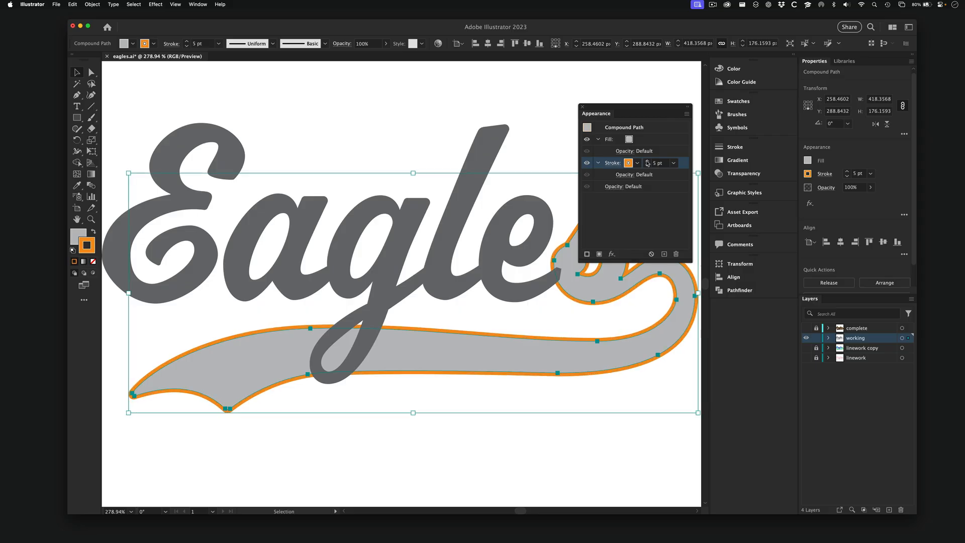
pyautogui.click(648, 163)
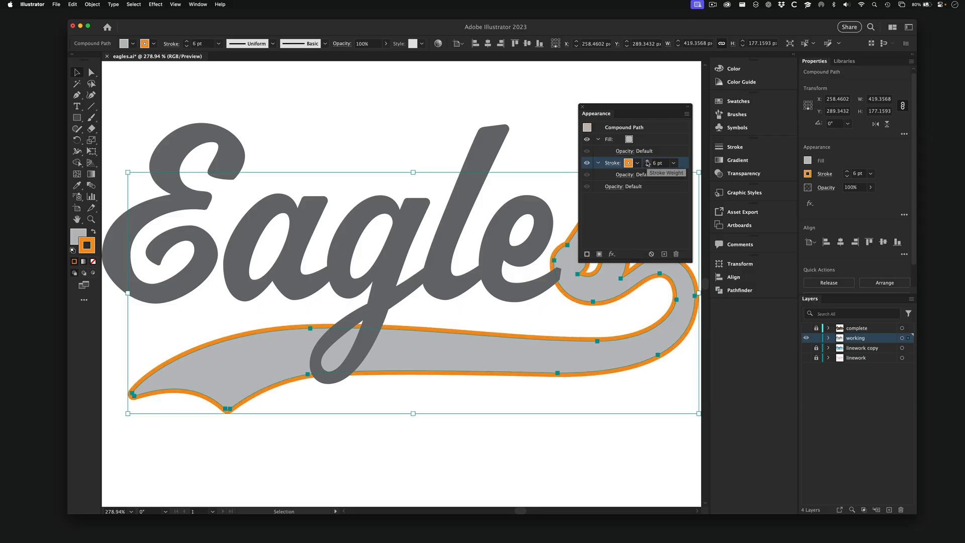
pyautogui.click(648, 163)
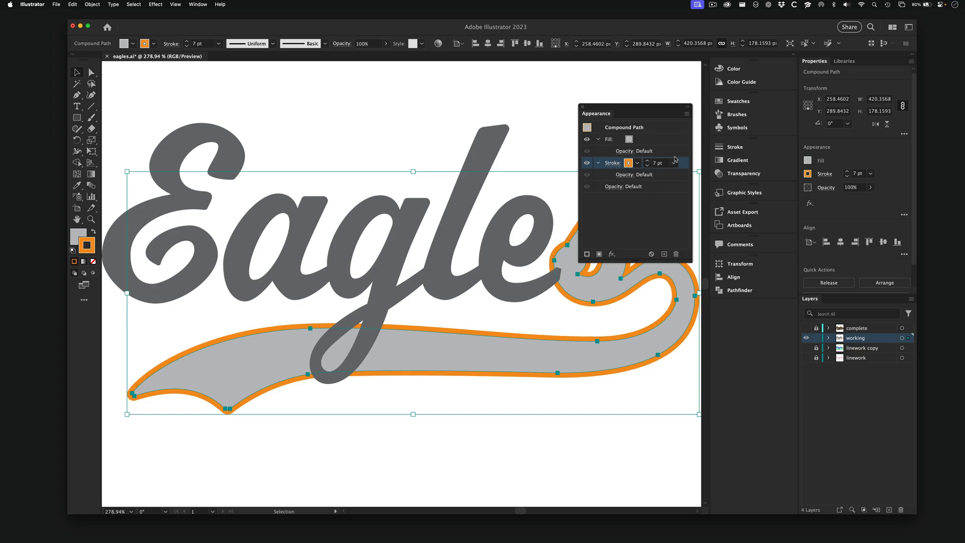
# - Try the orange stroke above the fill of the s-and-swash shape and return it beneath the fill
pyautogui.moveTo(682, 163); pyautogui.dragTo(678, 135)
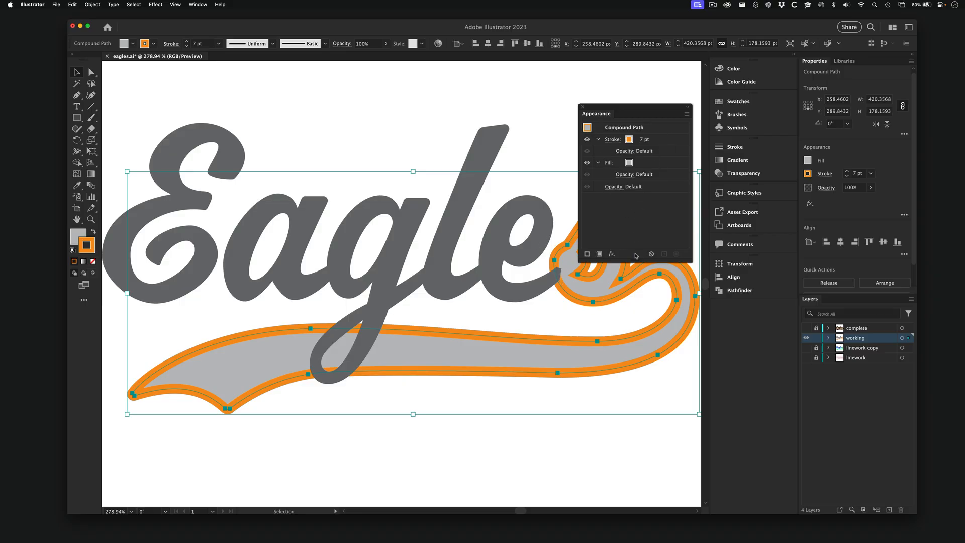
pyautogui.moveTo(605, 106); pyautogui.dragTo(421, 117)
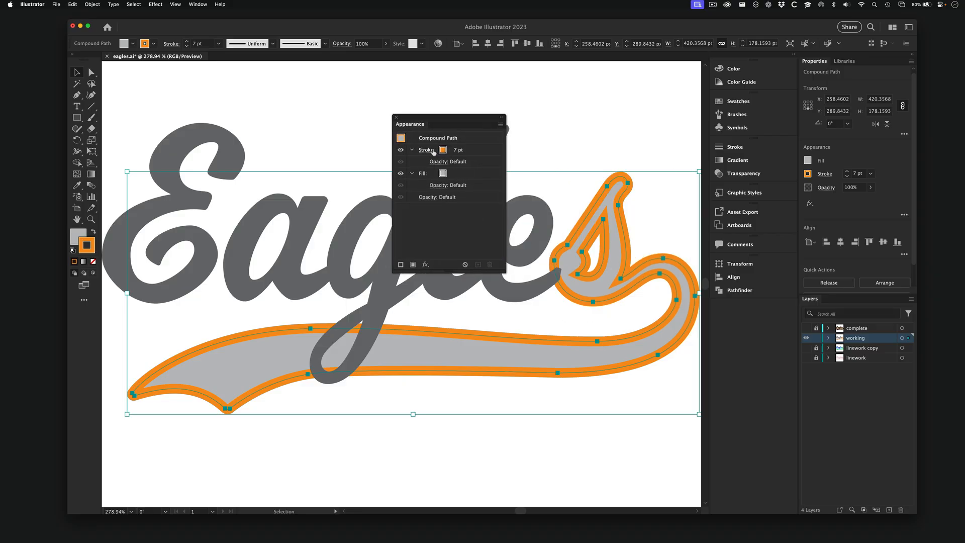
pyautogui.moveTo(476, 151)
pyautogui.mouseDown()
pyautogui.moveTo(473, 183)
pyautogui.moveTo(466, 164)
pyautogui.moveTo(436, 185)
pyautogui.moveTo(438, 199)
pyautogui.mouseUp()
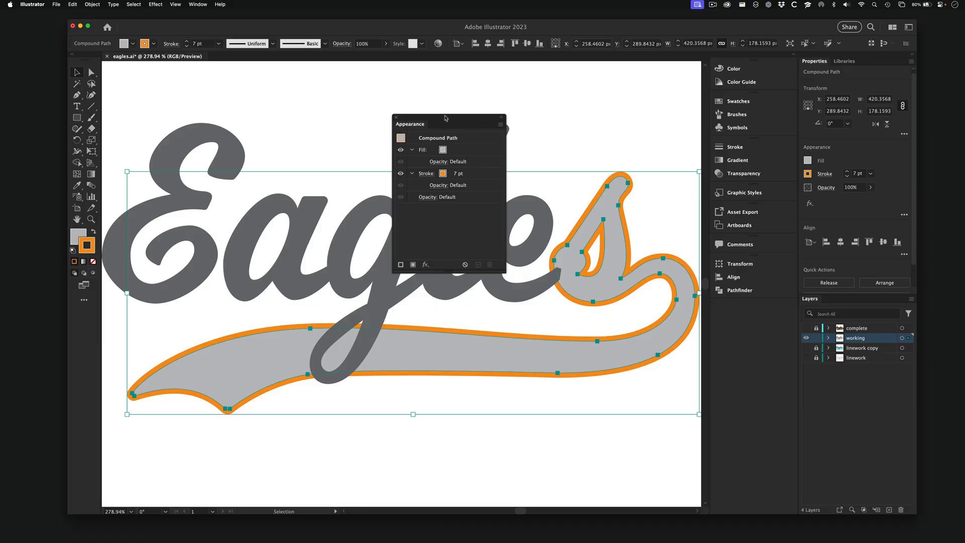
# - Set the s-and-swash shape's orange stroke to a round cap and round join
pyautogui.moveTo(445, 119); pyautogui.dragTo(369, 84)
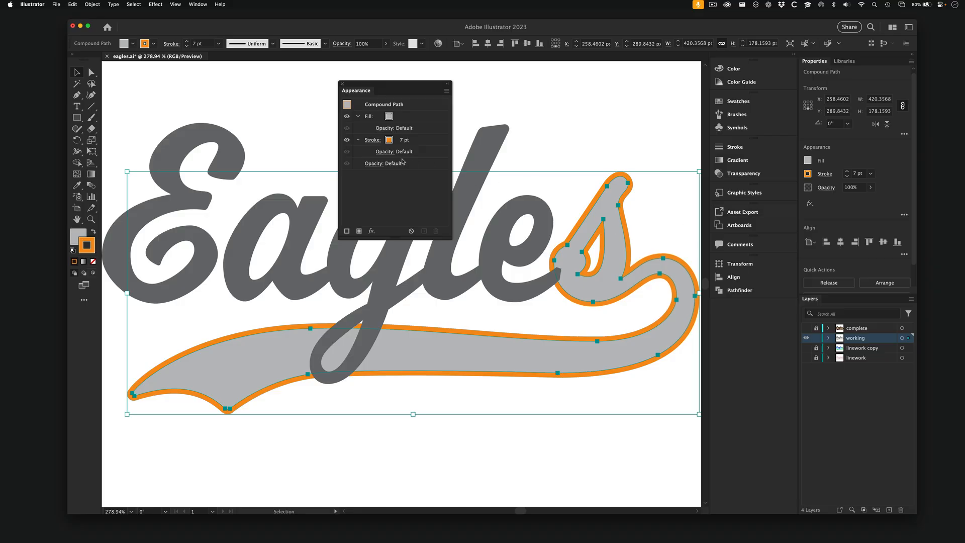
pyautogui.click(372, 141)
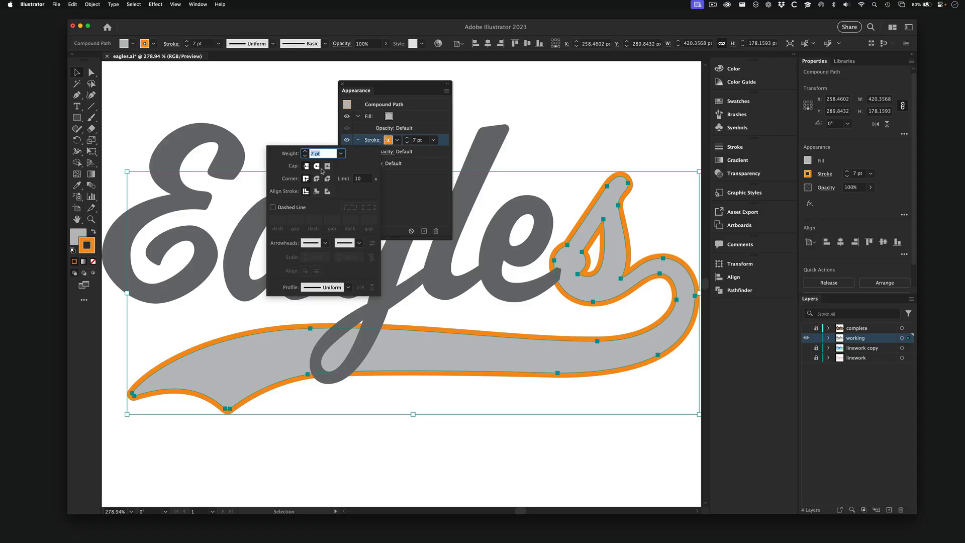
pyautogui.click(369, 142)
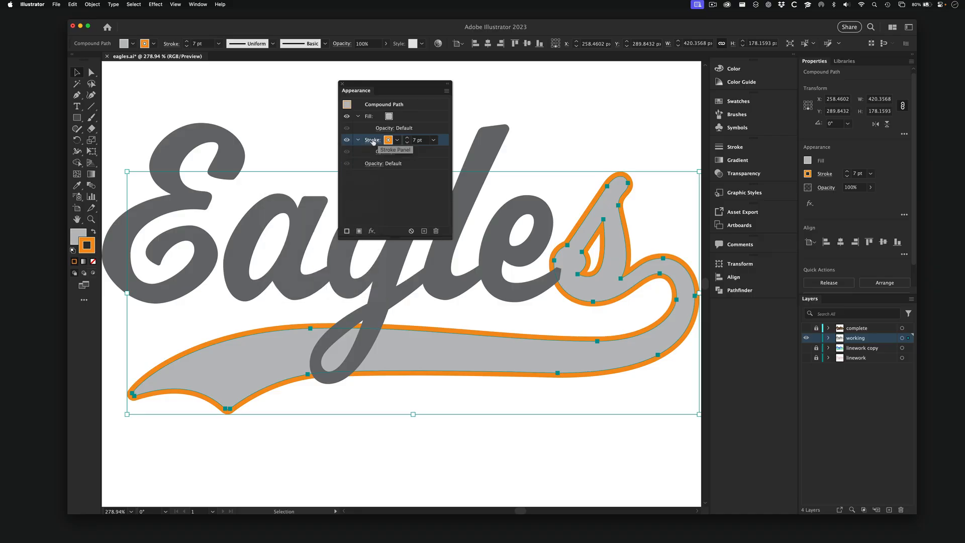
pyautogui.click(369, 142)
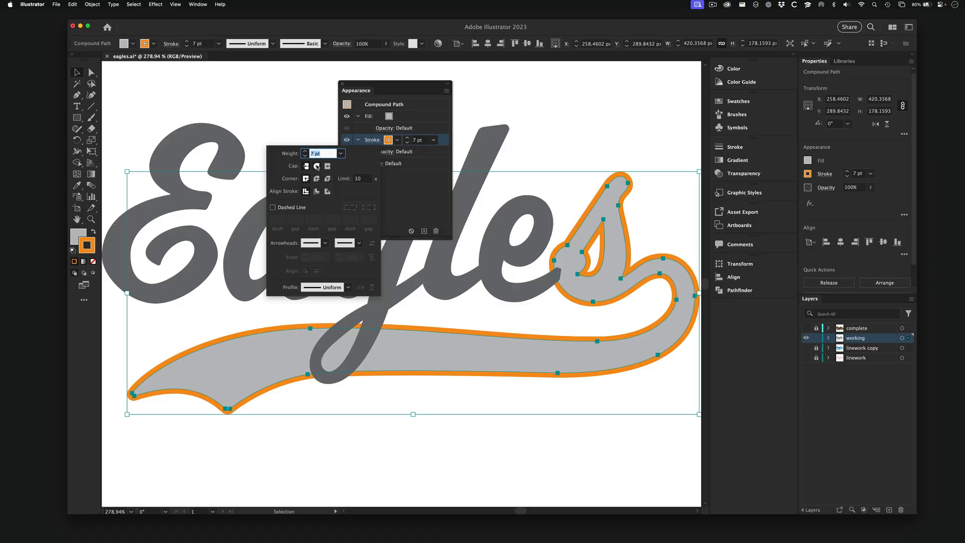
pyautogui.click(316, 167)
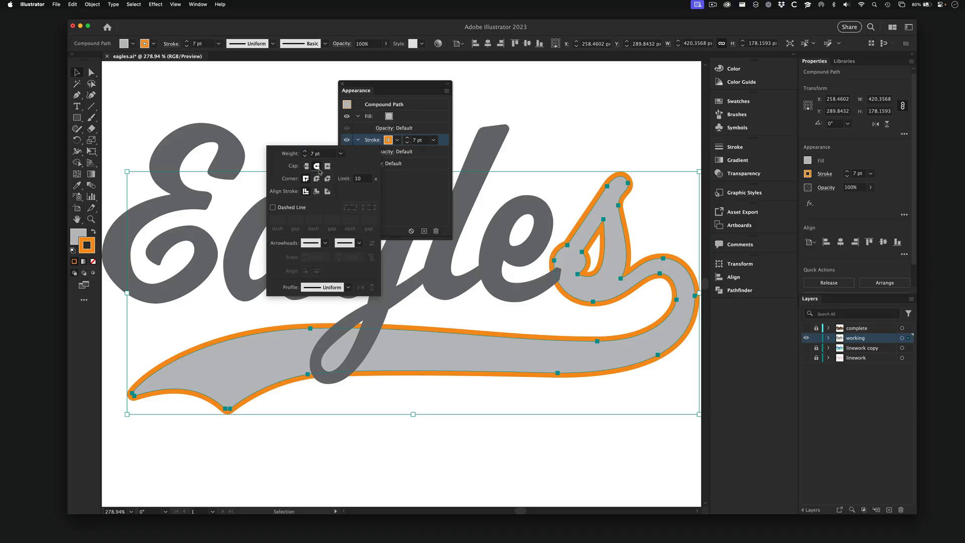
pyautogui.click(316, 179)
pyautogui.click(412, 84)
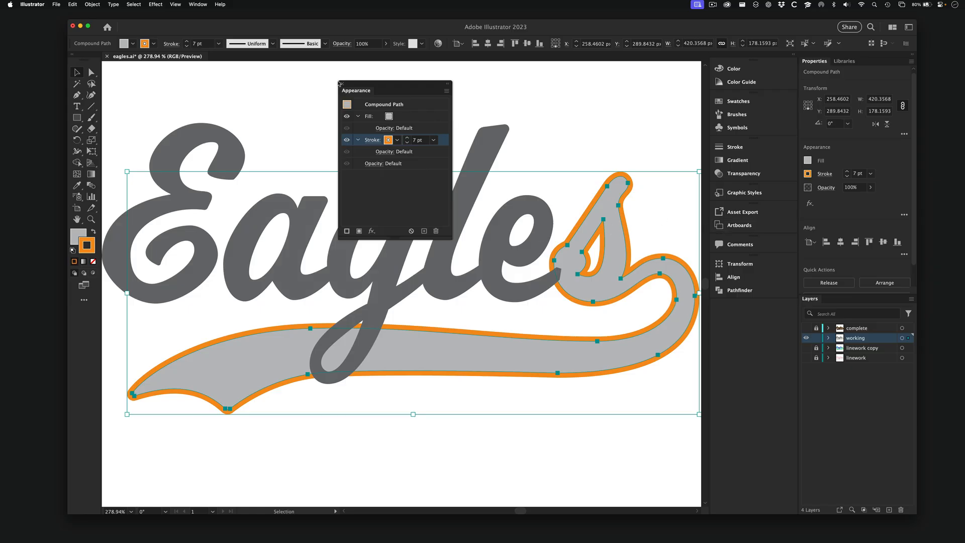
pyautogui.moveTo(354, 87); pyautogui.dragTo(724, 184)
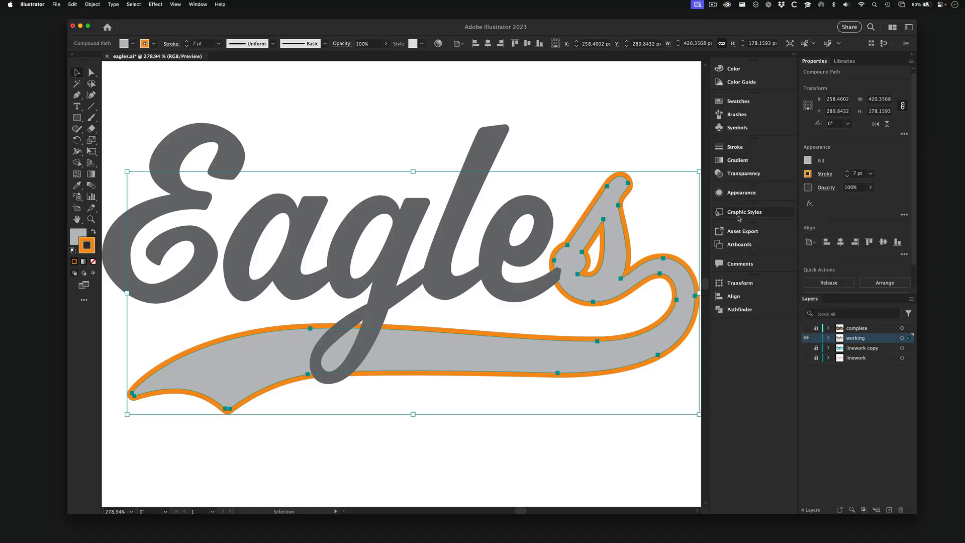
# - Save the gray-and-orange appearance of the s-and-swash shape as a new graphic style
pyautogui.click(740, 216)
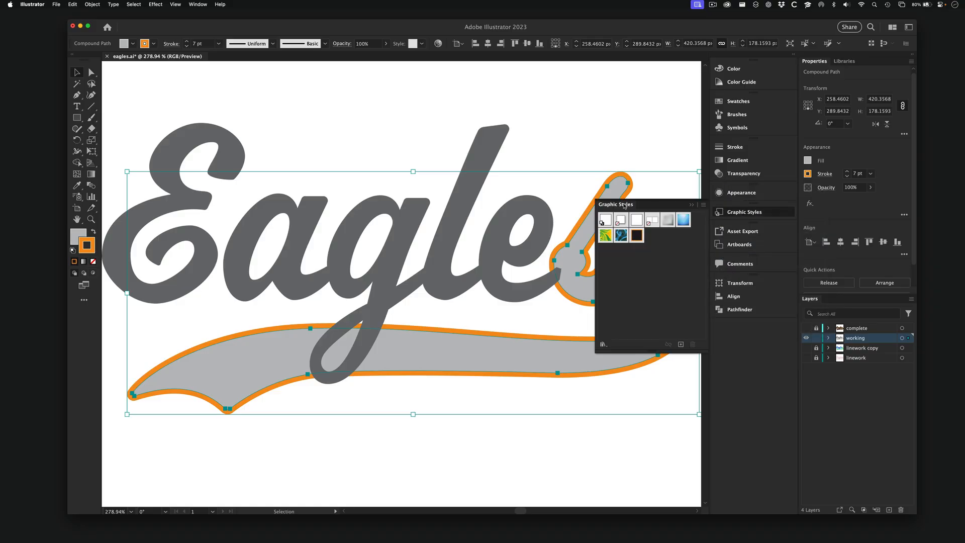
pyautogui.moveTo(624, 206); pyautogui.dragTo(419, 108)
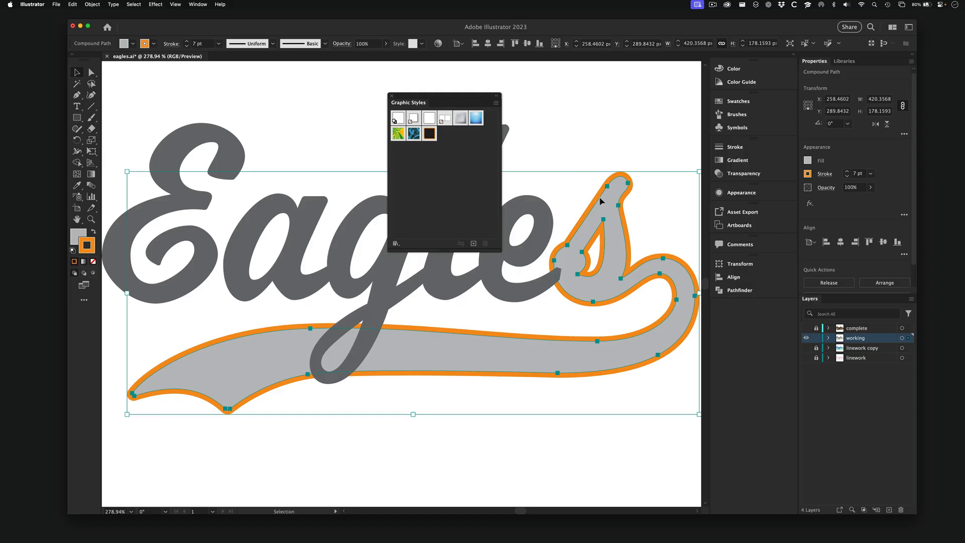
pyautogui.moveTo(600, 201)
pyautogui.mouseDown()
pyautogui.moveTo(469, 161)
pyautogui.moveTo(447, 139)
pyautogui.moveTo(545, 183)
pyautogui.moveTo(445, 136)
pyautogui.moveTo(538, 158)
pyautogui.moveTo(445, 137)
pyautogui.mouseUp()
pyautogui.moveTo(420, 99); pyautogui.dragTo(603, 333)
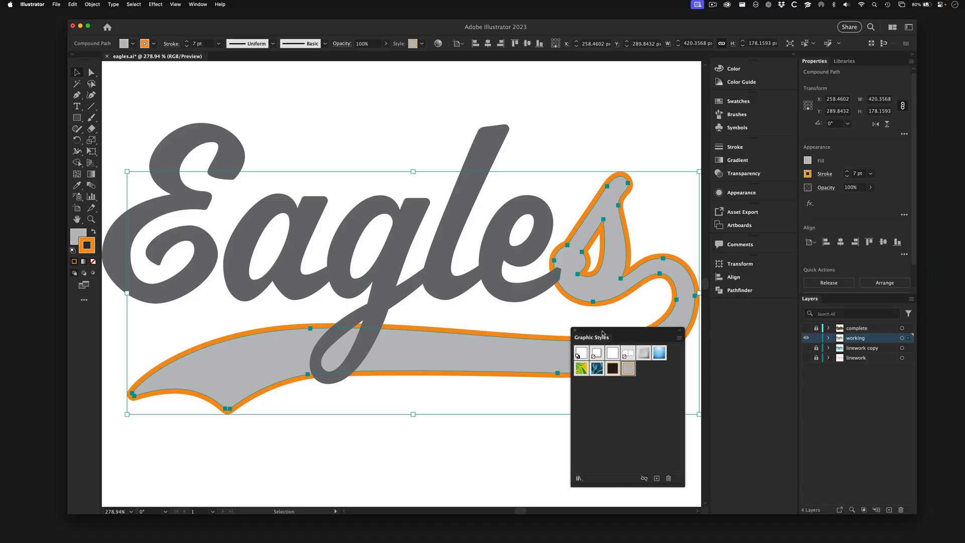
# - Apply the new gray-and-orange graphic style to the dark gray E-a-g-l-e letters
pyautogui.click(523, 205)
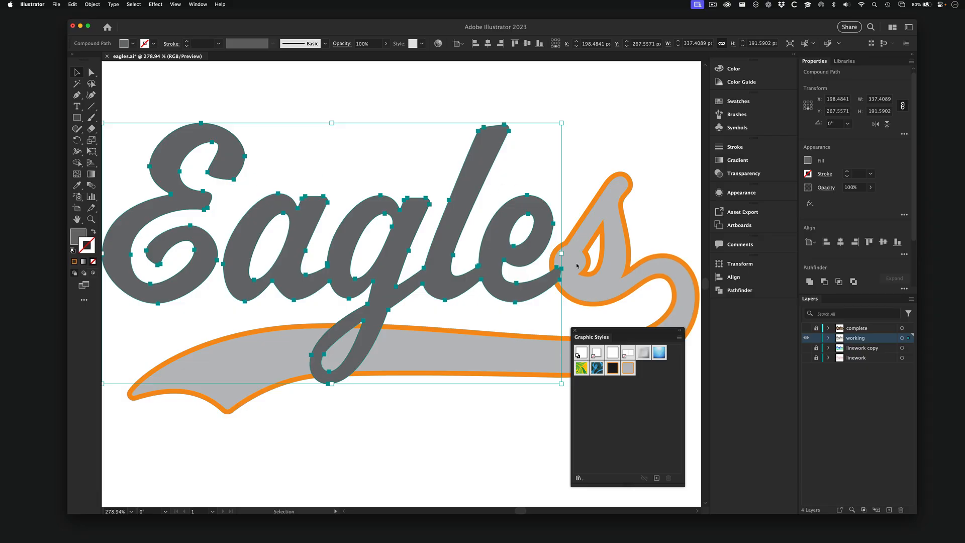
pyautogui.click(628, 368)
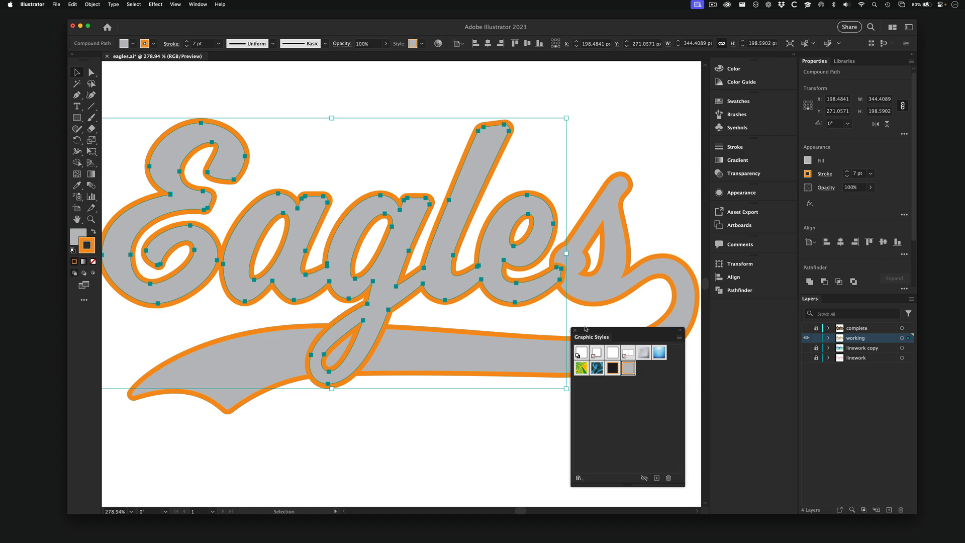
pyautogui.moveTo(588, 331); pyautogui.dragTo(740, 309)
# - Examine the orange outlines of the whole wordmark, especially where the e overlaps the s
pyautogui.press('super+minus')
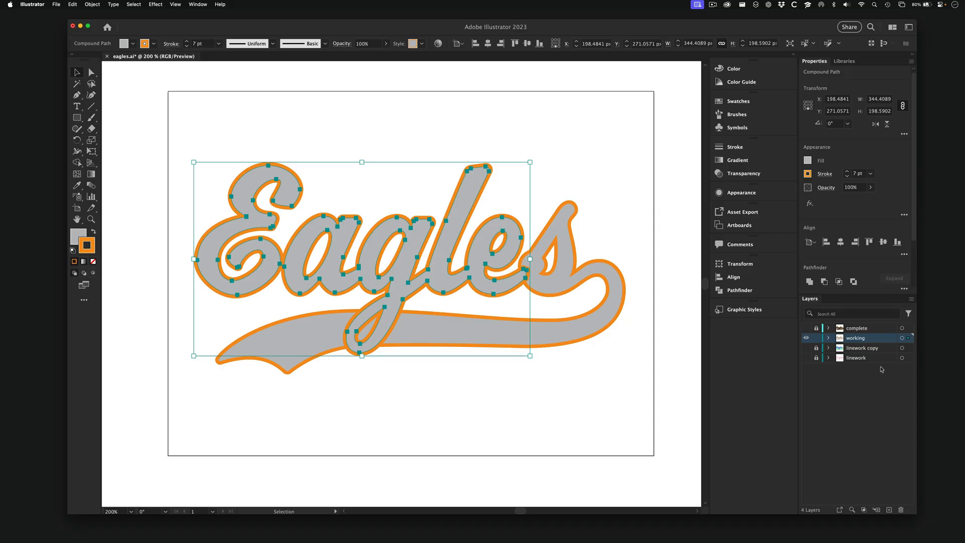
pyautogui.keyDown('shift'); pyautogui.click(565, 206); pyautogui.keyUp('shift')
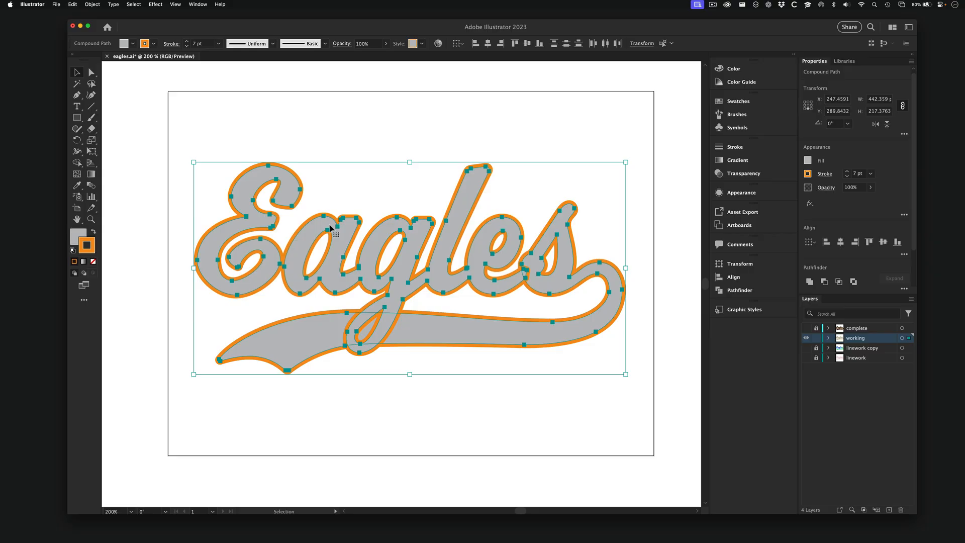
pyautogui.click(458, 136)
pyautogui.press('z')
pyautogui.moveTo(529, 275); pyautogui.dragTo(622, 318)
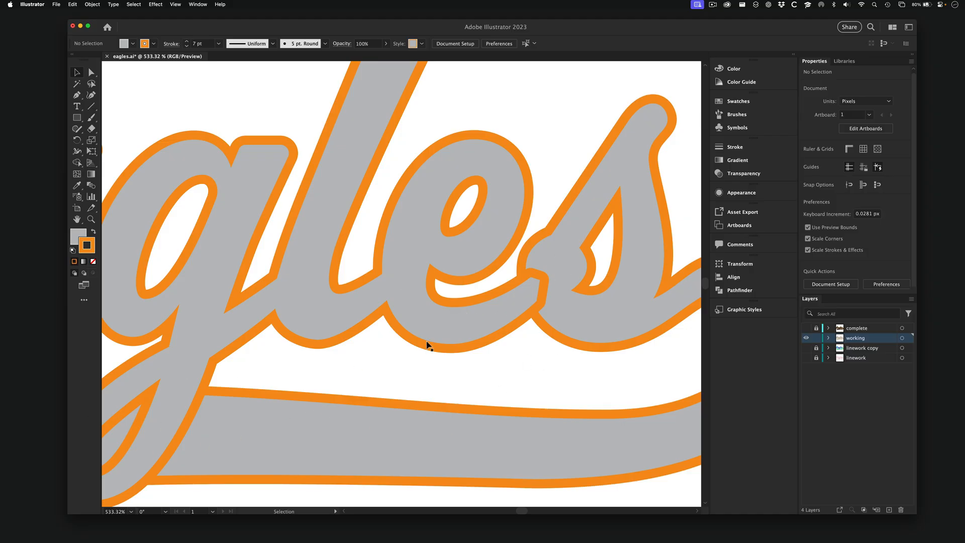
pyautogui.keyDown('alt'); pyautogui.keyDown('super'); pyautogui.click(423, 271); pyautogui.keyUp('super'); pyautogui.keyUp('alt')
pyautogui.keyDown('alt'); pyautogui.keyDown('super'); pyautogui.click(455, 274); pyautogui.keyUp('super'); pyautogui.keyUp('alt')
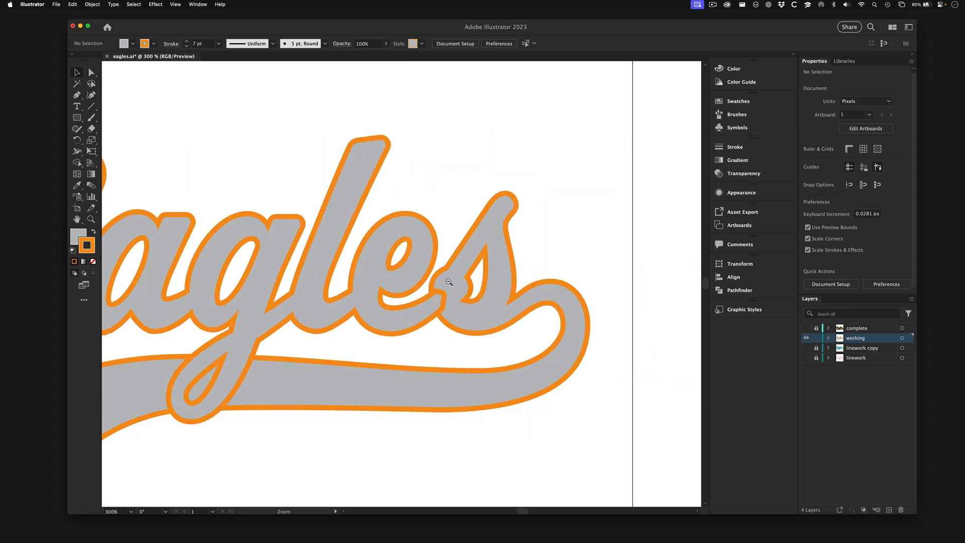
pyautogui.keyDown('alt'); pyautogui.keyDown('super'); pyautogui.click(377, 312); pyautogui.keyUp('super'); pyautogui.keyUp('alt')
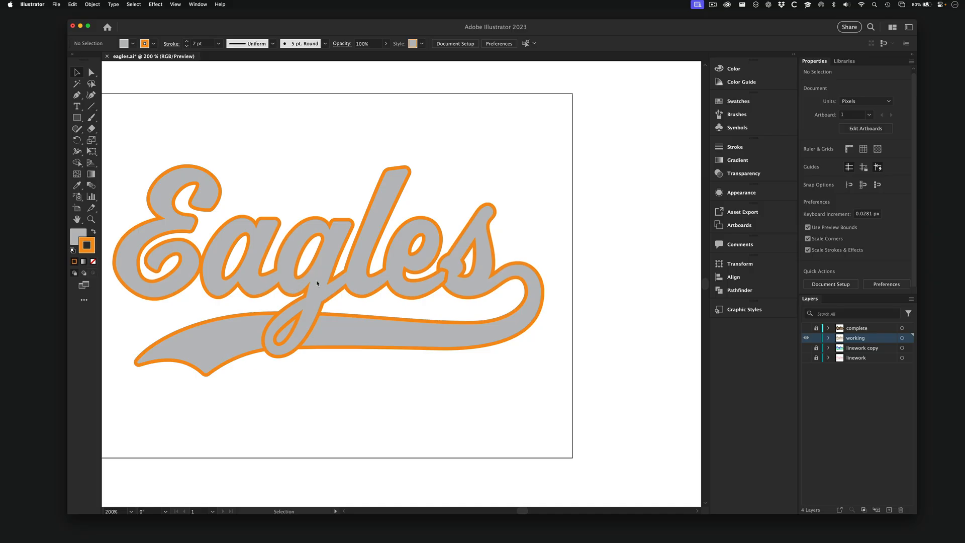
pyautogui.hscroll(-5, 361, 275)
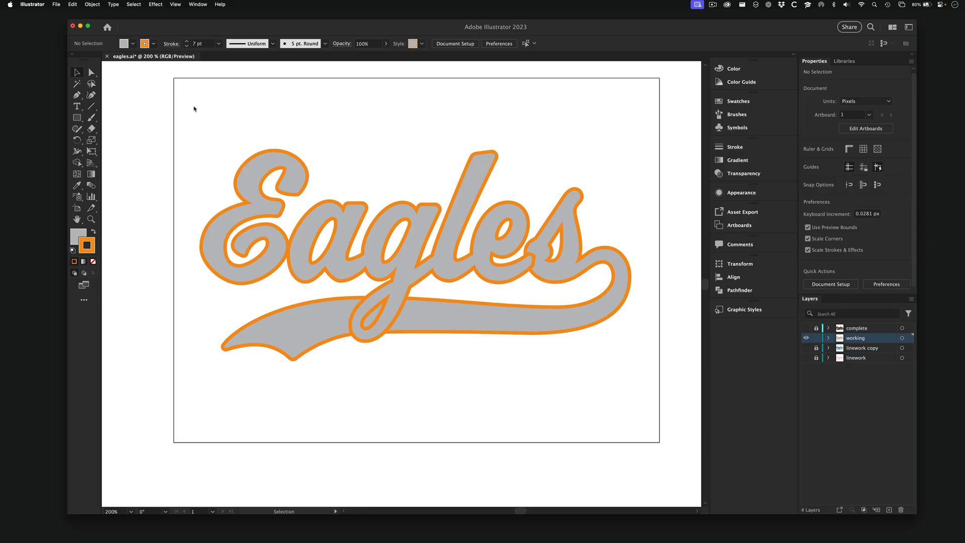
# - Try expanding the appearance of the Eagle letters and the s-and-swash shape on the working layer
pyautogui.moveTo(183, 108); pyautogui.dragTo(651, 404)
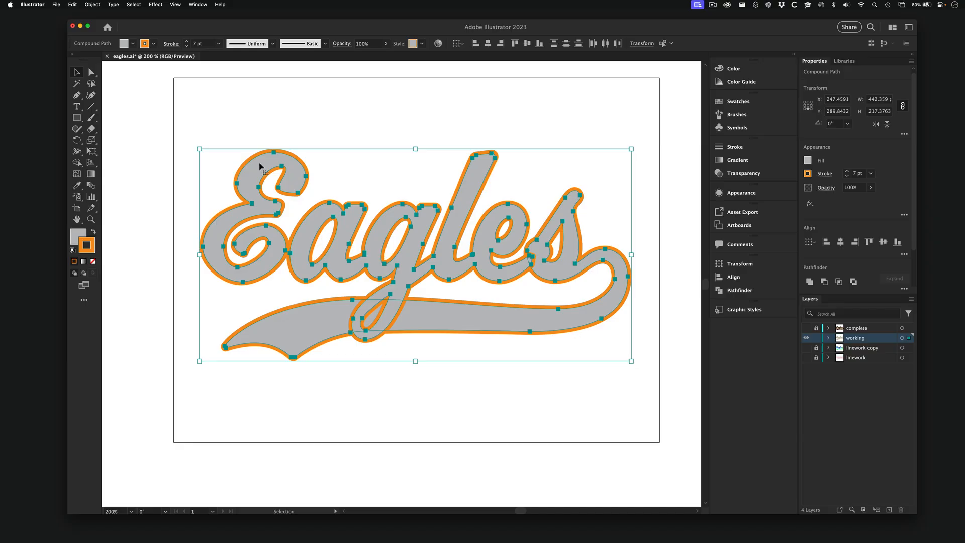
pyautogui.click(92, 4)
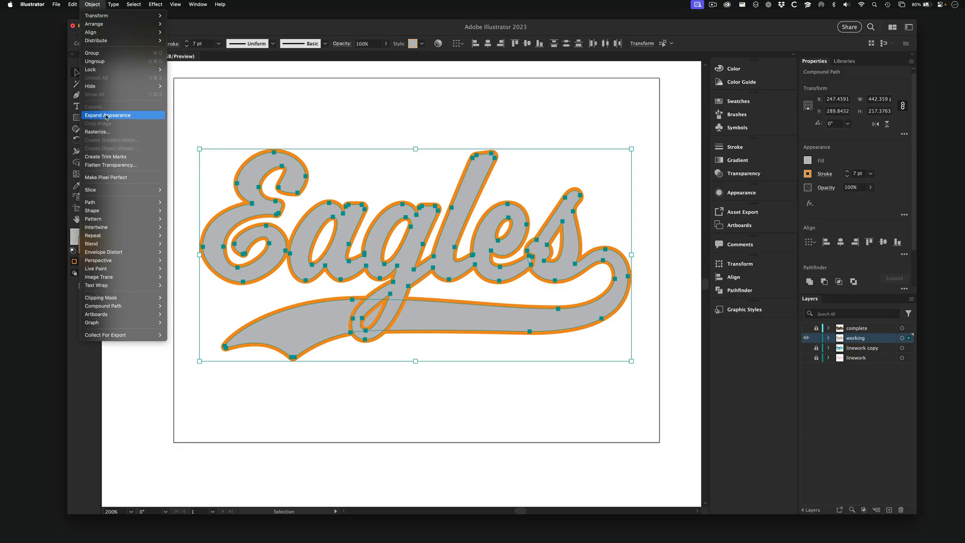
pyautogui.click(106, 116)
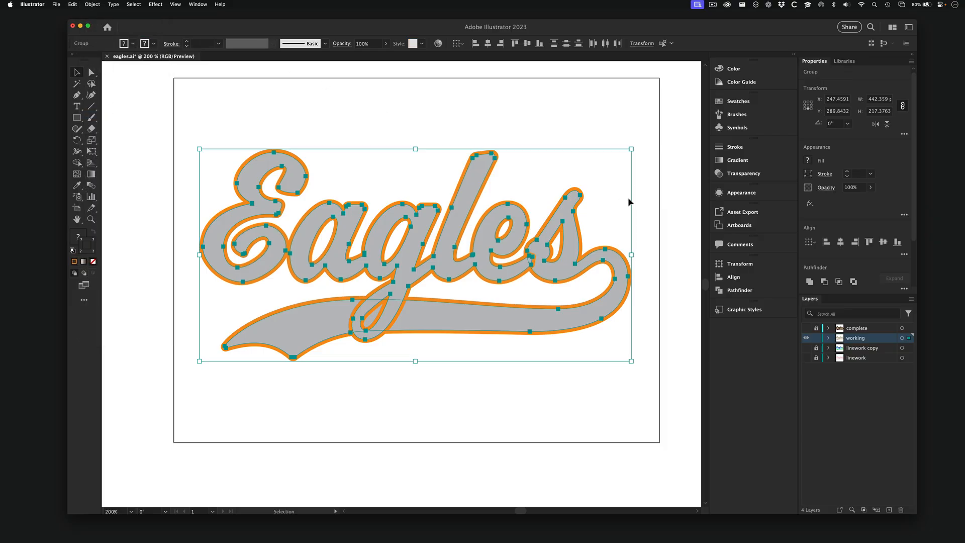
pyautogui.click(732, 194)
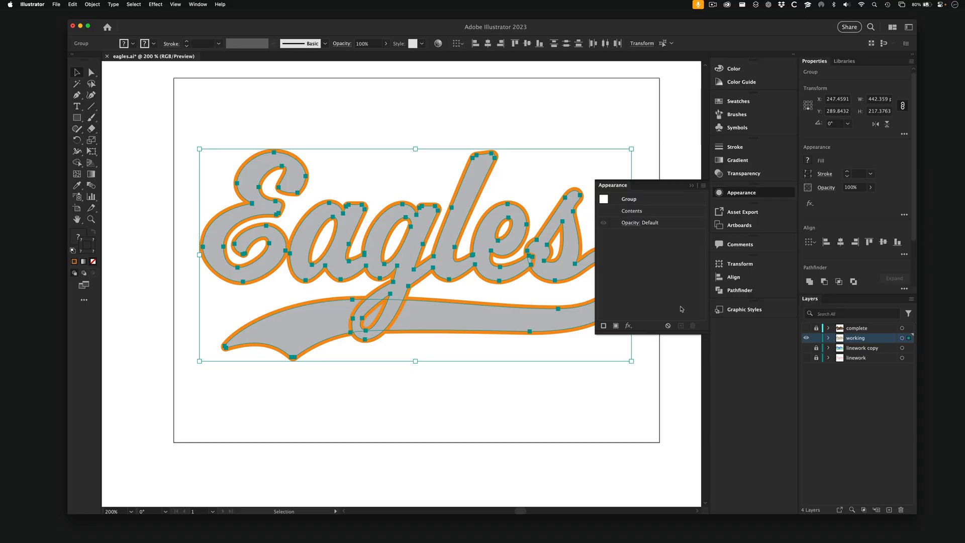
pyautogui.click(506, 129)
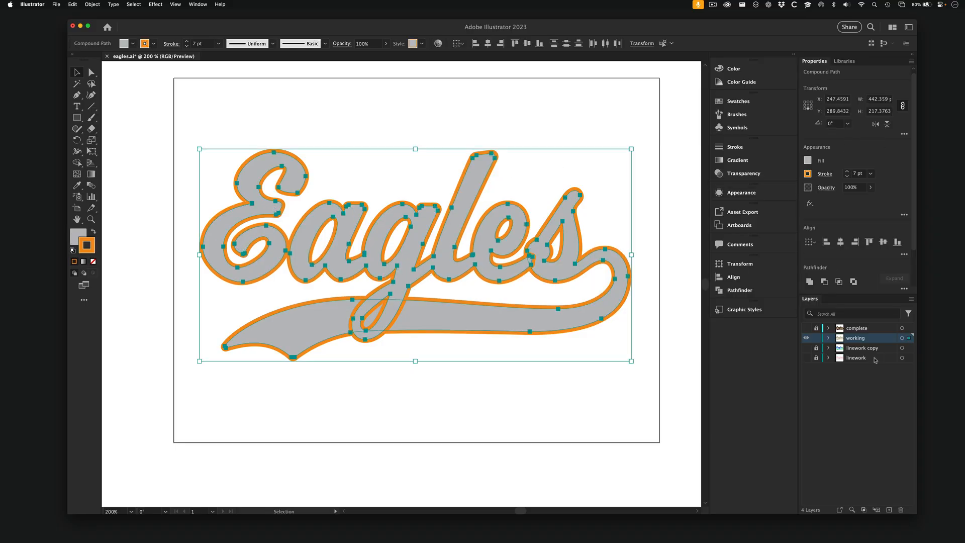
# - Duplicate the working layer as a backup, and hide and lock the original working layer
pyautogui.moveTo(883, 338); pyautogui.dragTo(889, 510)
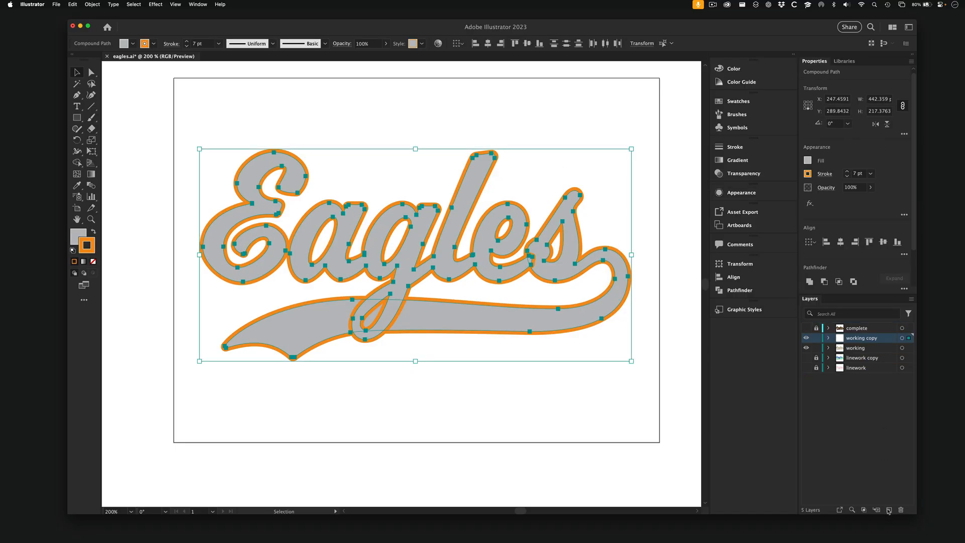
pyautogui.click(806, 348)
pyautogui.press('a')
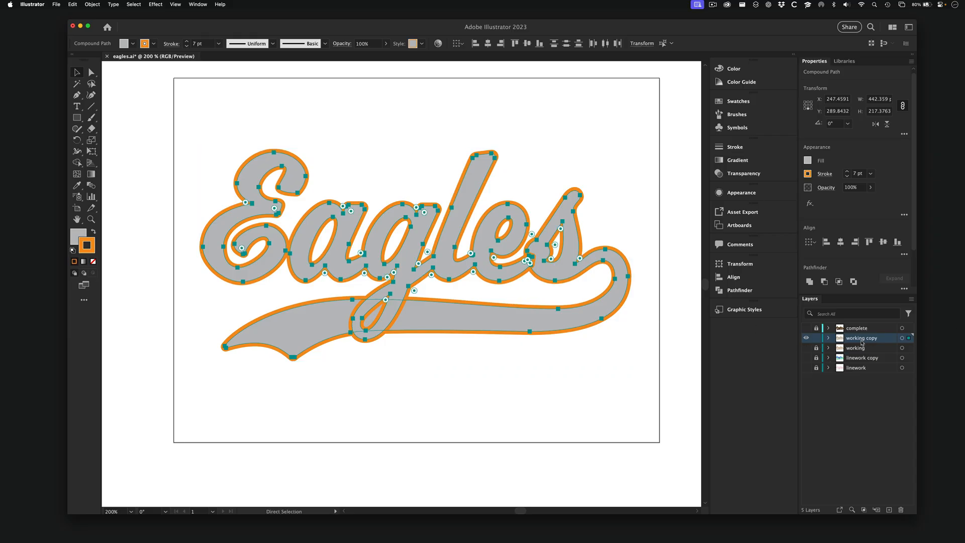
pyautogui.press('v')
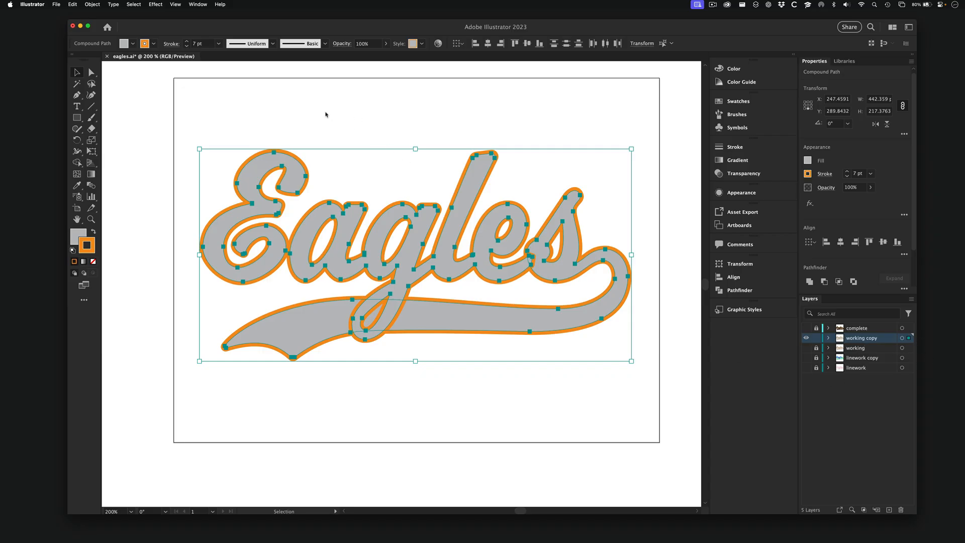
# - Expand the appearance of all letter and swash shapes on the working copy layer and check the resulting appearance
pyautogui.click(727, 193)
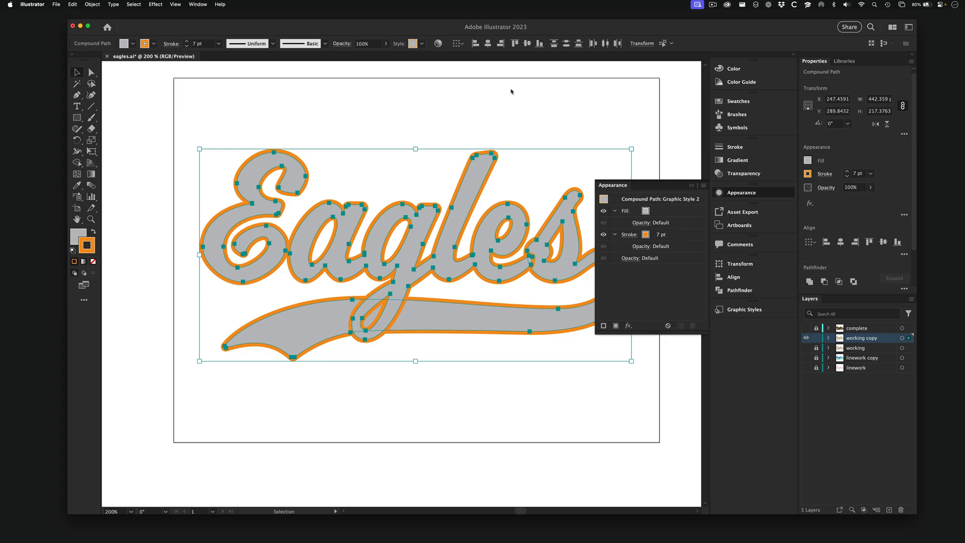
pyautogui.click(512, 106)
pyautogui.moveTo(179, 107); pyautogui.dragTo(646, 397)
pyautogui.click(93, 4)
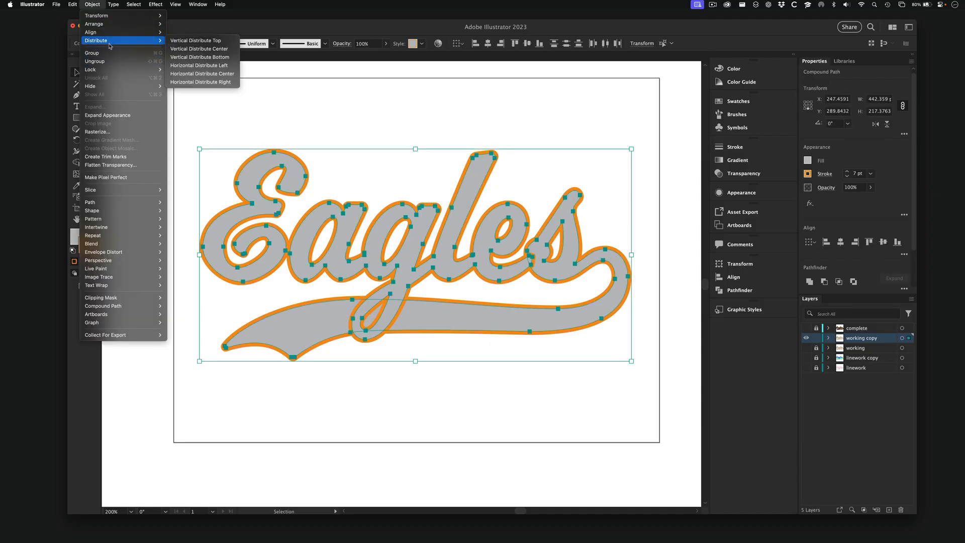
pyautogui.click(95, 116)
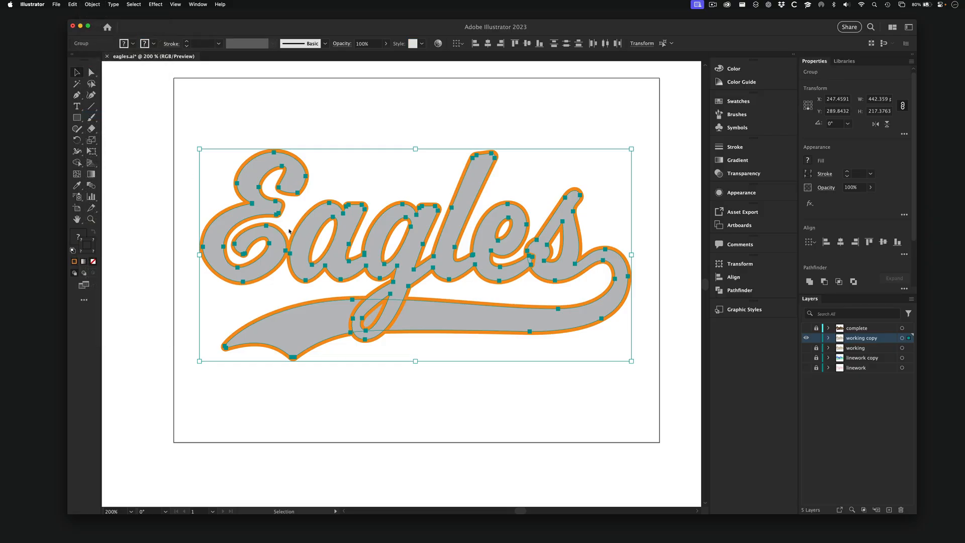
pyautogui.click(760, 194)
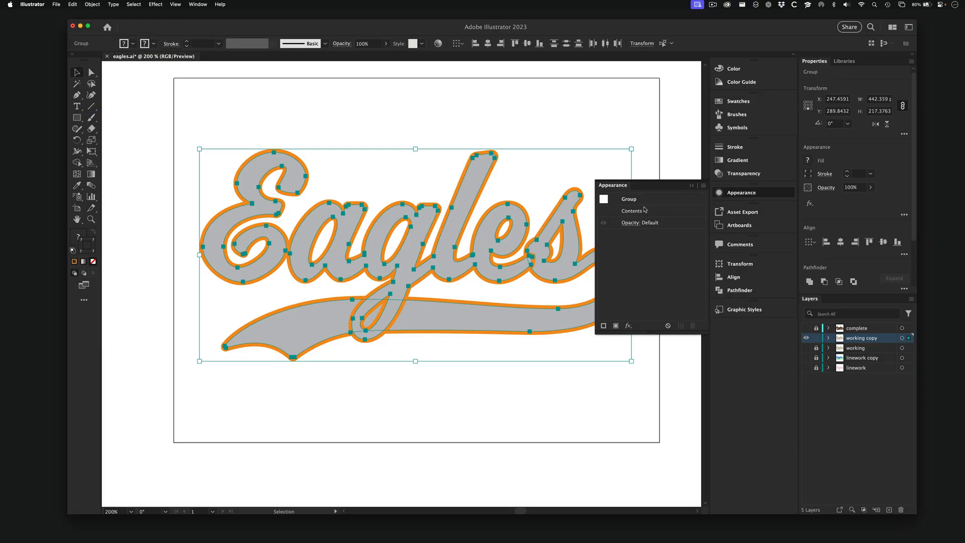
# - Expand the fill and stroke of the selected letters and swash into separate filled shapes
pyautogui.click(92, 4)
pyautogui.click(95, 108)
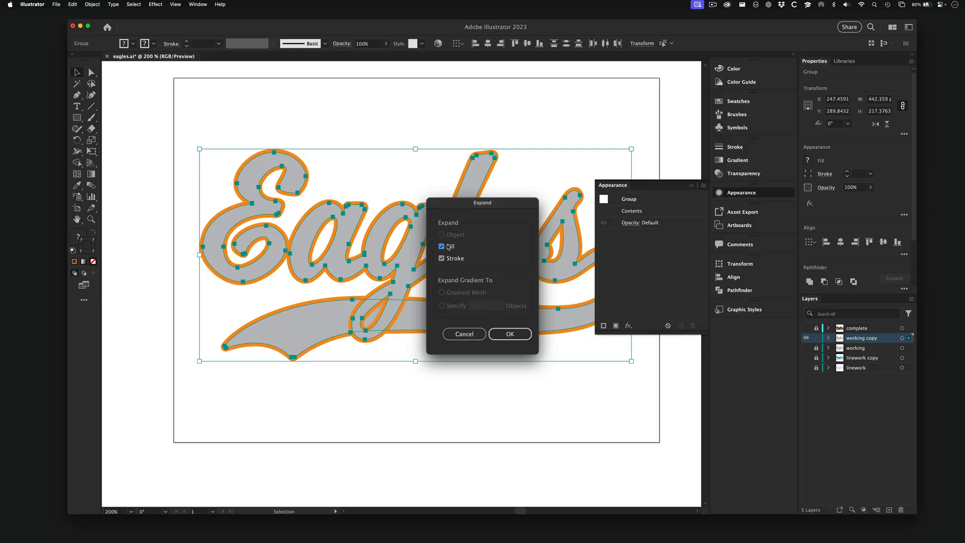
pyautogui.click(504, 332)
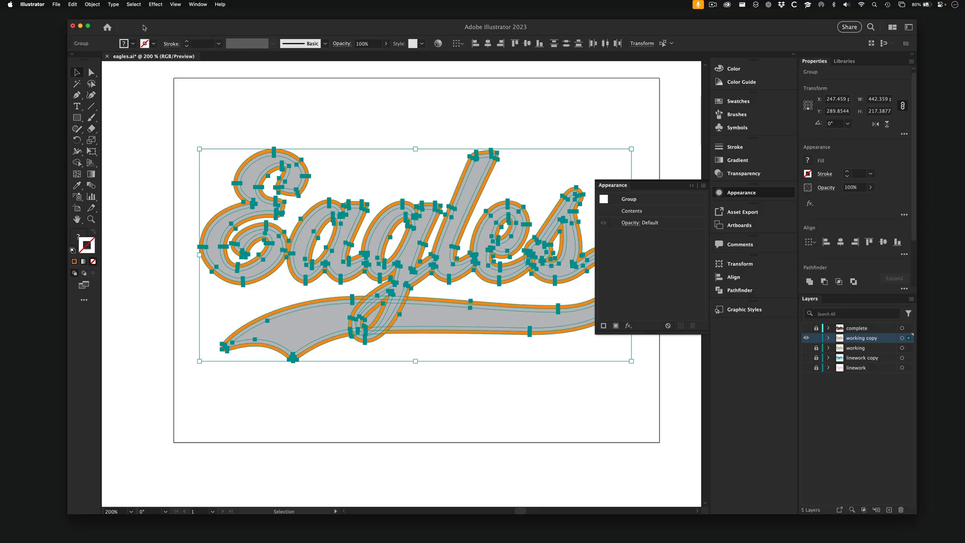
pyautogui.click(84, 4)
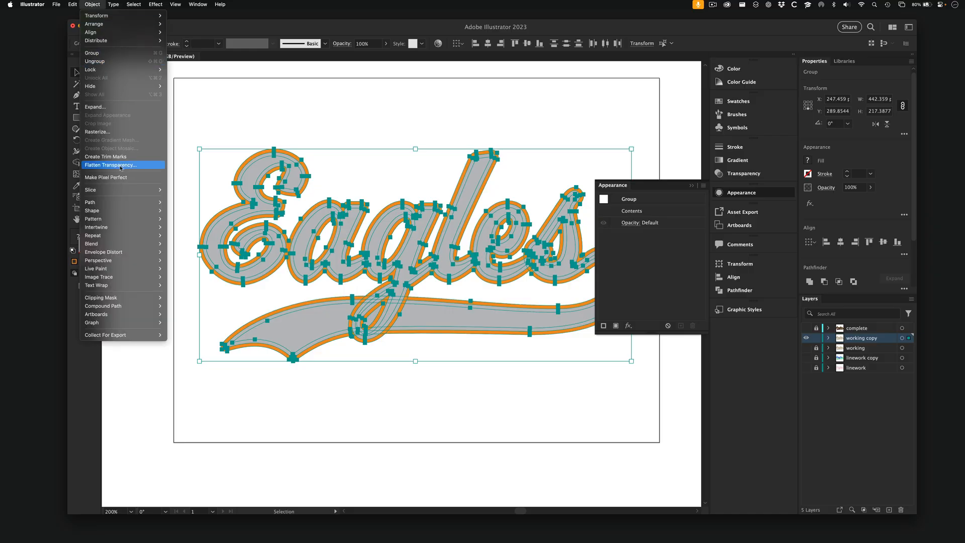
pyautogui.moveTo(113, 203)
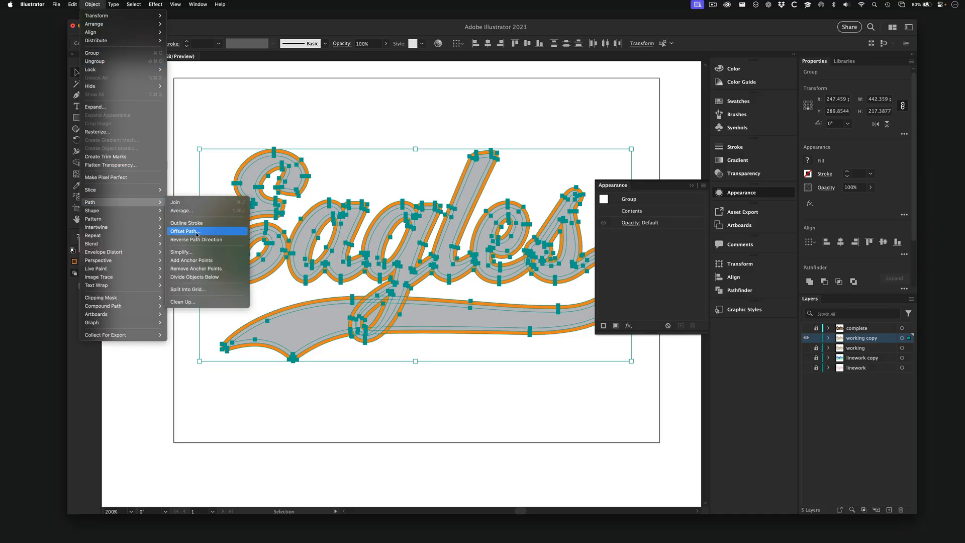
pyautogui.click(408, 111)
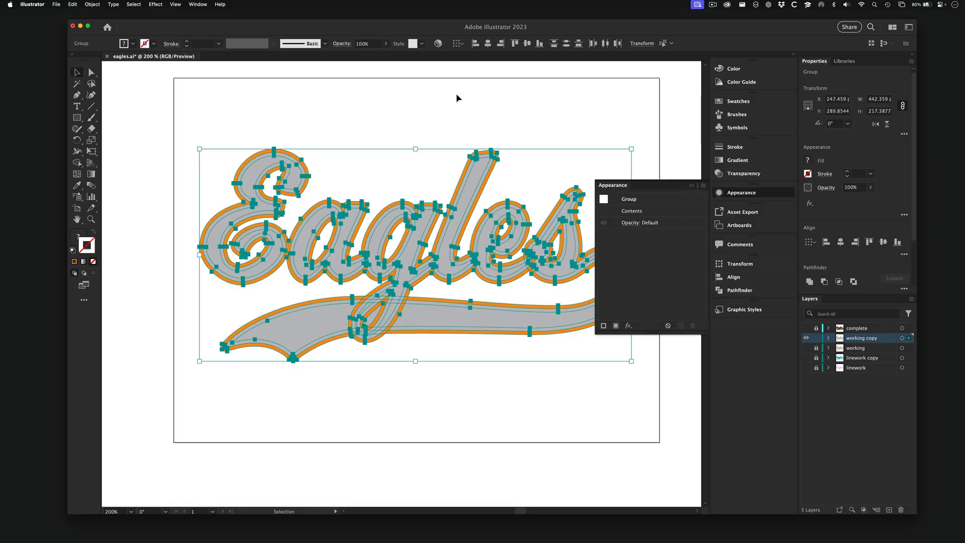
pyautogui.click(549, 114)
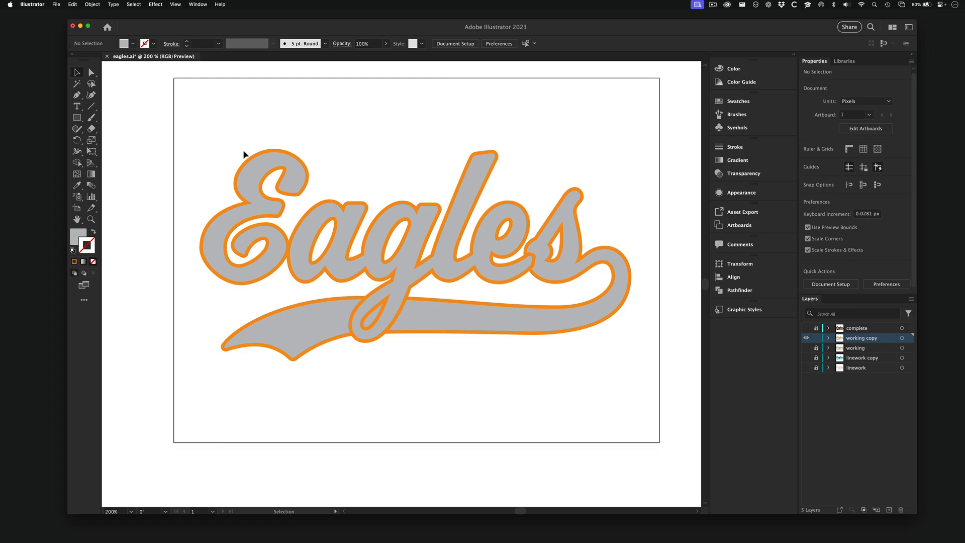
# - Examine the expanded Eagle letters, checking the gray fill shape and the orange outline shape individually
pyautogui.click(254, 220)
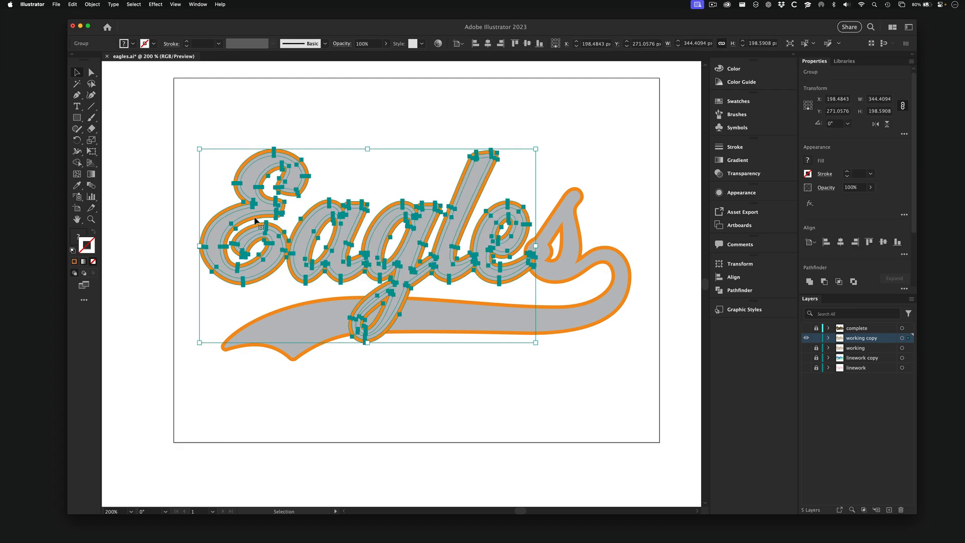
pyautogui.click(91, 73)
pyautogui.click(250, 95)
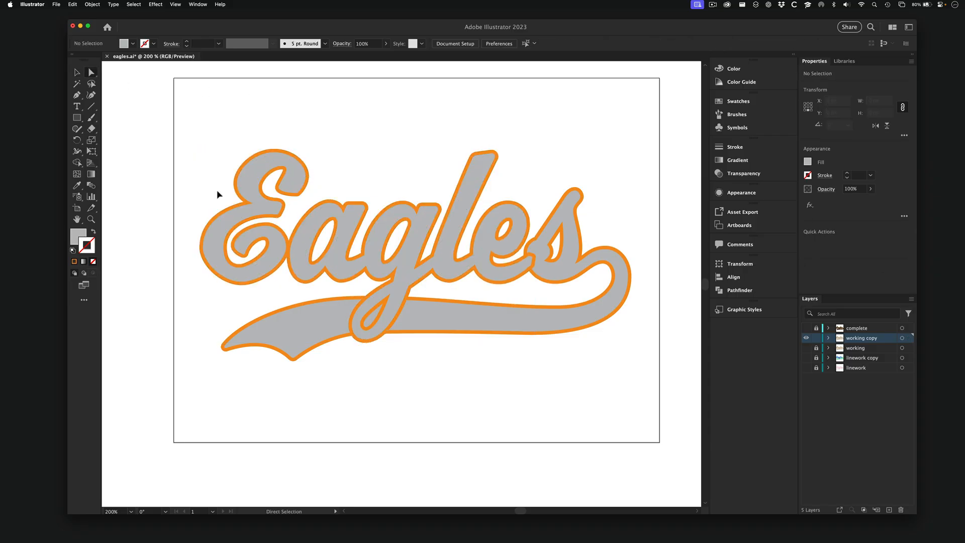
pyautogui.scroll(5, 273, 146)
pyautogui.click(335, 202)
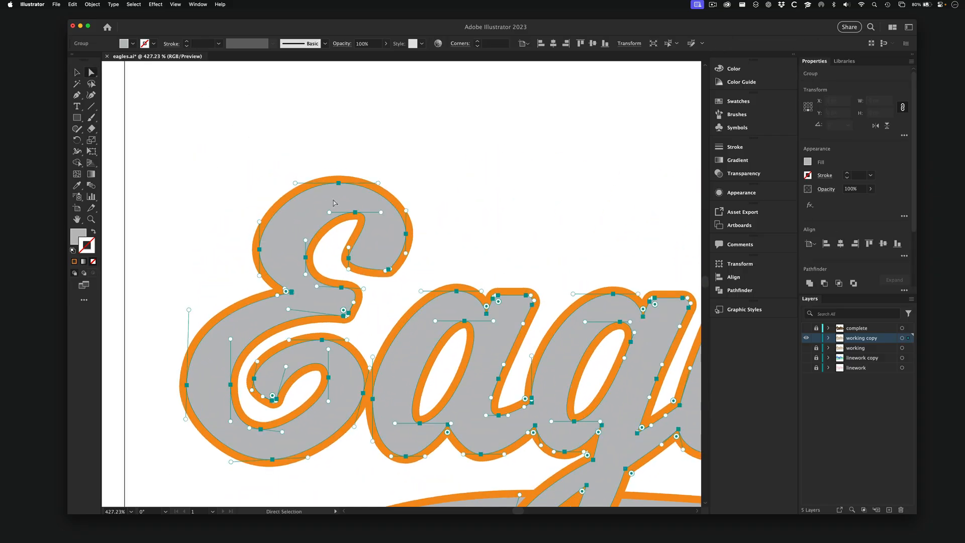
pyautogui.click(297, 190)
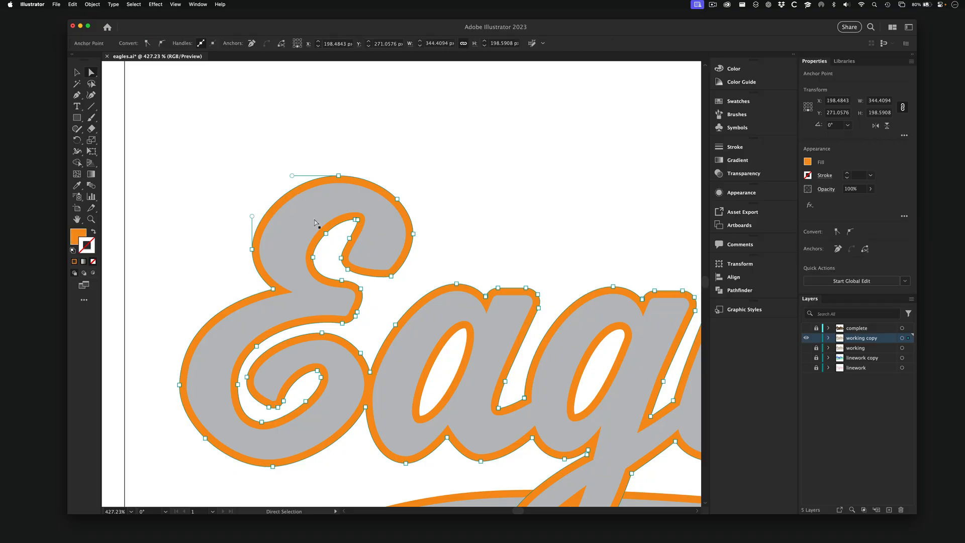
pyautogui.click(305, 269)
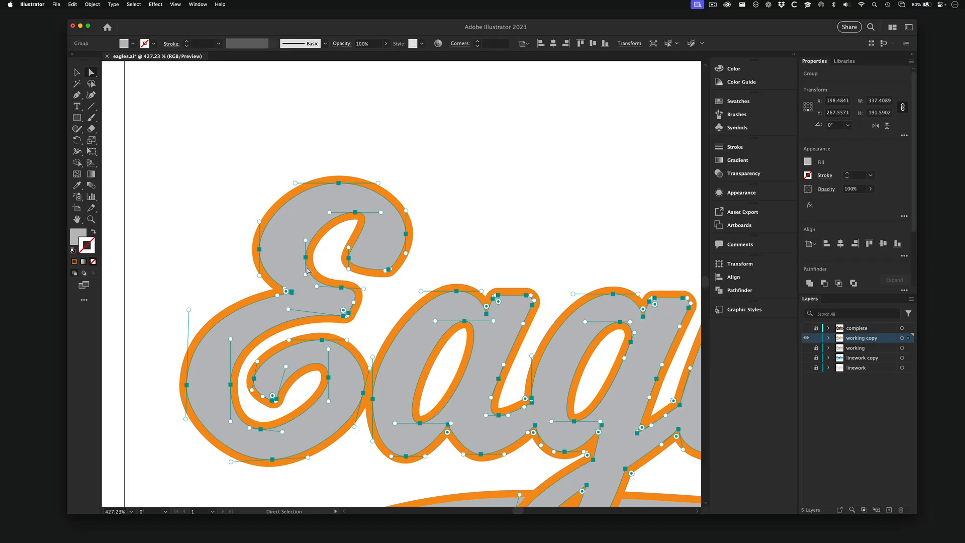
pyautogui.keyDown('alt'); pyautogui.keyDown('super'); pyautogui.click(531, 348); pyautogui.keyUp('super'); pyautogui.keyUp('alt')
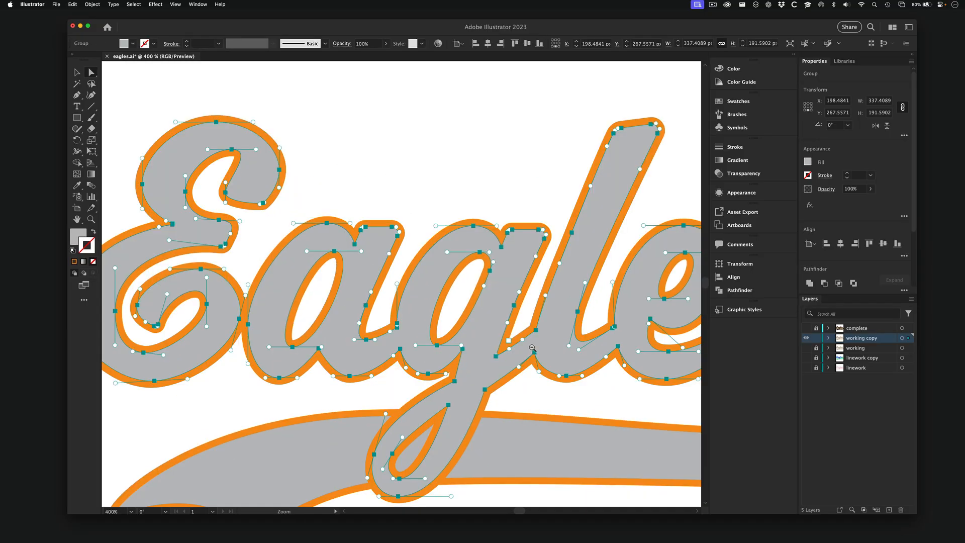
pyautogui.moveTo(531, 348); pyautogui.dragTo(415, 314)
pyautogui.keyDown('alt'); pyautogui.keyDown('super'); pyautogui.click(488, 333); pyautogui.keyUp('super'); pyautogui.keyUp('alt')
pyautogui.keyDown('alt'); pyautogui.keyDown('super'); pyautogui.click(496, 336); pyautogui.keyUp('super'); pyautogui.keyUp('alt')
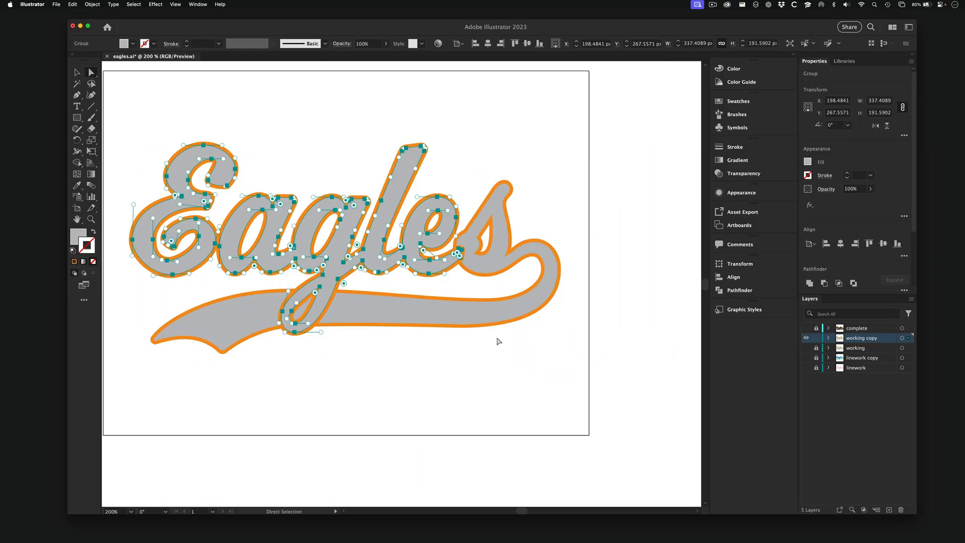
pyautogui.hscroll(-5, 498, 341)
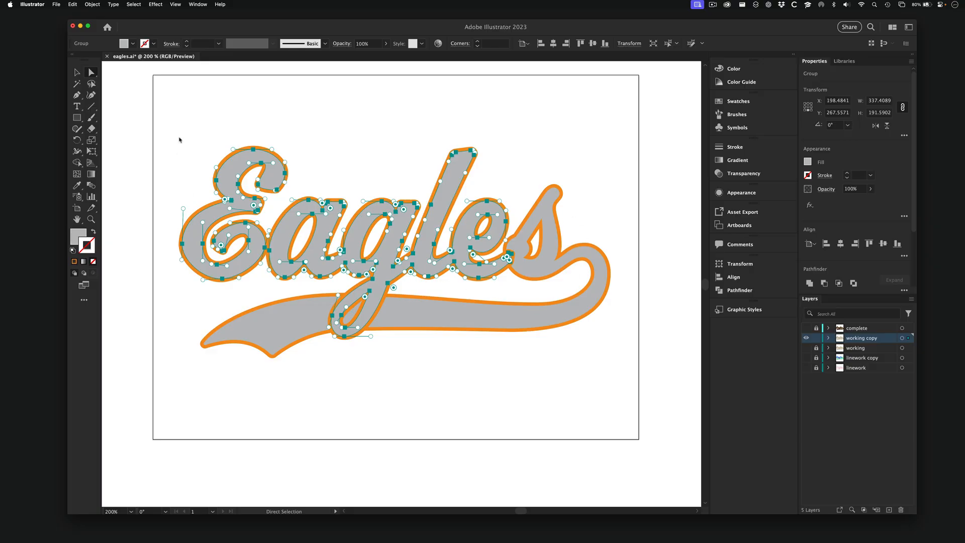
# - Select all the expanded letter and swash shapes on the working copy layer
pyautogui.click(219, 152)
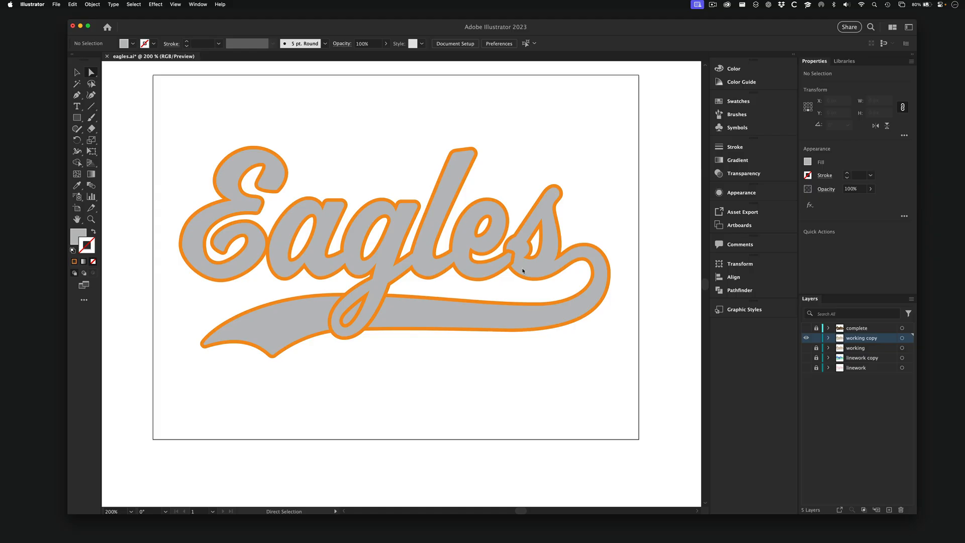
pyautogui.press('v')
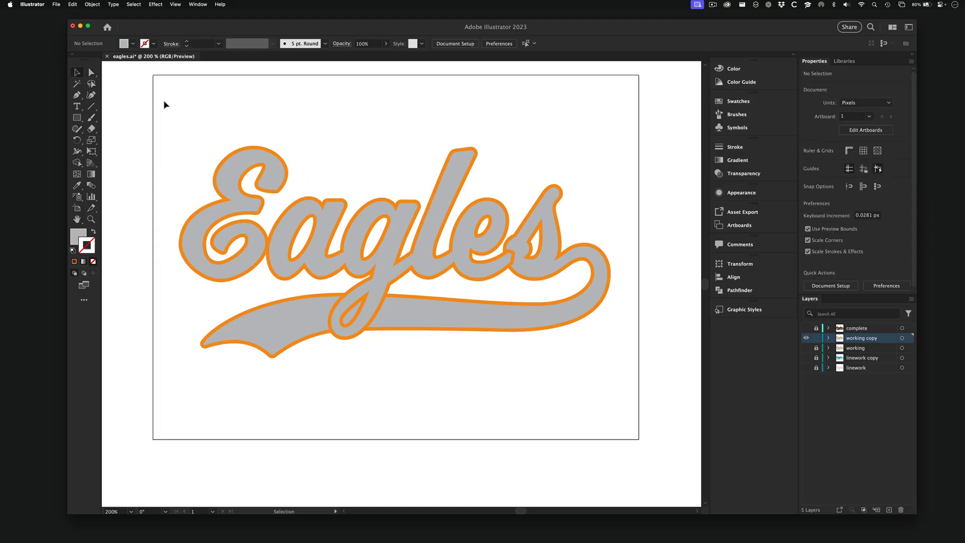
pyautogui.moveTo(164, 101); pyautogui.dragTo(629, 397)
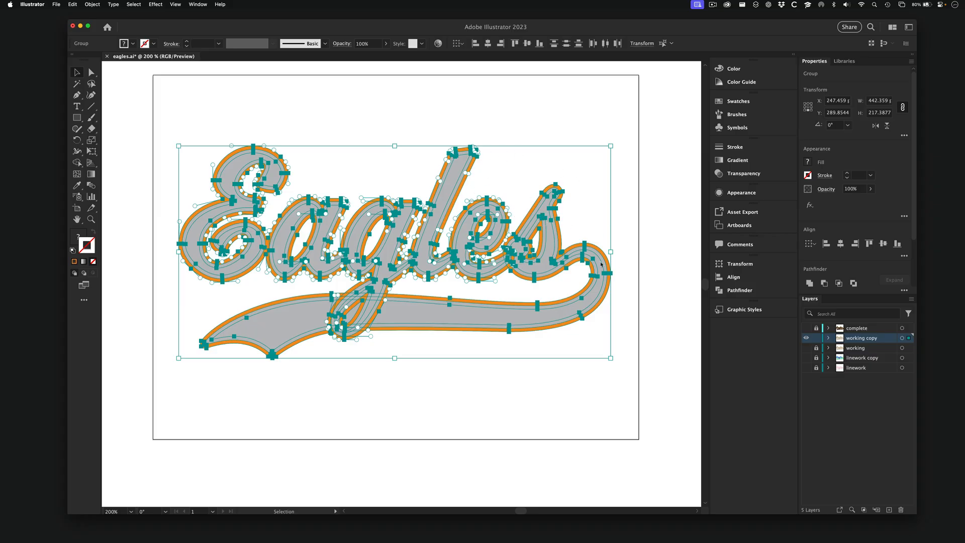
pyautogui.click(92, 4)
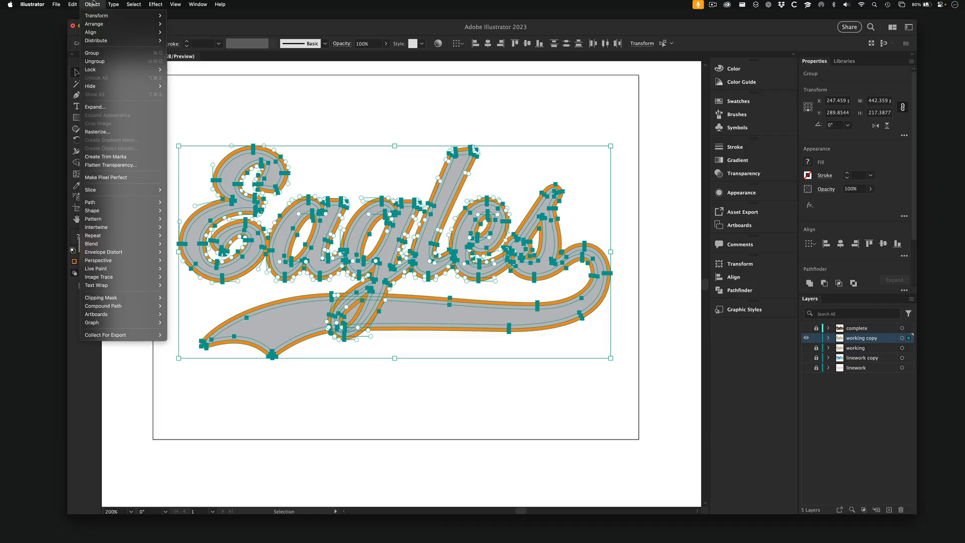
pyautogui.click(551, 132)
# - With Shape Builder, fill the orange outline pieces of the e's end that overlap the s with the current light gray
pyautogui.moveTo(571, 277); pyautogui.dragTo(480, 249)
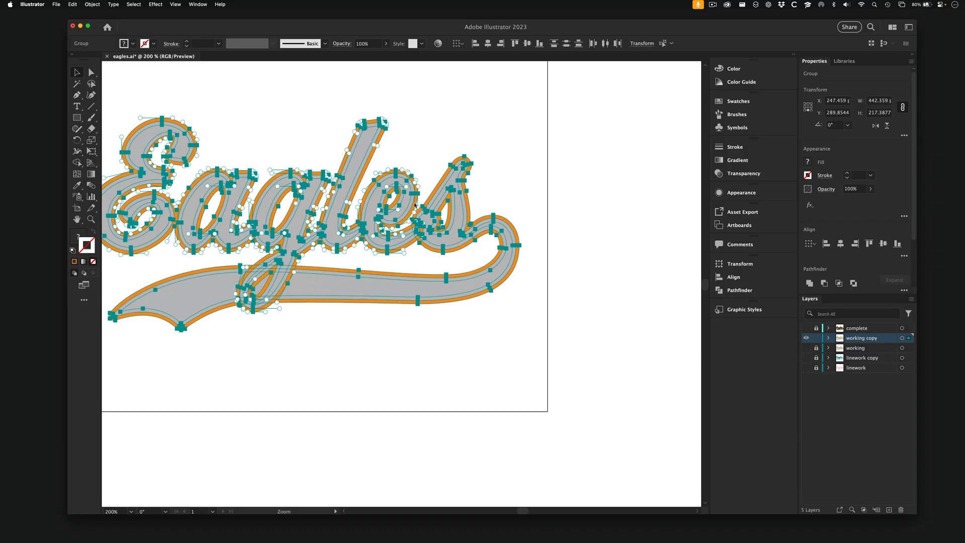
pyautogui.moveTo(404, 220); pyautogui.dragTo(611, 281)
pyautogui.moveTo(481, 243); pyautogui.dragTo(391, 205)
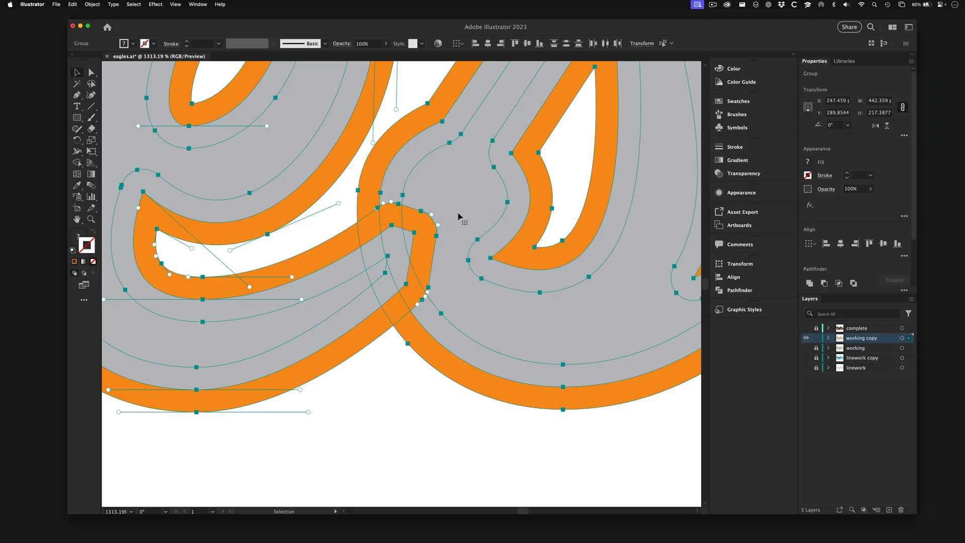
pyautogui.moveTo(395, 231); pyautogui.dragTo(494, 262)
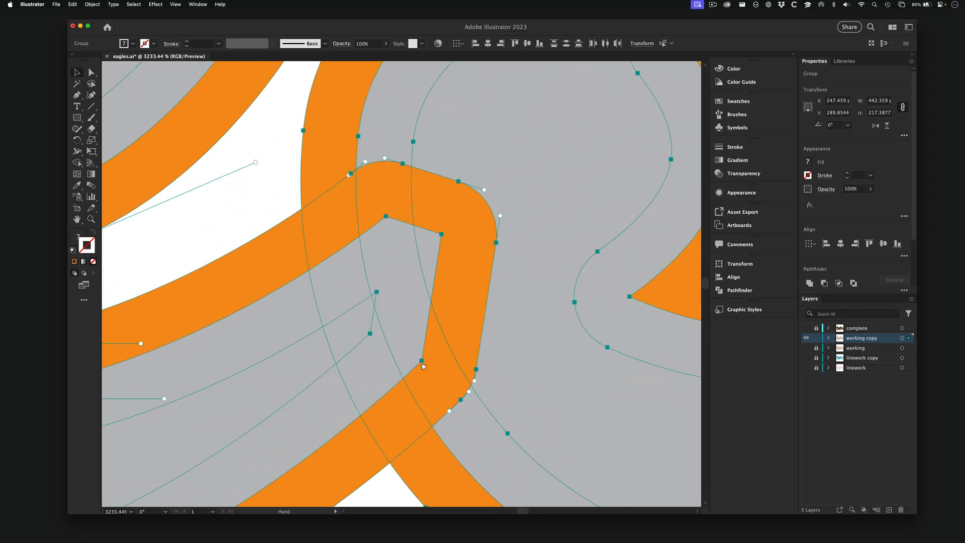
pyautogui.moveTo(389, 285); pyautogui.dragTo(407, 231)
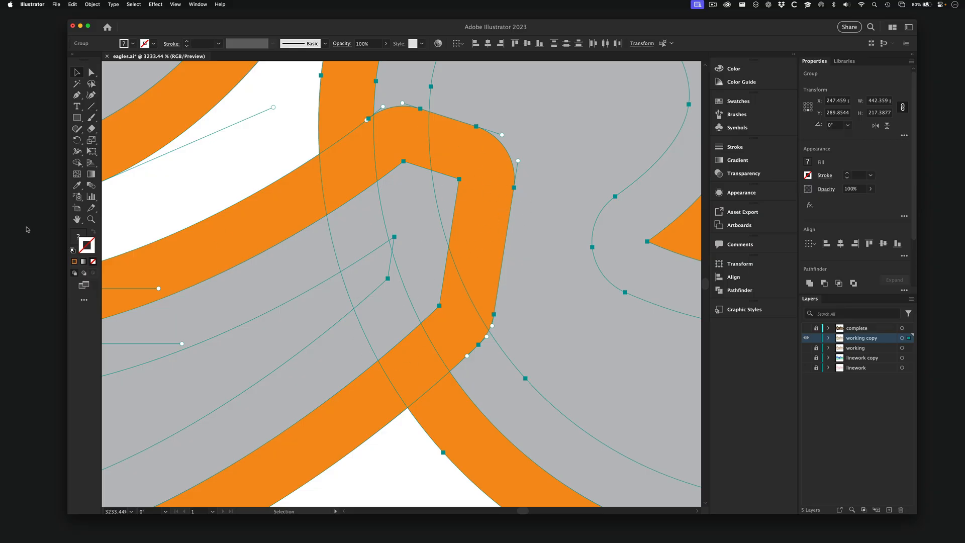
pyautogui.click(77, 164)
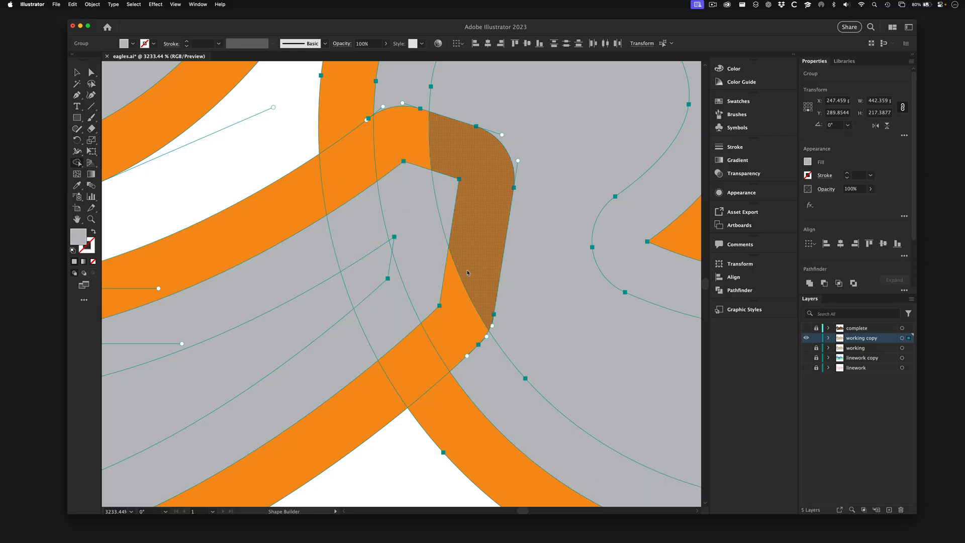
pyautogui.keyDown('alt'); pyautogui.keyDown('super'); pyautogui.click(402, 259); pyautogui.keyUp('super'); pyautogui.keyUp('alt')
pyautogui.keyDown('alt'); pyautogui.keyDown('super'); pyautogui.click(396, 265); pyautogui.keyUp('super'); pyautogui.keyUp('alt')
pyautogui.keyDown('alt'); pyautogui.keyDown('super'); pyautogui.click(405, 284); pyautogui.keyUp('super'); pyautogui.keyUp('alt')
pyautogui.keyDown('alt'); pyautogui.keyDown('super'); pyautogui.click(397, 337); pyautogui.keyUp('super'); pyautogui.keyUp('alt')
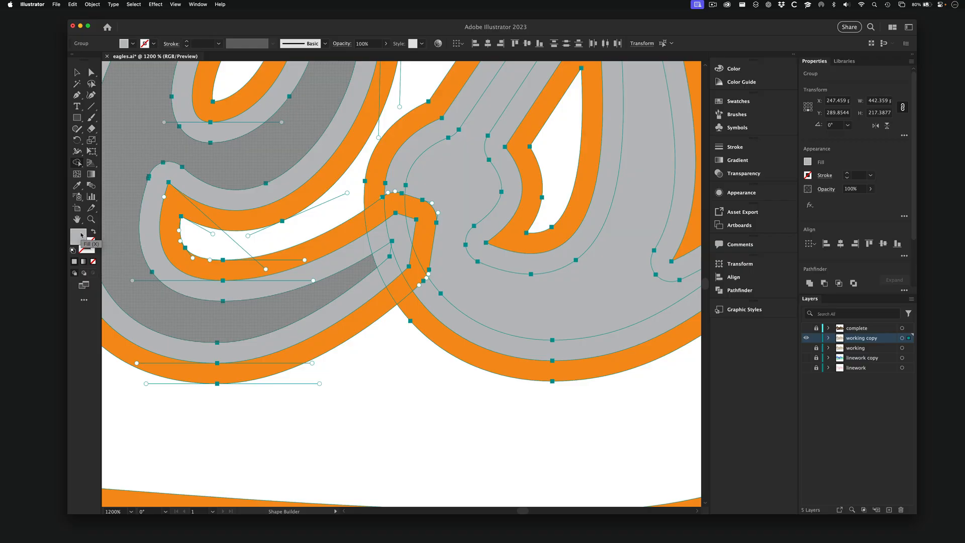
pyautogui.click(396, 206)
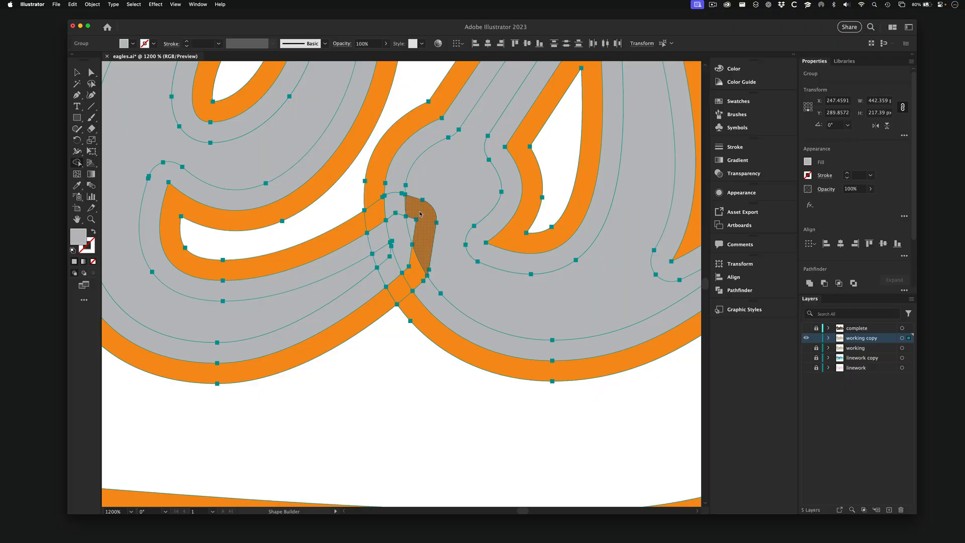
pyautogui.click(420, 214)
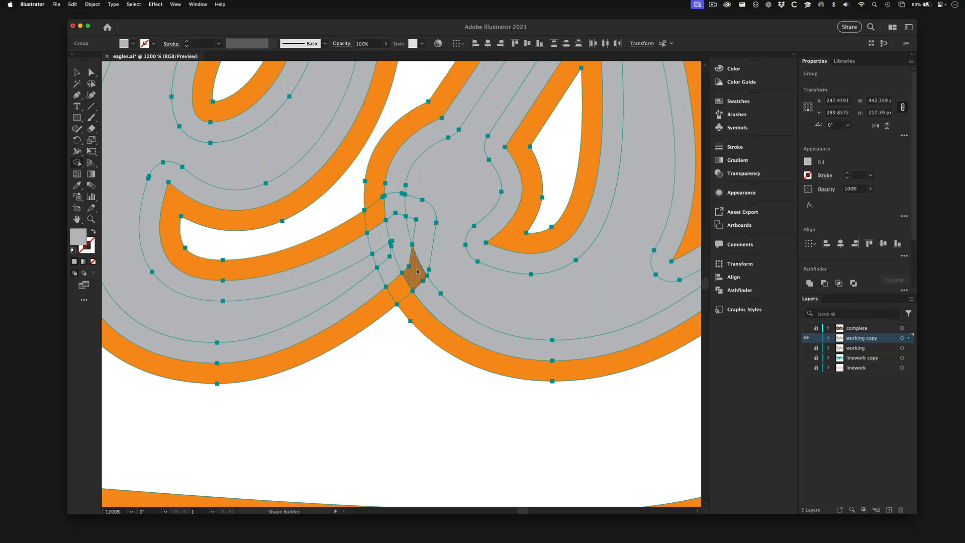
pyautogui.click(417, 271)
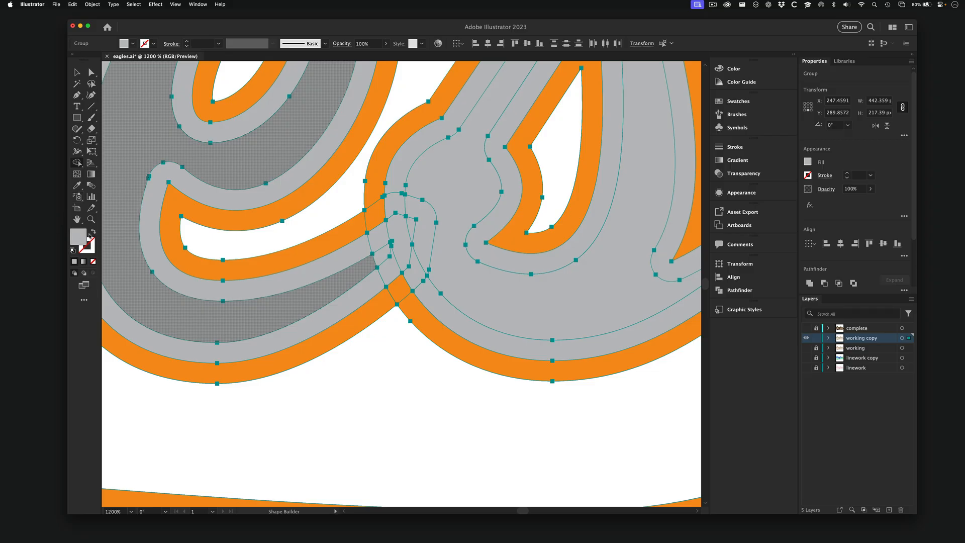
# - Set the fill to the orange swatch and recolor the gray gaps in the s outline where it crosses the e with Shape Builder
pyautogui.click(733, 103)
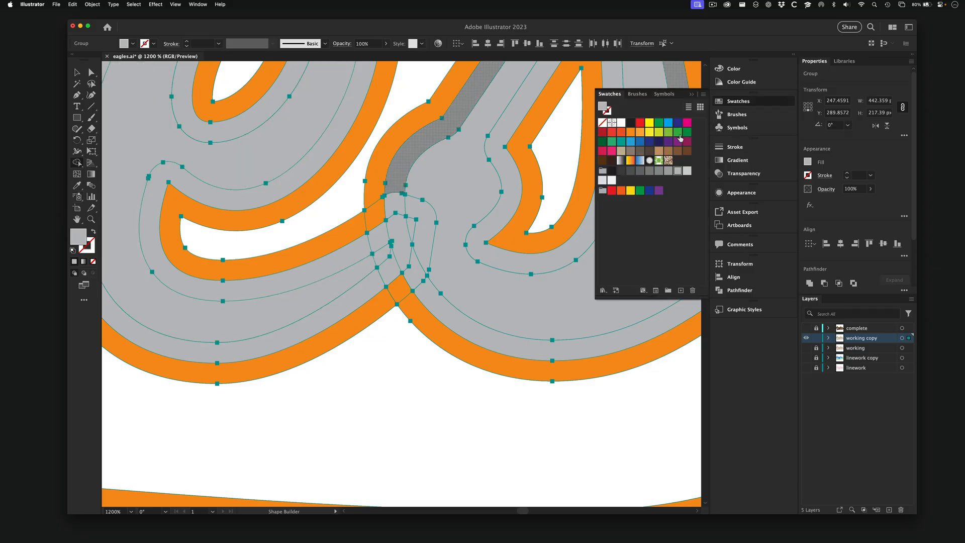
pyautogui.click(630, 133)
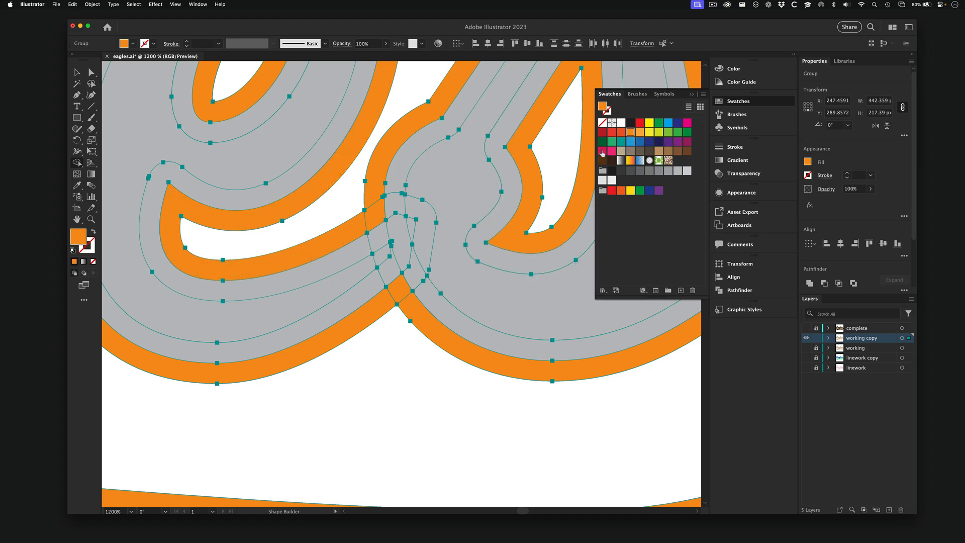
pyautogui.click(630, 132)
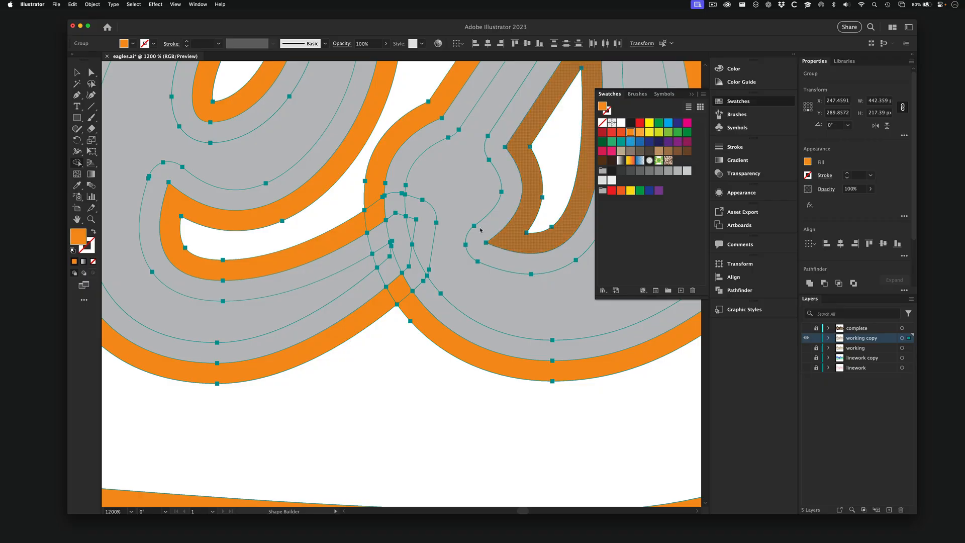
pyautogui.scroll(5, 391, 259)
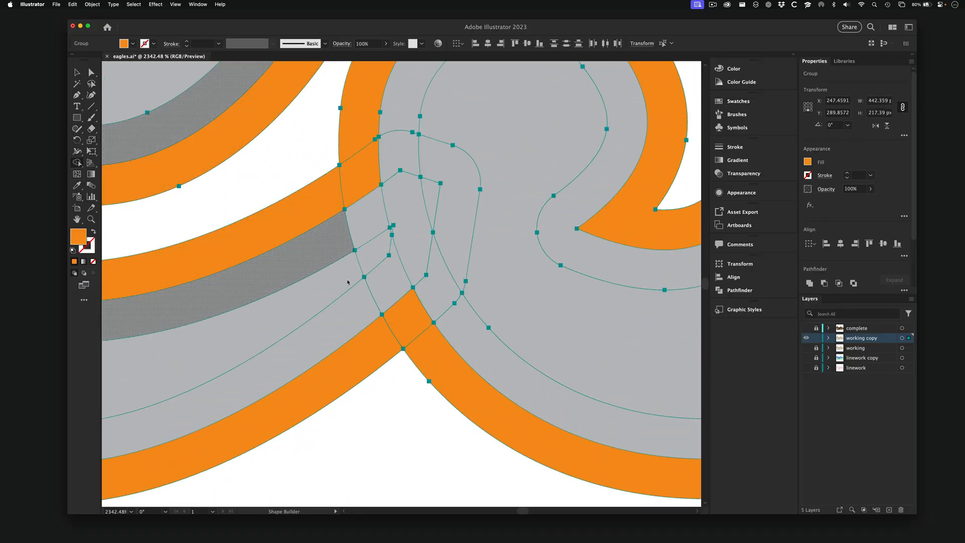
pyautogui.click(372, 208)
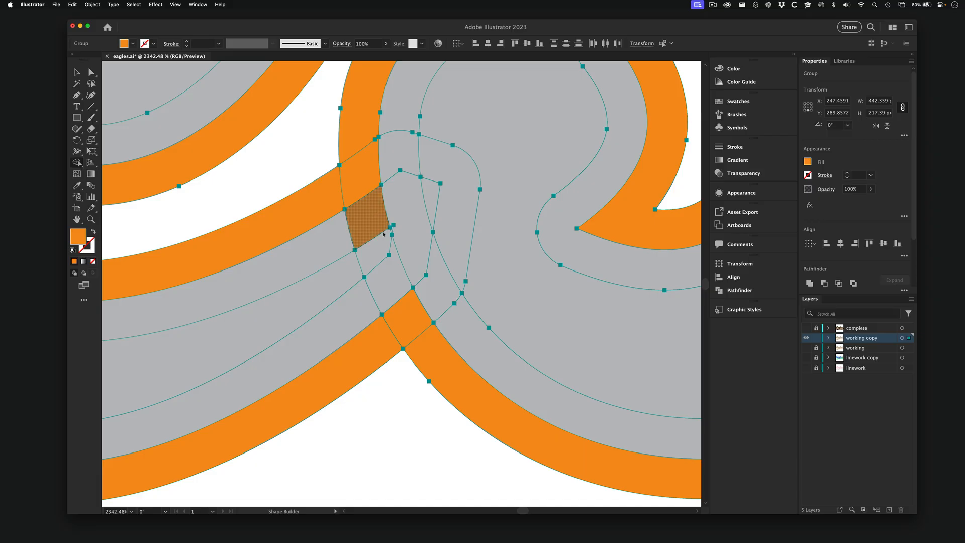
pyautogui.click(376, 252)
pyautogui.click(391, 286)
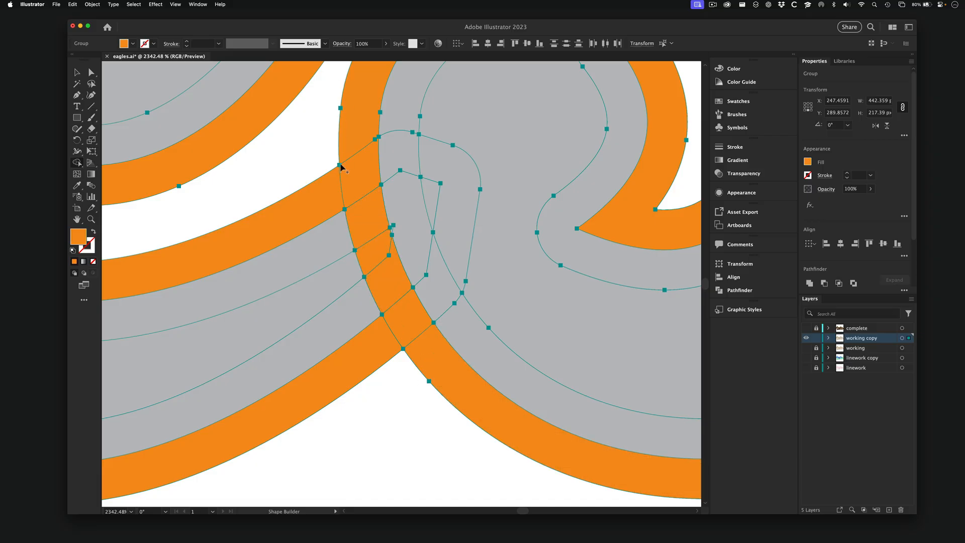
# - Deselect the artwork and examine the e–s overlap in the context of the whole wordmark
pyautogui.keyDown('alt'); pyautogui.keyDown('super'); pyautogui.click(462, 279); pyautogui.keyUp('super'); pyautogui.keyUp('alt')
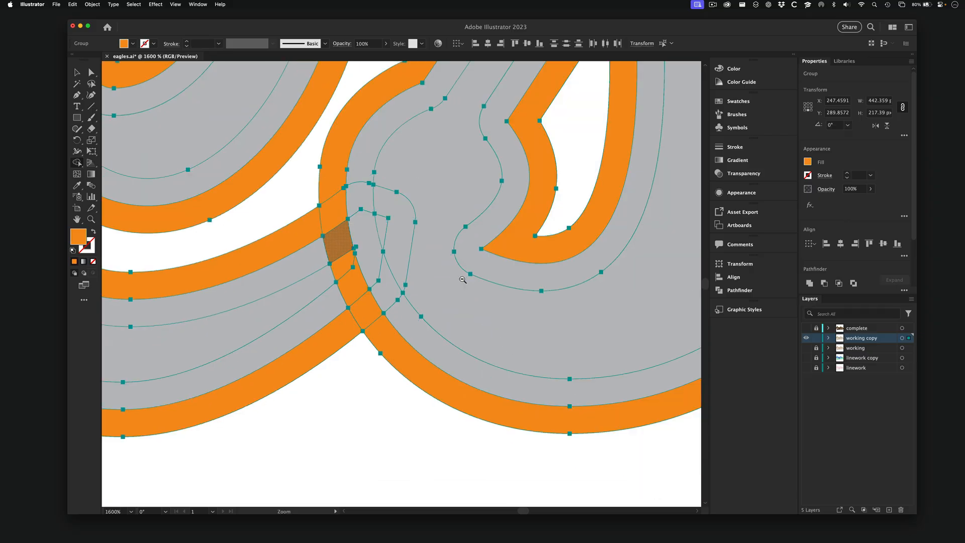
pyautogui.keyDown('alt'); pyautogui.keyDown('super'); pyautogui.click(462, 279); pyautogui.keyUp('super'); pyautogui.keyUp('alt')
pyautogui.keyDown('alt'); pyautogui.keyDown('super'); pyautogui.click(462, 279); pyautogui.keyUp('super'); pyautogui.keyUp('alt')
pyautogui.keyDown('alt'); pyautogui.keyDown('super'); pyautogui.click(463, 280); pyautogui.keyUp('super'); pyautogui.keyUp('alt')
pyautogui.keyDown('alt'); pyautogui.keyDown('super'); pyautogui.click(463, 280); pyautogui.keyUp('super'); pyautogui.keyUp('alt')
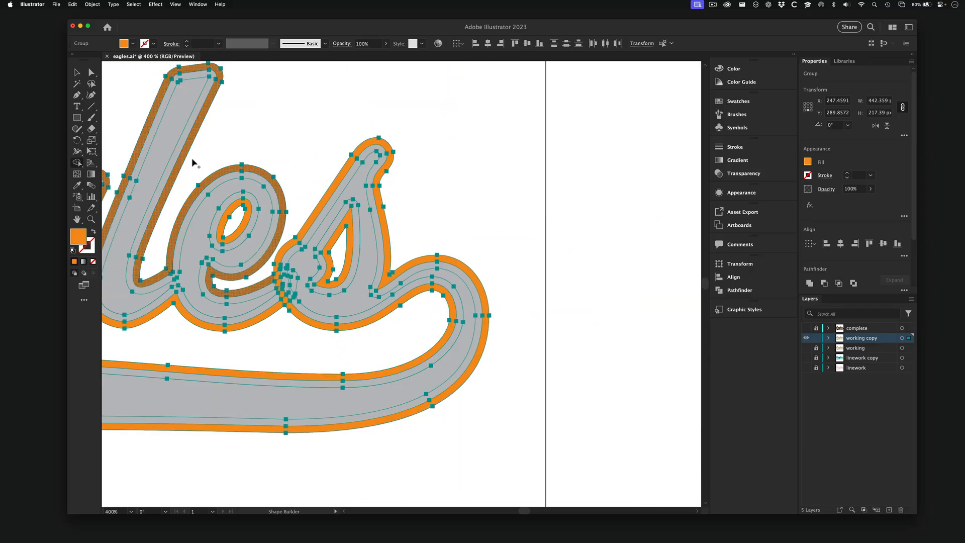
pyautogui.click(79, 73)
pyautogui.click(496, 211)
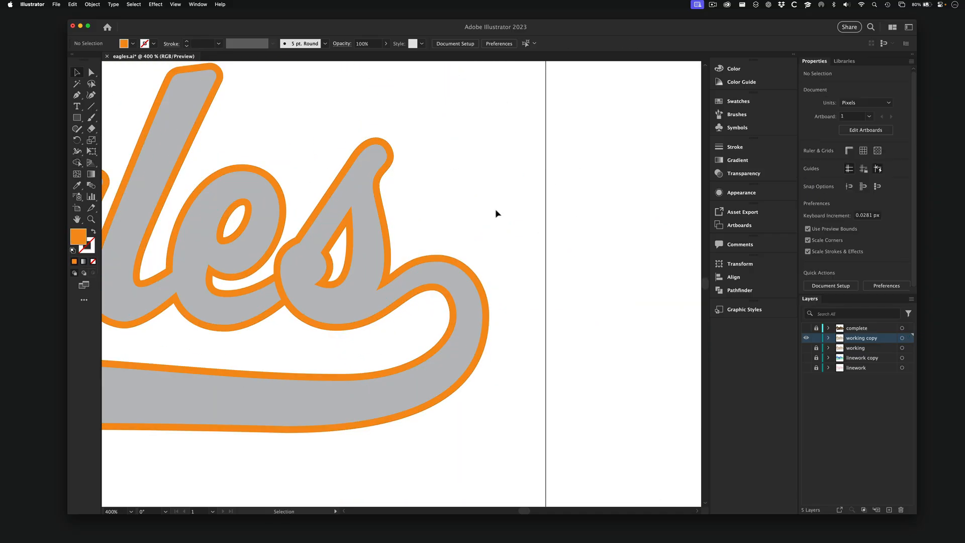
pyautogui.keyDown('alt'); pyautogui.keyDown('super'); pyautogui.click(249, 337); pyautogui.keyUp('super'); pyautogui.keyUp('alt')
pyautogui.keyDown('alt'); pyautogui.keyDown('super'); pyautogui.click(320, 293); pyautogui.keyUp('super'); pyautogui.keyUp('alt')
pyautogui.keyDown('alt'); pyautogui.keyDown('super'); pyautogui.click(323, 290); pyautogui.keyUp('super'); pyautogui.keyUp('alt')
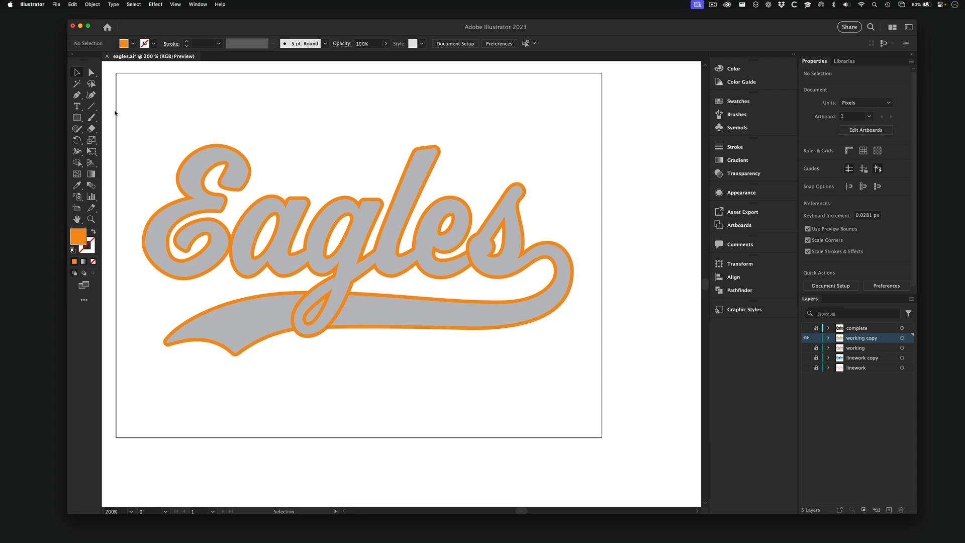
# - Reselect all letter and swash shapes and return to the e–s junction
pyautogui.moveTo(127, 94); pyautogui.dragTo(605, 411)
pyautogui.press('super+space')
pyautogui.moveTo(470, 249); pyautogui.dragTo(698, 365)
pyautogui.moveTo(476, 320); pyautogui.dragTo(491, 321)
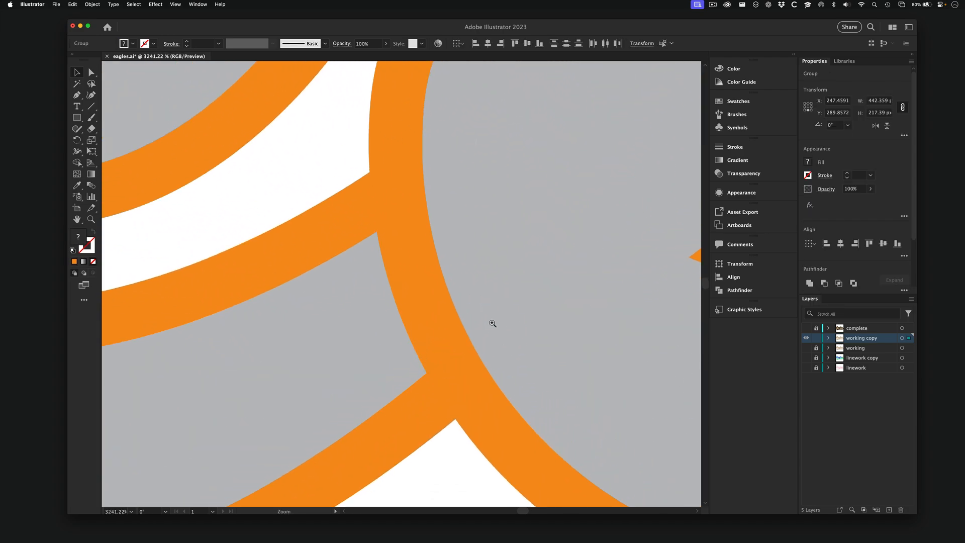
pyautogui.keyDown('alt'); pyautogui.keyDown('super'); pyautogui.click(447, 317); pyautogui.keyUp('super'); pyautogui.keyUp('alt')
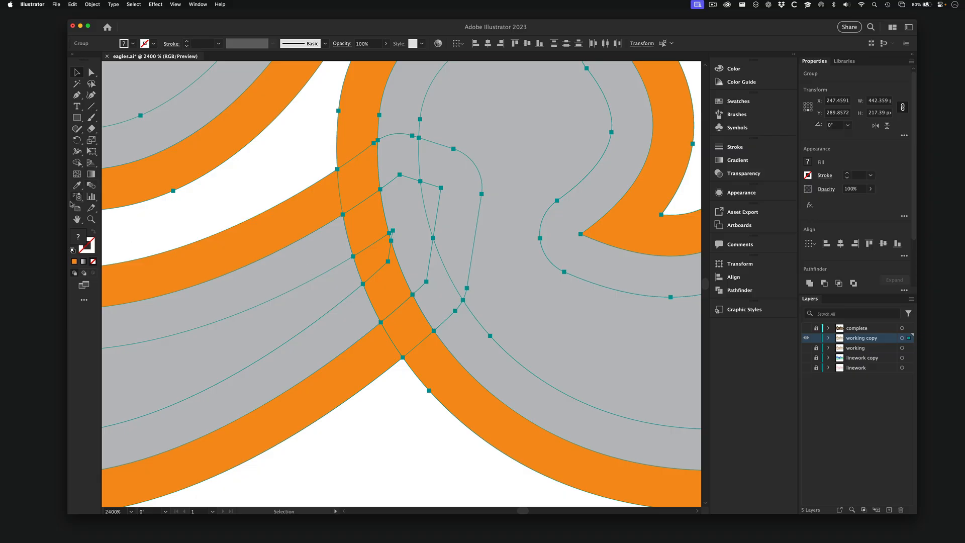
# - Try to sample the letter gray with the Eyedropper while all shapes are selected, and undo the recoloring
pyautogui.click(77, 186)
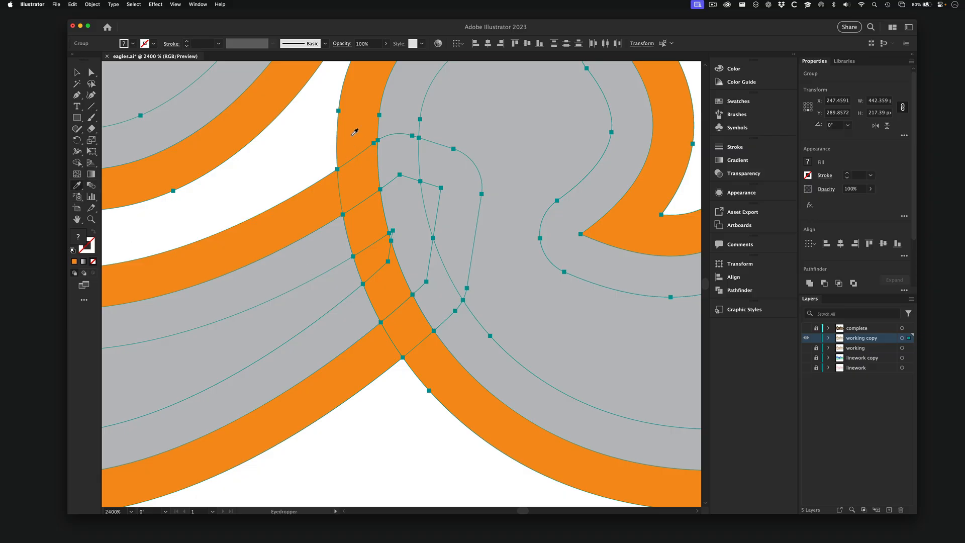
pyautogui.click(401, 107)
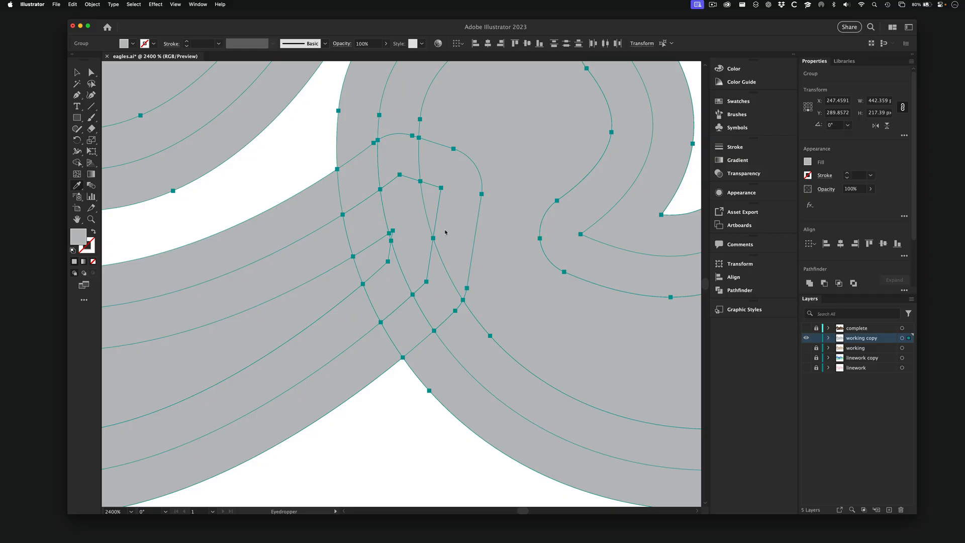
pyautogui.click(73, 4)
pyautogui.click(88, 16)
# - Set the Shape Builder fill to the gray C=0 M=0 Y=0 K=30 swatch and fill the orange pieces of the s outline crossing the e
pyautogui.click(77, 163)
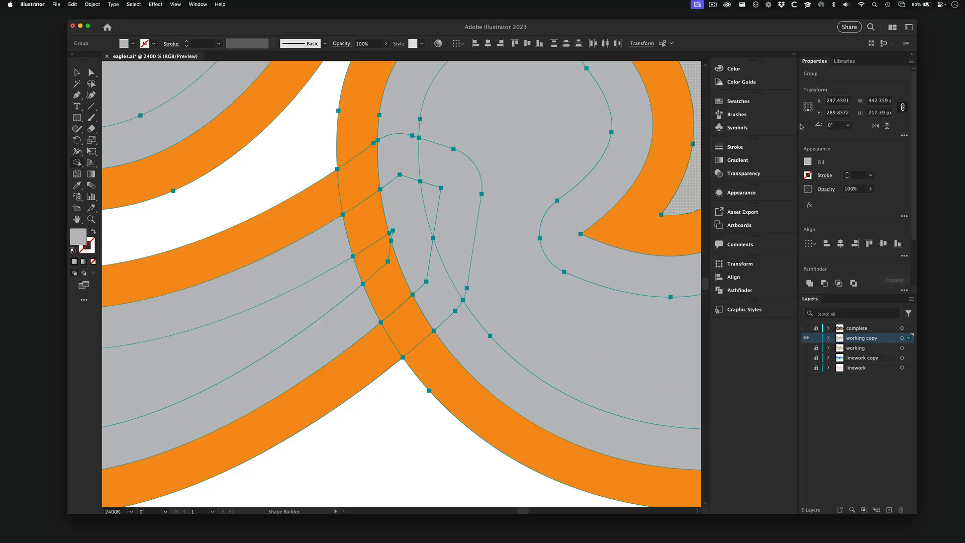
pyautogui.click(726, 104)
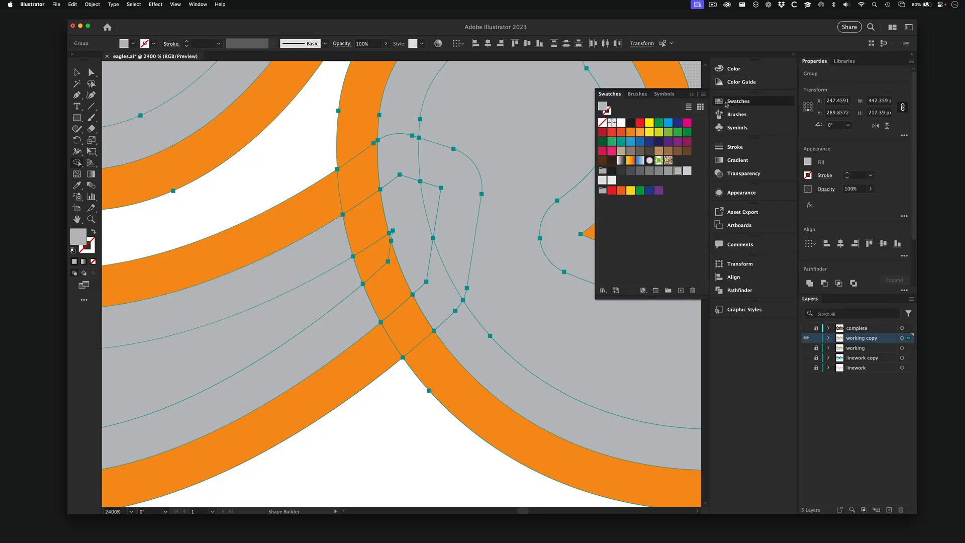
pyautogui.click(677, 171)
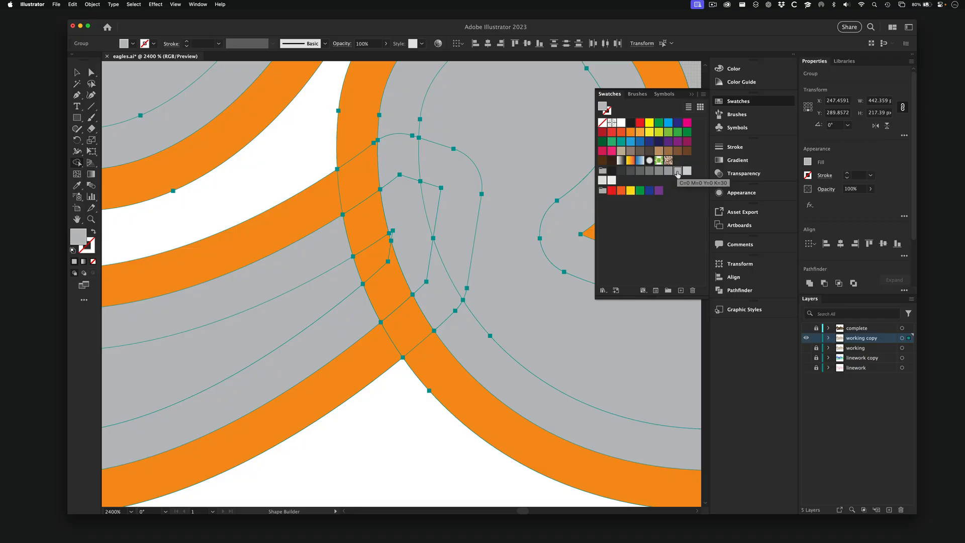
pyautogui.click(375, 226)
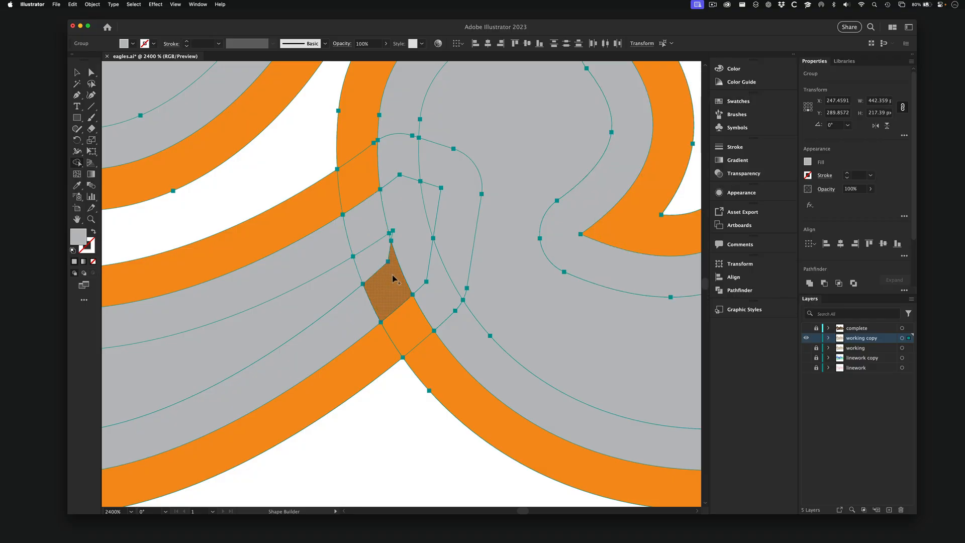
pyautogui.click(381, 271)
# - Merge the tiny sliver into the s interior, and combine the adjoining gray pieces of the s outline strip into one shape with Shape Builder
pyautogui.scroll(5, 367, 251)
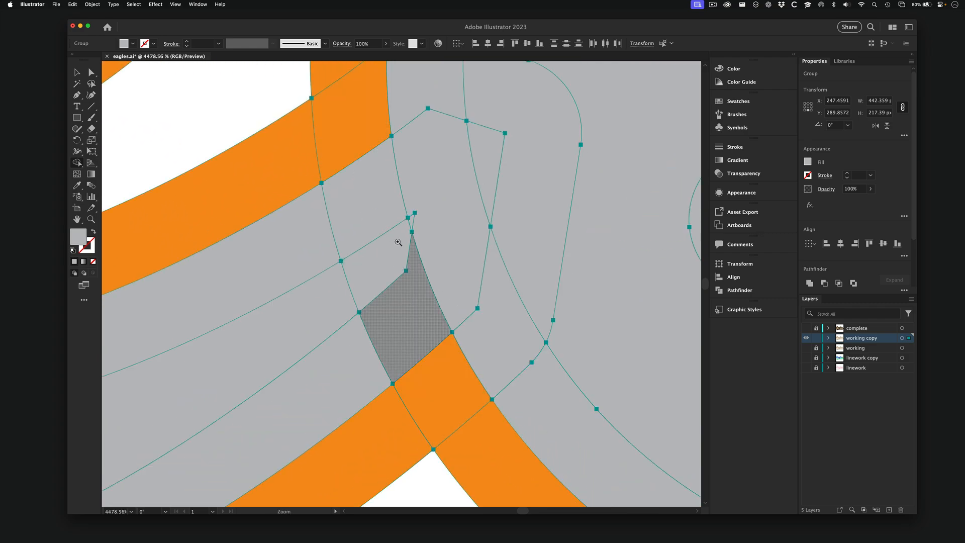
pyautogui.scroll(5, 397, 241)
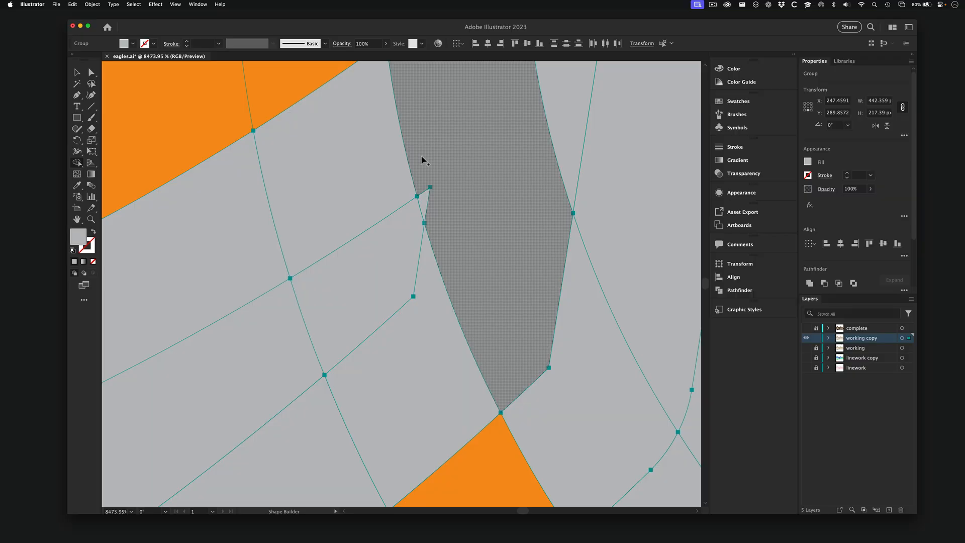
pyautogui.moveTo(421, 159); pyautogui.dragTo(448, 261)
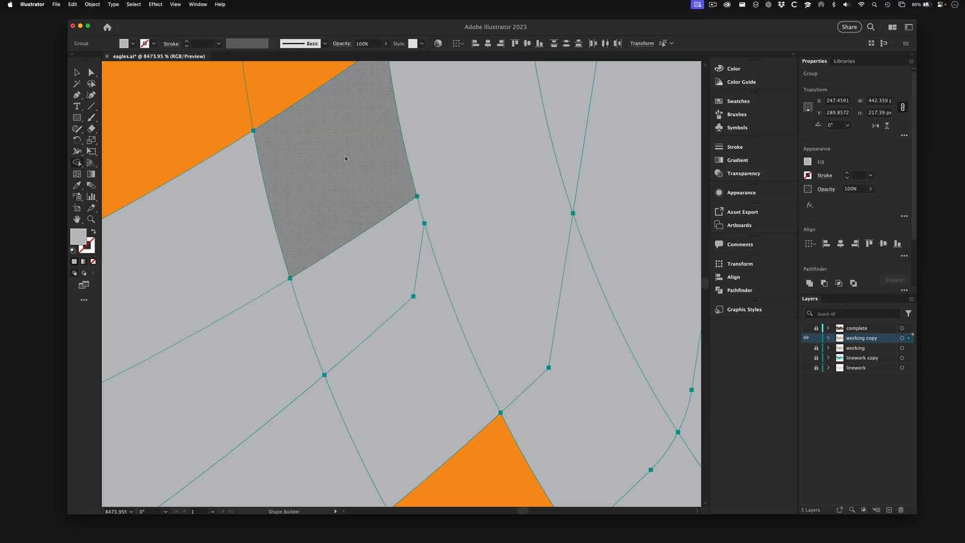
pyautogui.moveTo(345, 160); pyautogui.dragTo(420, 383)
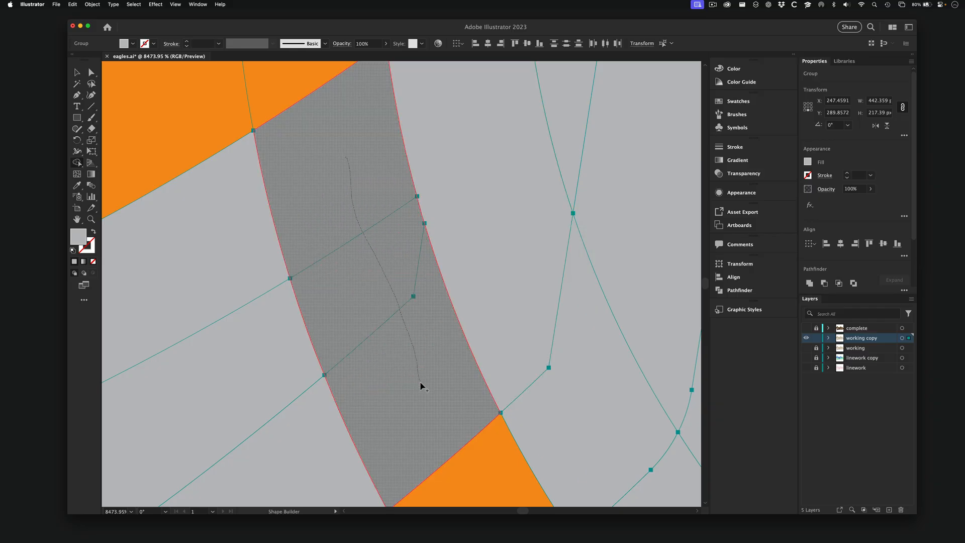
# - Deselect all shapes and examine the whole Eagles wordmark on the artboard
pyautogui.keyDown('alt'); pyautogui.keyDown('super'); pyautogui.click(427, 332); pyautogui.keyUp('super'); pyautogui.keyUp('alt')
pyautogui.keyDown('alt'); pyautogui.keyDown('super'); pyautogui.click(426, 331); pyautogui.keyUp('super'); pyautogui.keyUp('alt')
pyautogui.keyDown('alt'); pyautogui.keyDown('super'); pyautogui.click(426, 331); pyautogui.keyUp('super'); pyautogui.keyUp('alt')
pyautogui.keyDown('alt'); pyautogui.keyDown('super'); pyautogui.click(426, 331); pyautogui.keyUp('super'); pyautogui.keyUp('alt')
pyautogui.keyDown('alt'); pyautogui.keyDown('super'); pyautogui.click(427, 331); pyautogui.keyUp('super'); pyautogui.keyUp('alt')
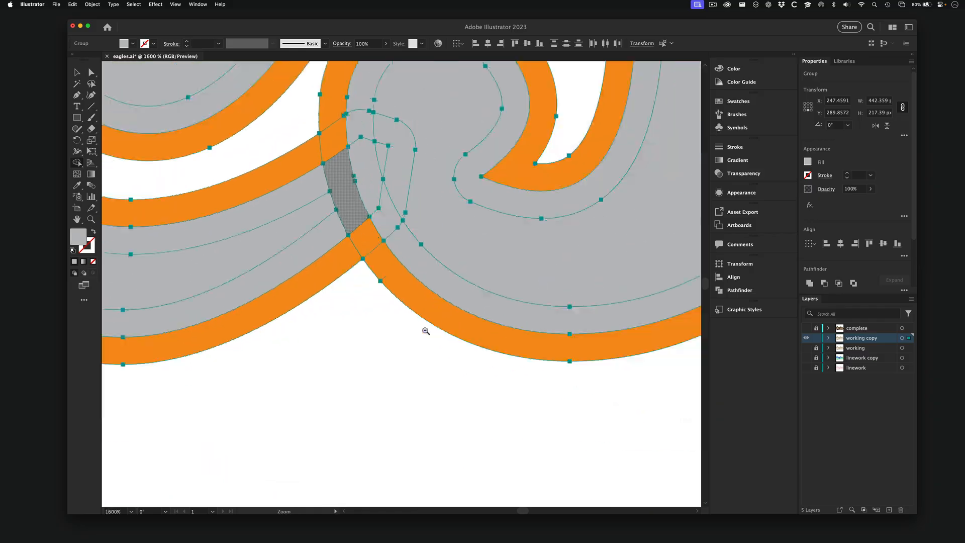
pyautogui.keyDown('alt'); pyautogui.keyDown('super'); pyautogui.click(426, 331); pyautogui.keyUp('super'); pyautogui.keyUp('alt')
pyautogui.moveTo(333, 89); pyautogui.dragTo(335, 191)
pyautogui.keyDown('alt'); pyautogui.keyDown('super'); pyautogui.click(353, 173); pyautogui.keyUp('super'); pyautogui.keyUp('alt')
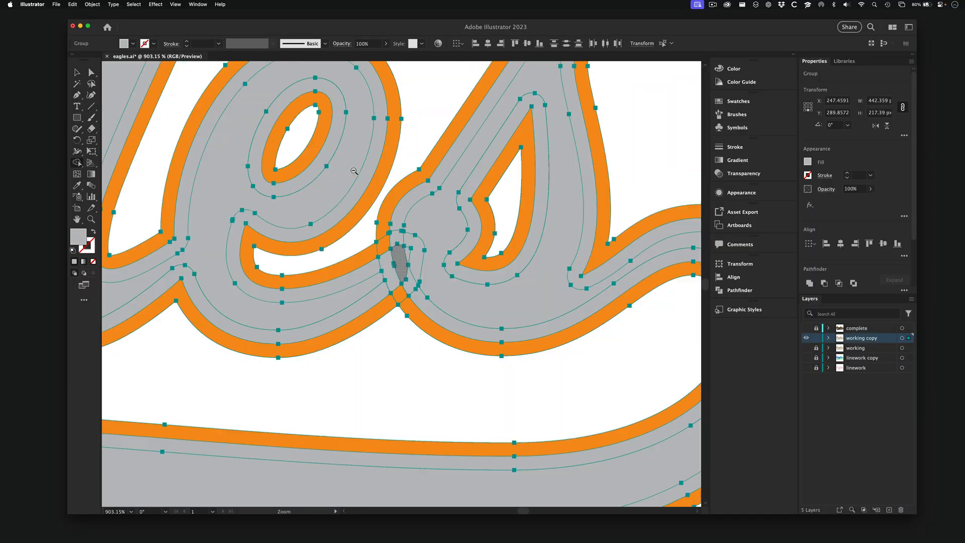
pyautogui.keyDown('alt'); pyautogui.keyDown('super'); pyautogui.click(376, 258); pyautogui.keyUp('super'); pyautogui.keyUp('alt')
pyautogui.keyDown('alt'); pyautogui.keyDown('super'); pyautogui.click(376, 257); pyautogui.keyUp('super'); pyautogui.keyUp('alt')
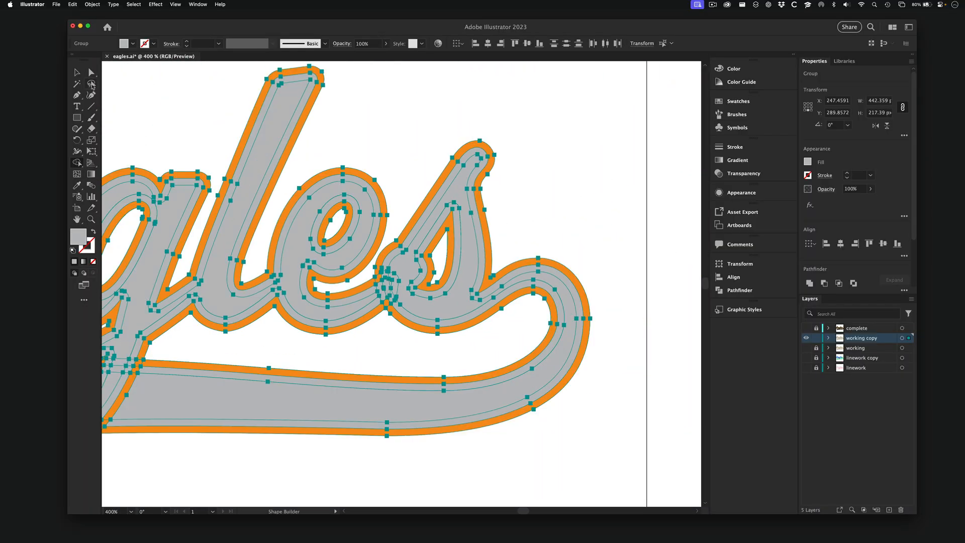
pyautogui.click(77, 73)
pyautogui.click(608, 140)
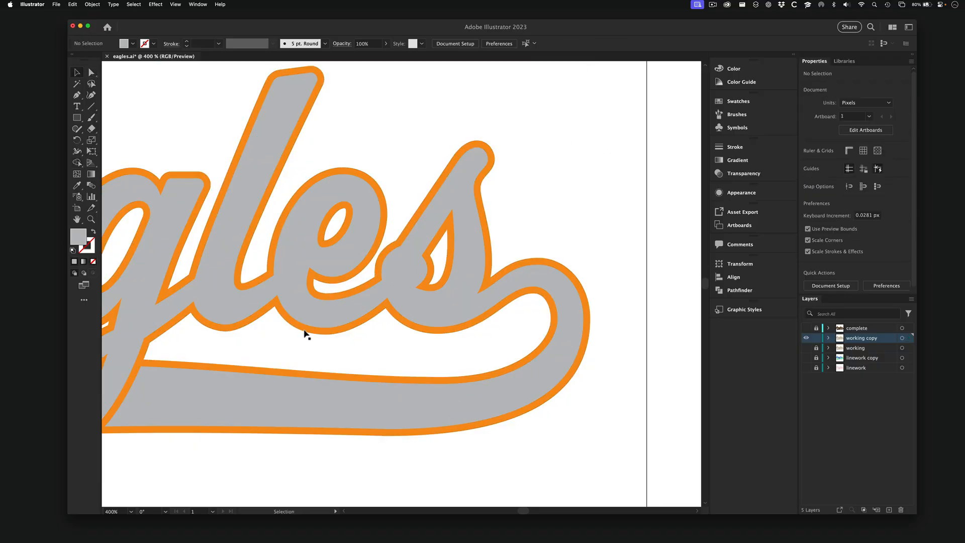
pyautogui.press('super+minus')
pyautogui.press('super+minus')
pyautogui.press('super+minus')
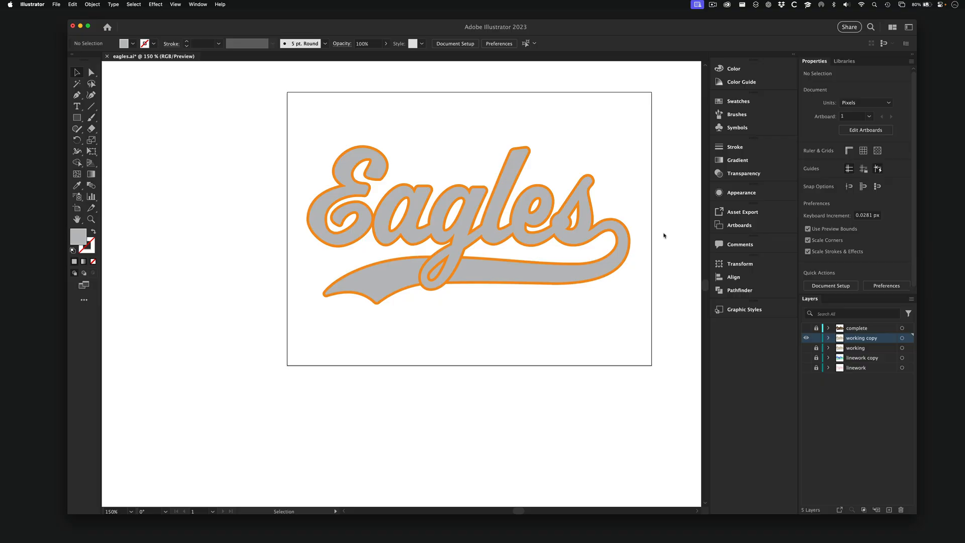
pyautogui.moveTo(647, 234); pyautogui.dragTo(602, 230)
pyautogui.moveTo(443, 171); pyautogui.dragTo(499, 196)
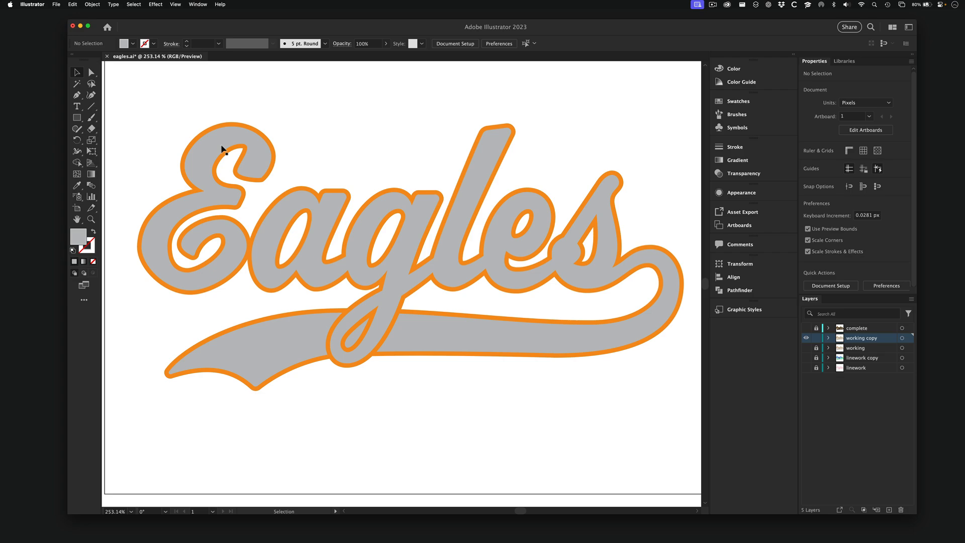
# - Select the gray interior of the letters and every other shape with the same fill color
pyautogui.click(231, 162)
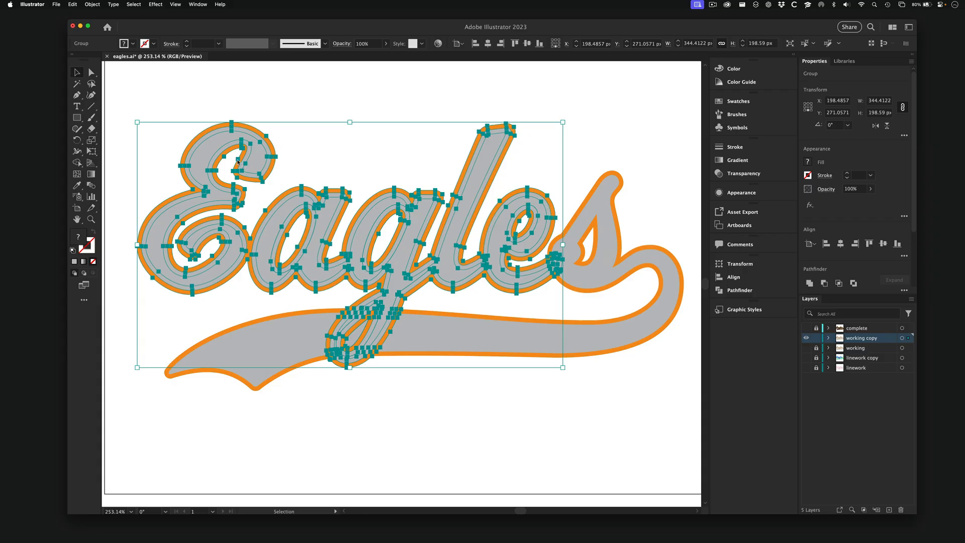
pyautogui.press('a')
pyautogui.click(155, 97)
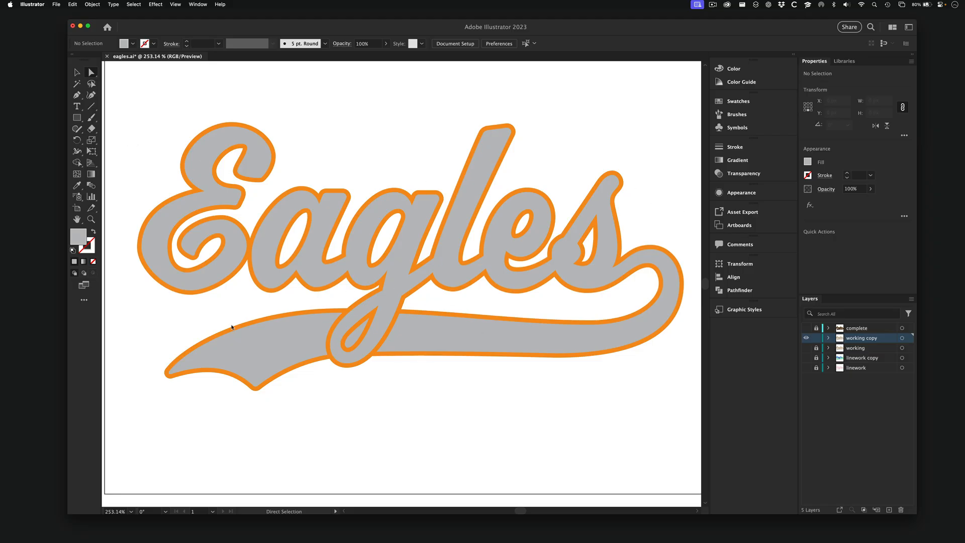
pyautogui.click(219, 142)
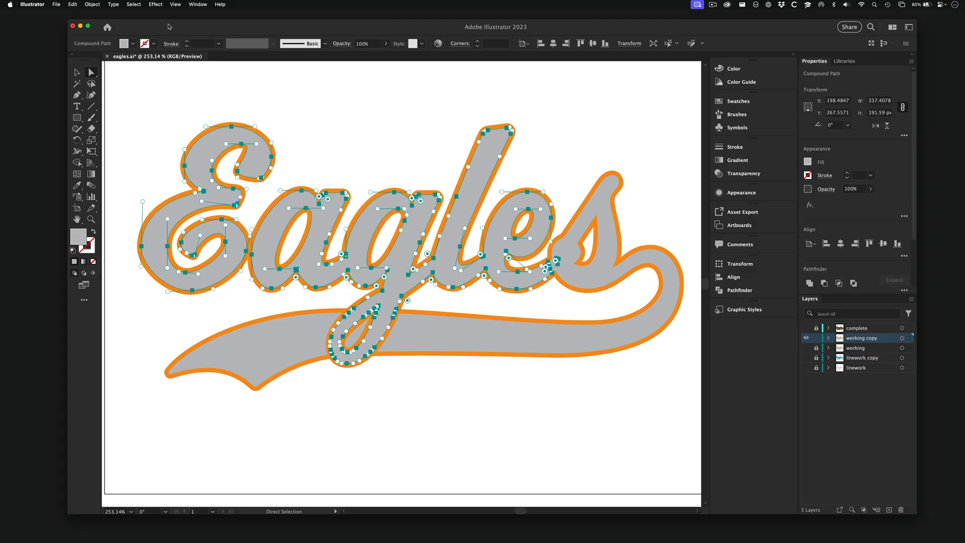
pyautogui.click(133, 5)
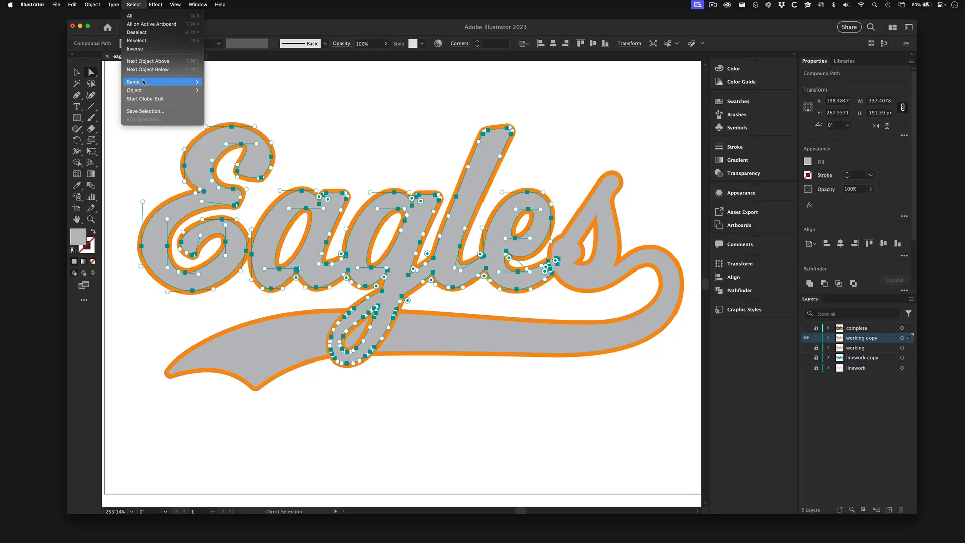
pyautogui.moveTo(145, 83)
pyautogui.click(235, 128)
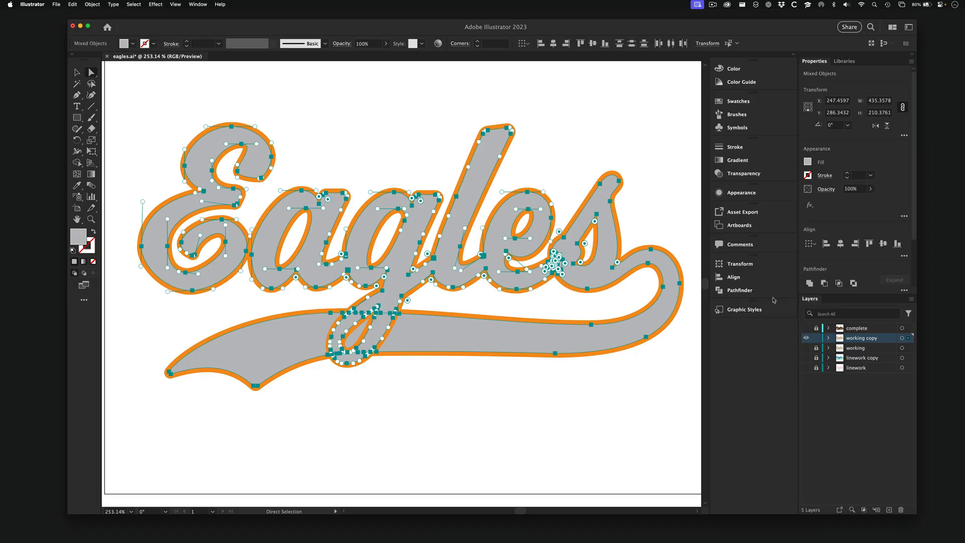
# - Try to merge the selected gray shapes with Pathfinder Unite, and undo the union
pyautogui.click(739, 291)
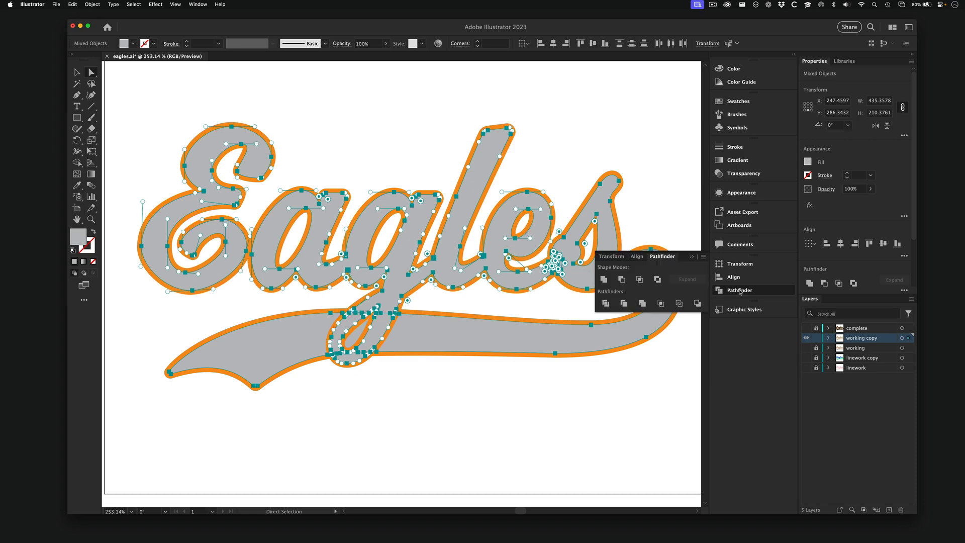
pyautogui.click(603, 280)
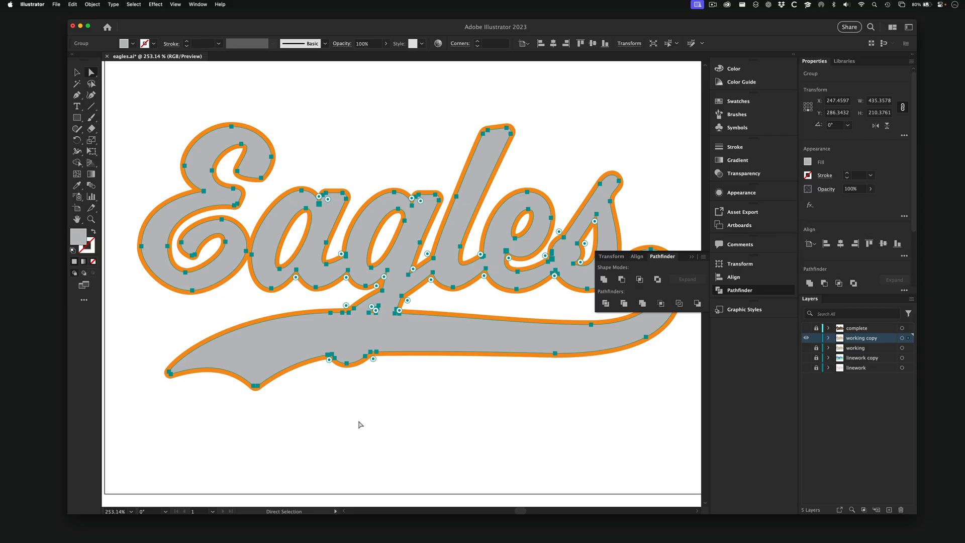
pyautogui.click(72, 4)
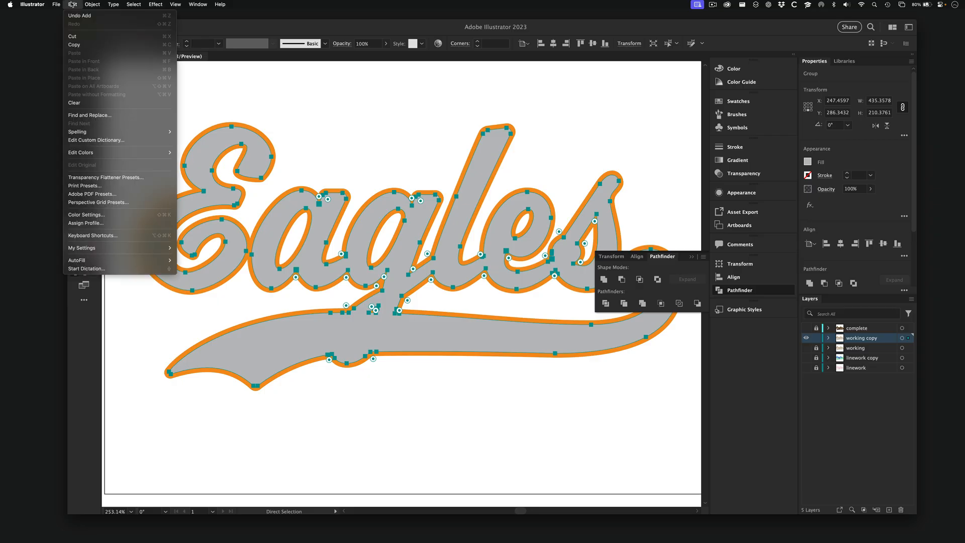
pyautogui.click(79, 15)
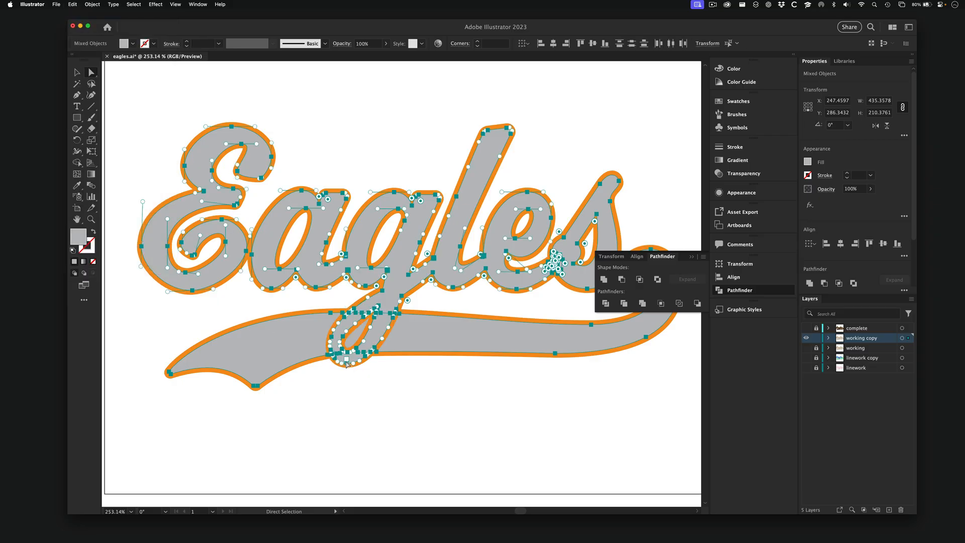
# - Select the orange outline at the g loop and every other shape with the same fill color
pyautogui.moveTo(328, 360); pyautogui.dragTo(504, 376)
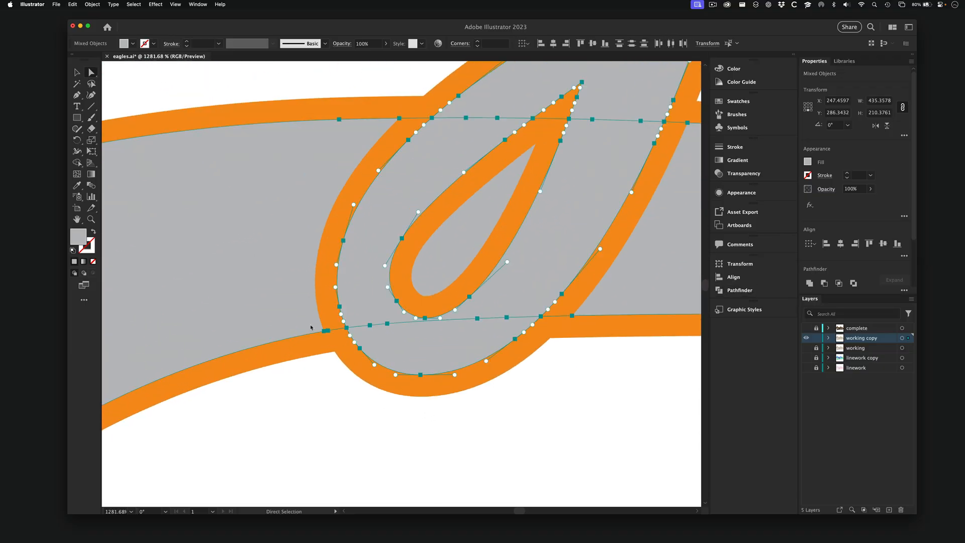
pyautogui.click(328, 274)
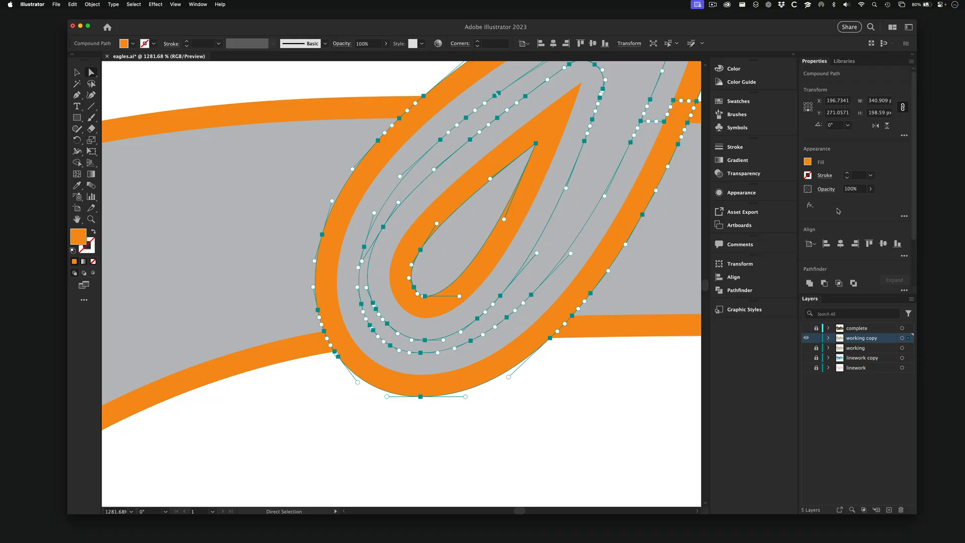
pyautogui.click(132, 4)
pyautogui.moveTo(148, 83)
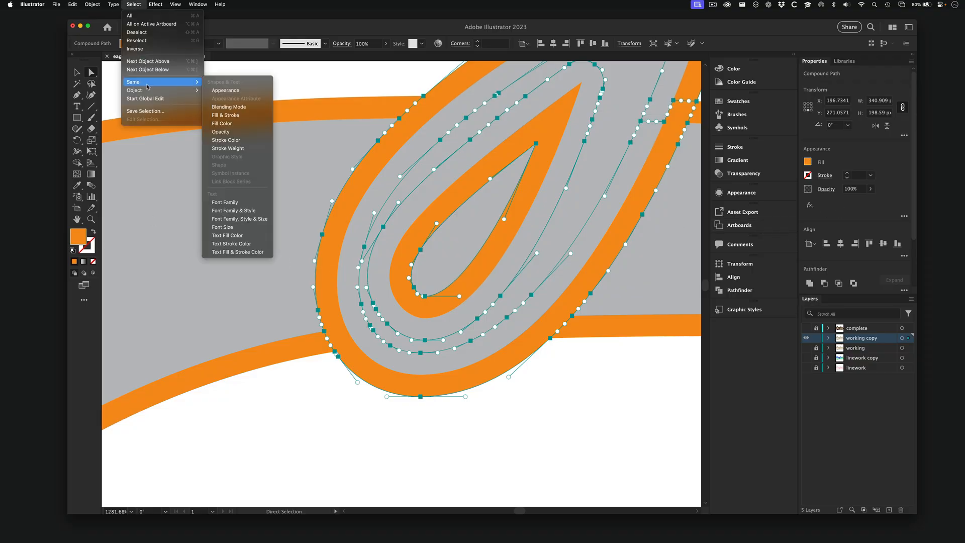
pyautogui.click(234, 124)
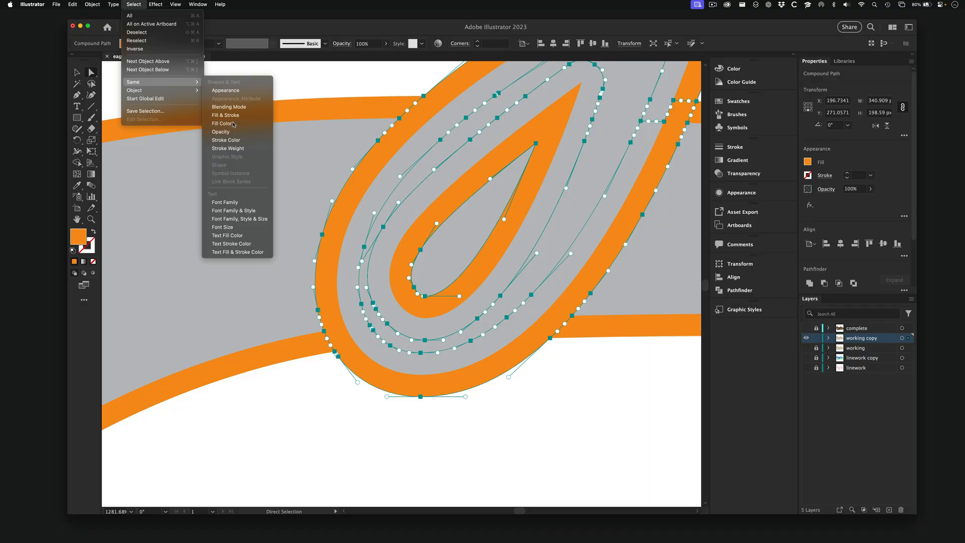
# - Try to merge the selected orange outlines with Pathfinder Unite, undo the union, and clear the selection
pyautogui.keyDown('alt'); pyautogui.keyDown('super'); pyautogui.click(440, 283); pyautogui.keyUp('super'); pyautogui.keyUp('alt')
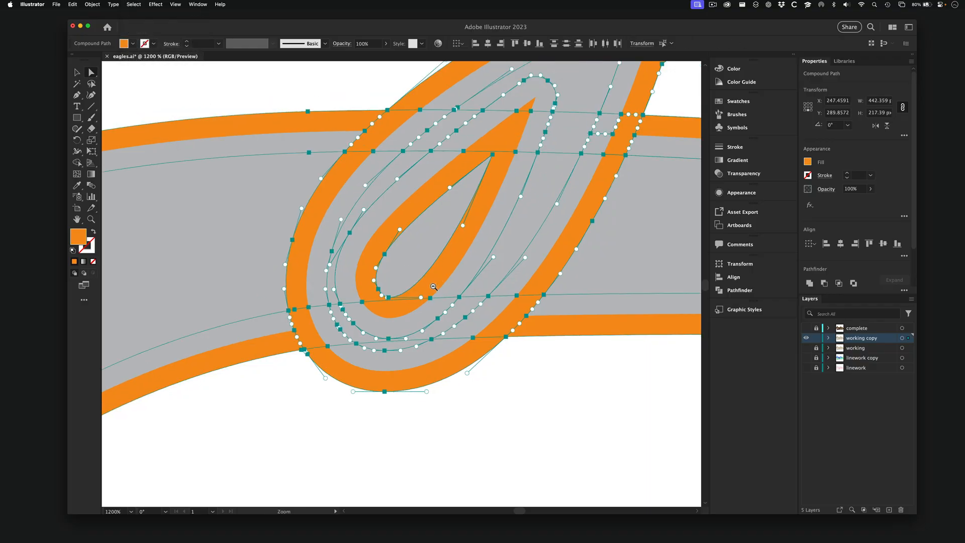
pyautogui.keyDown('alt'); pyautogui.keyDown('super'); pyautogui.click(433, 286); pyautogui.keyUp('super'); pyautogui.keyUp('alt')
pyautogui.keyDown('alt'); pyautogui.keyDown('super'); pyautogui.click(433, 286); pyautogui.keyUp('super'); pyautogui.keyUp('alt')
pyautogui.keyDown('alt'); pyautogui.keyDown('super'); pyautogui.click(433, 287); pyautogui.keyUp('super'); pyautogui.keyUp('alt')
pyautogui.keyDown('alt'); pyautogui.keyDown('super'); pyautogui.click(433, 286); pyautogui.keyUp('super'); pyautogui.keyUp('alt')
pyautogui.keyDown('alt'); pyautogui.keyDown('super'); pyautogui.click(434, 286); pyautogui.keyUp('super'); pyautogui.keyUp('alt')
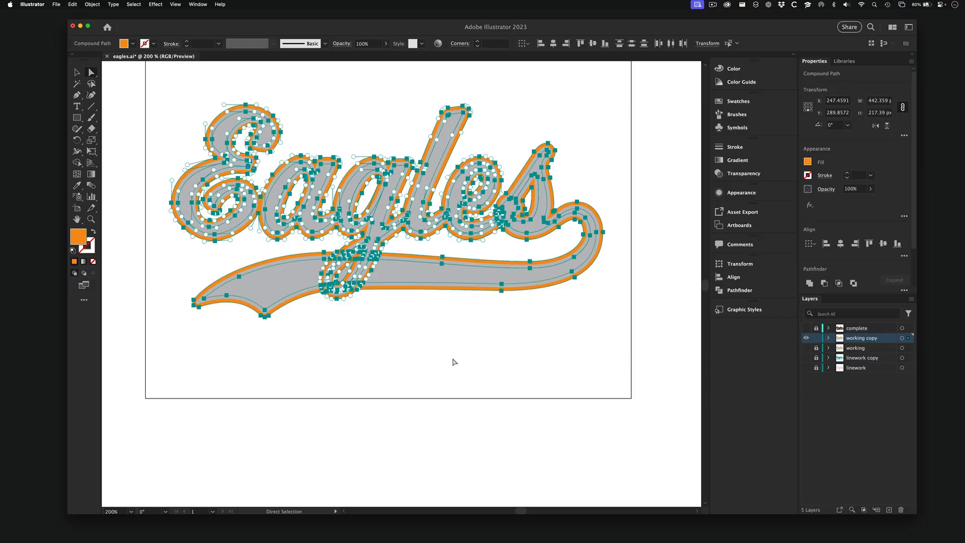
pyautogui.click(809, 283)
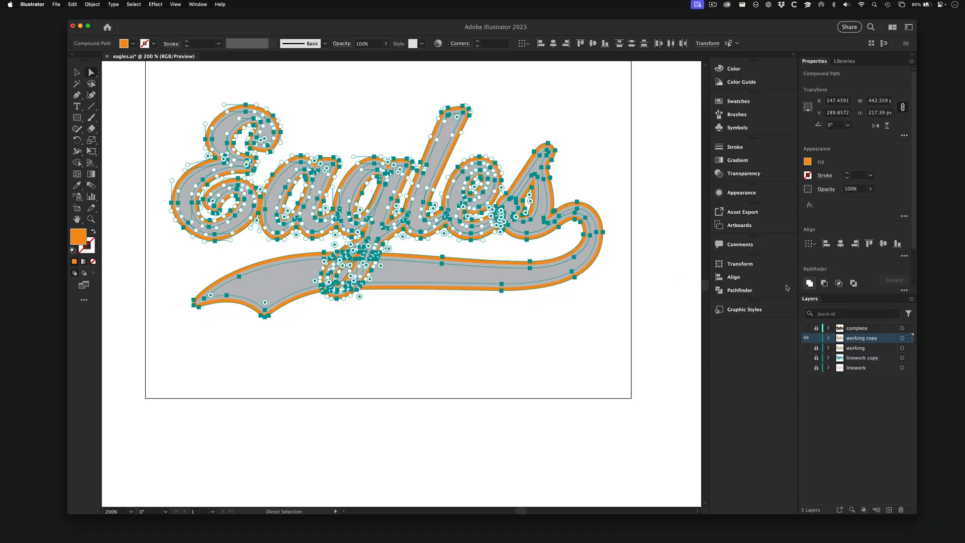
pyautogui.click(364, 333)
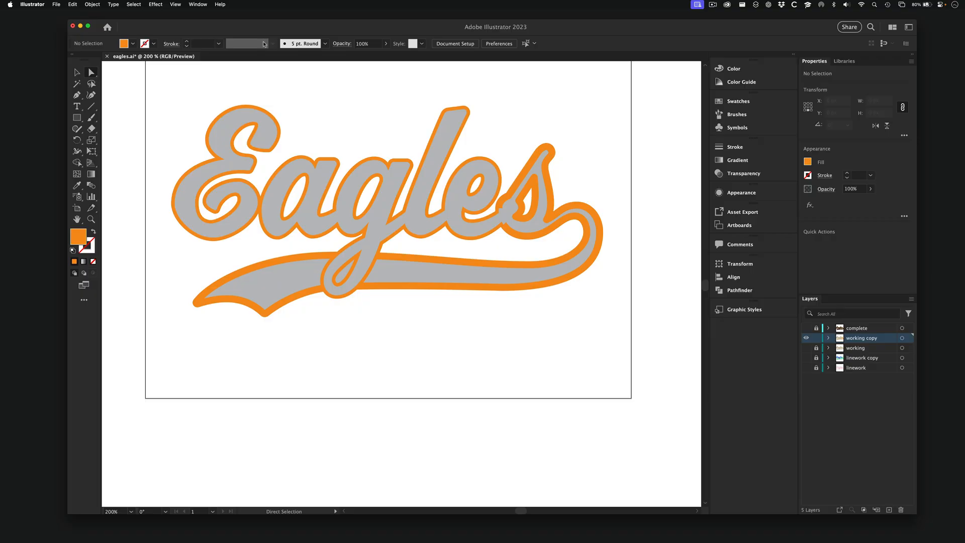
pyautogui.click(71, 4)
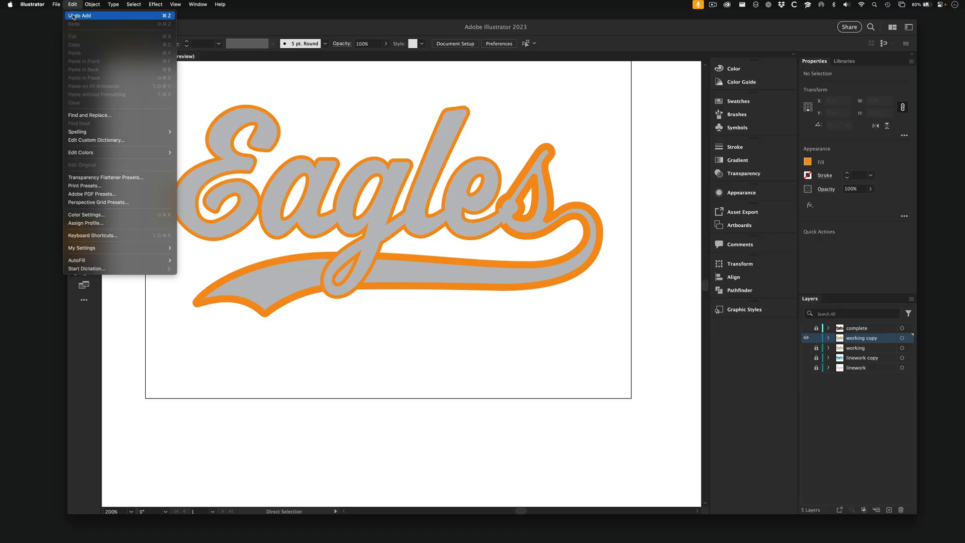
pyautogui.click(73, 15)
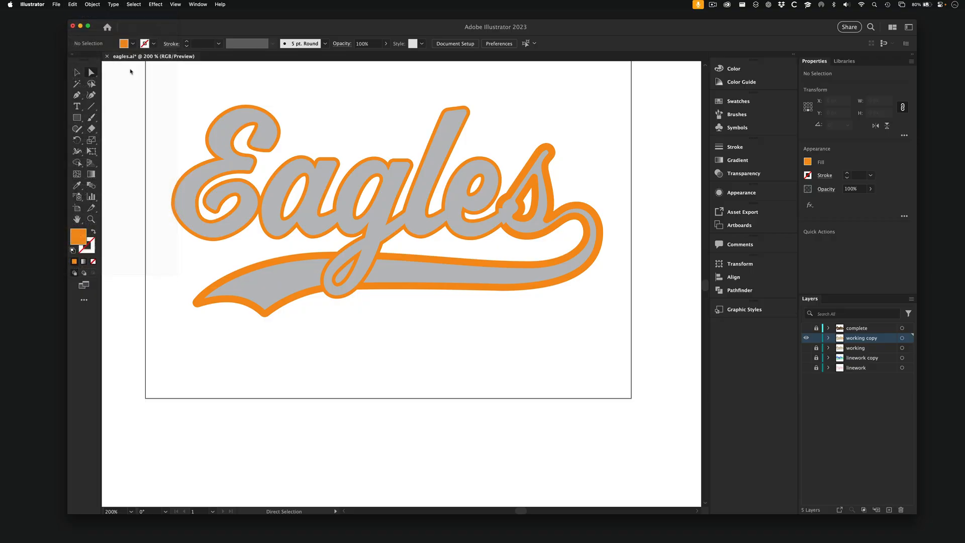
pyautogui.click(386, 99)
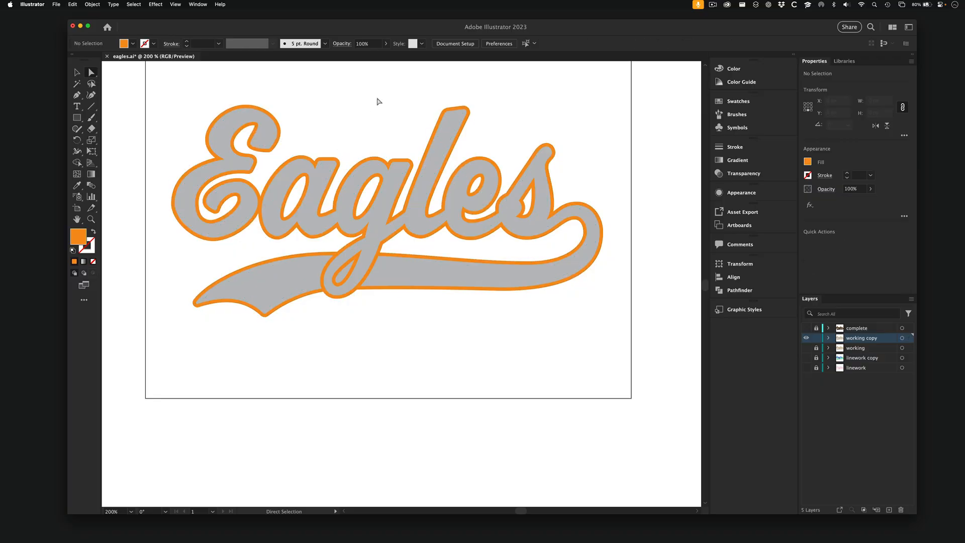
# - Select all letter and swash shapes of the wordmark with the Selection tool
pyautogui.click(78, 73)
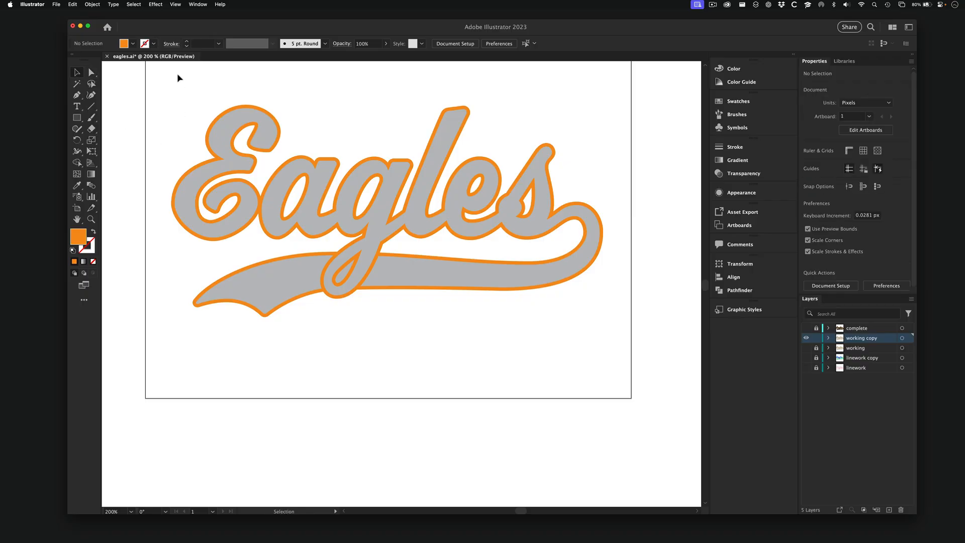
pyautogui.moveTo(155, 78); pyautogui.dragTo(623, 358)
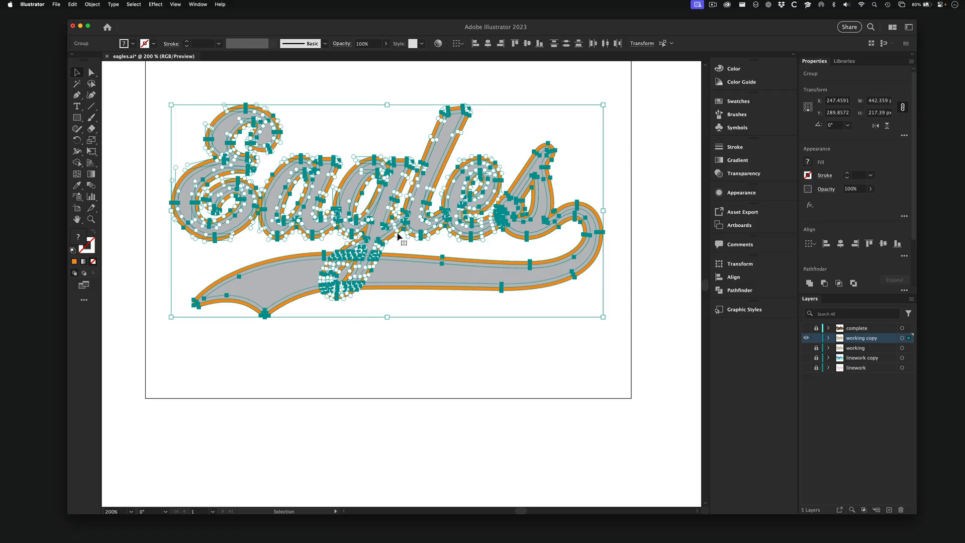
pyautogui.press('z')
pyautogui.moveTo(375, 215); pyautogui.dragTo(433, 283)
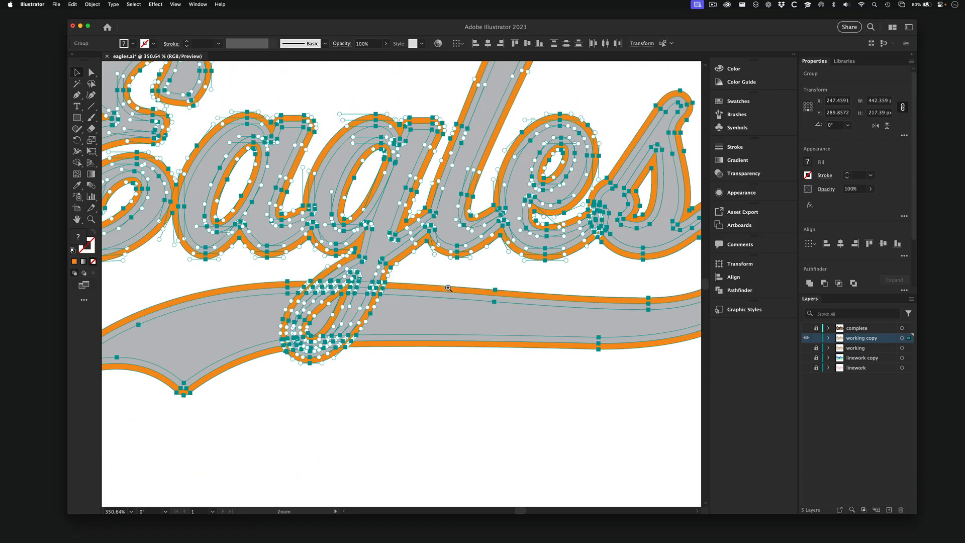
pyautogui.keyDown('alt'); pyautogui.click(455, 289); pyautogui.keyUp('alt')
pyautogui.keyDown('alt'); pyautogui.click(455, 288); pyautogui.keyUp('alt')
pyautogui.press('v')
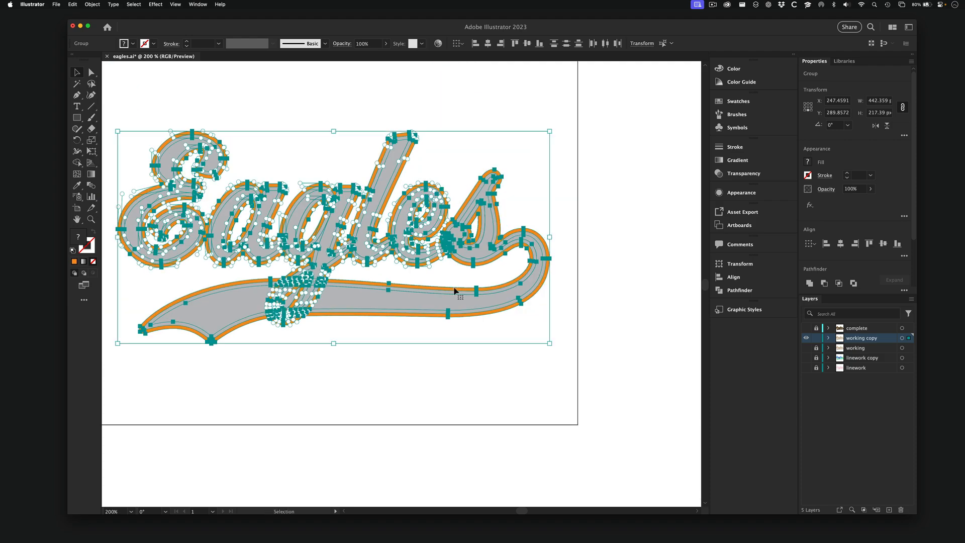
# - Hide the selection edges to check the clean artwork, show them again, and deselect everything
pyautogui.press('super+h')
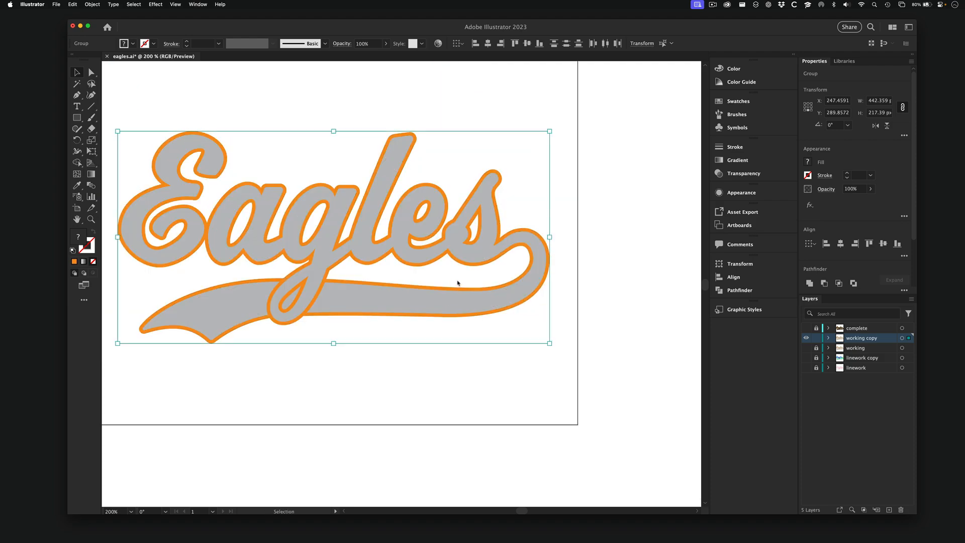
pyautogui.press('a')
pyautogui.press('v')
pyautogui.press('super+h')
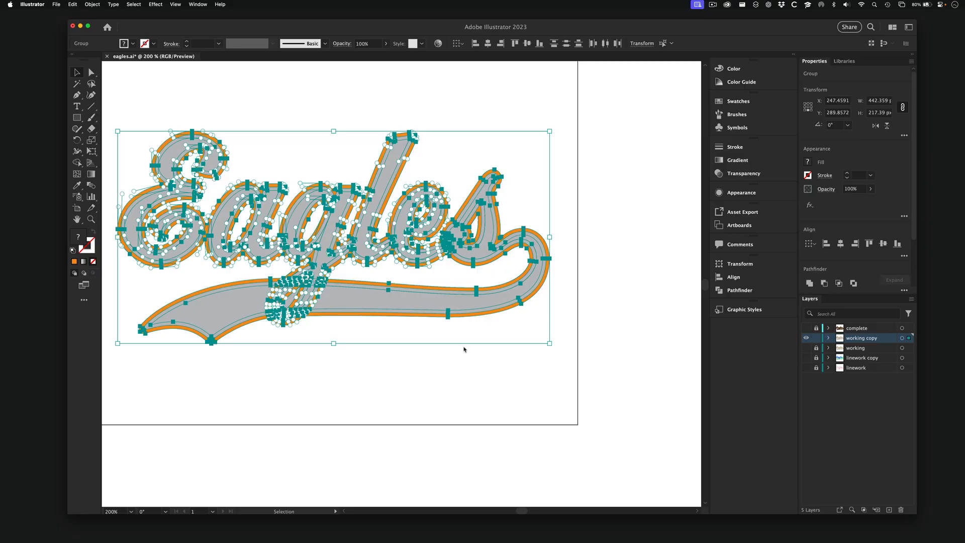
pyautogui.click(467, 361)
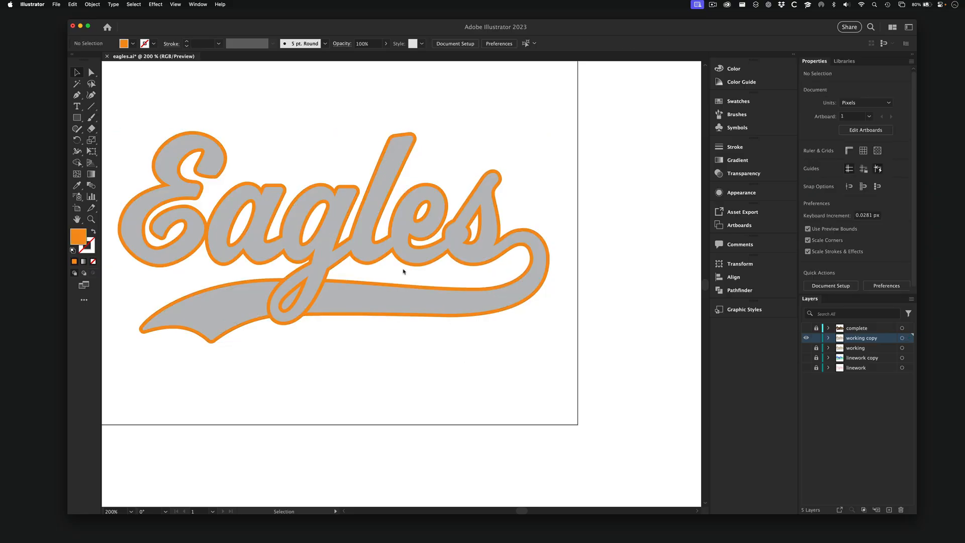
# - Center the artboard in view and reselect the entire Eagles wordmark with its swash
pyautogui.press('space')
pyautogui.moveTo(320, 196); pyautogui.dragTo(375, 224)
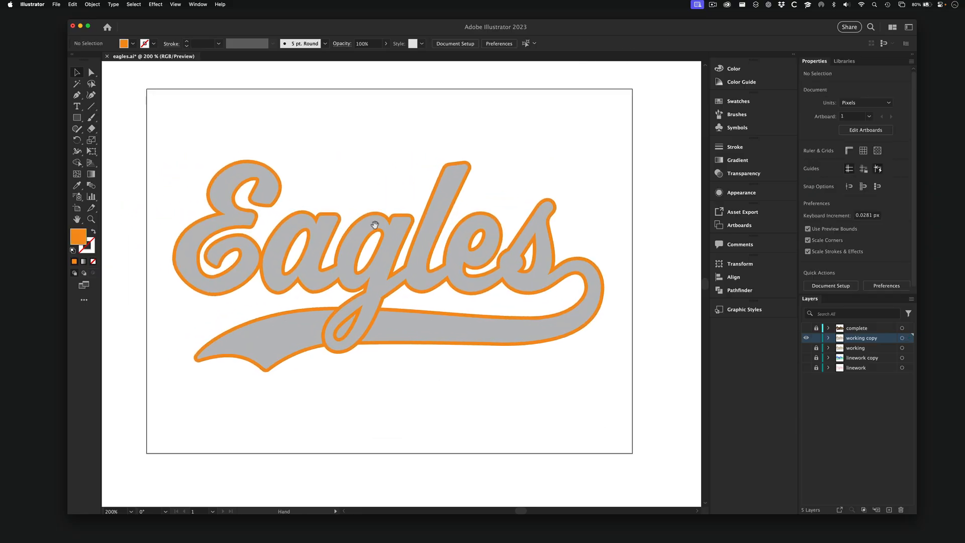
pyautogui.moveTo(154, 119); pyautogui.dragTo(618, 414)
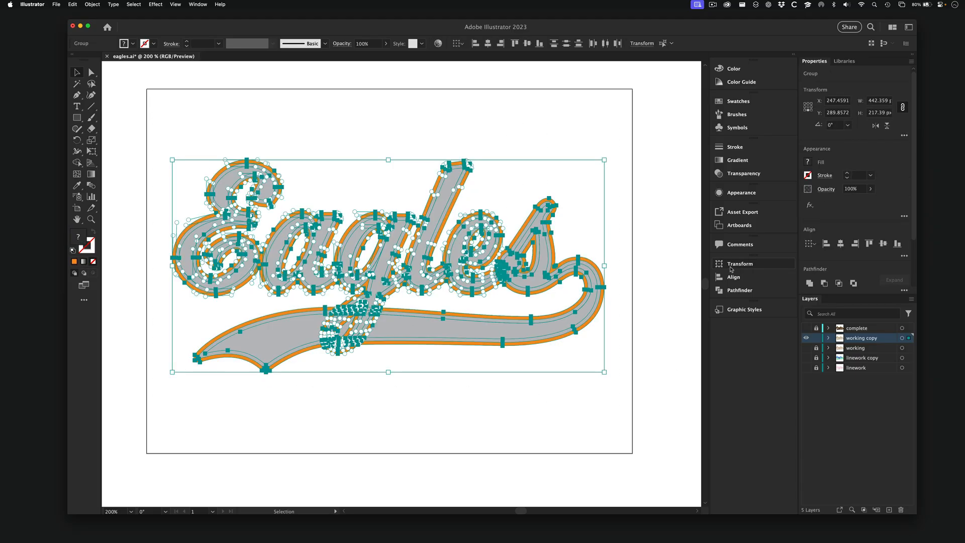
# - Divide the overlapping shapes of the whole wordmark with Pathfinder Divide, and clear the selection
pyautogui.click(730, 291)
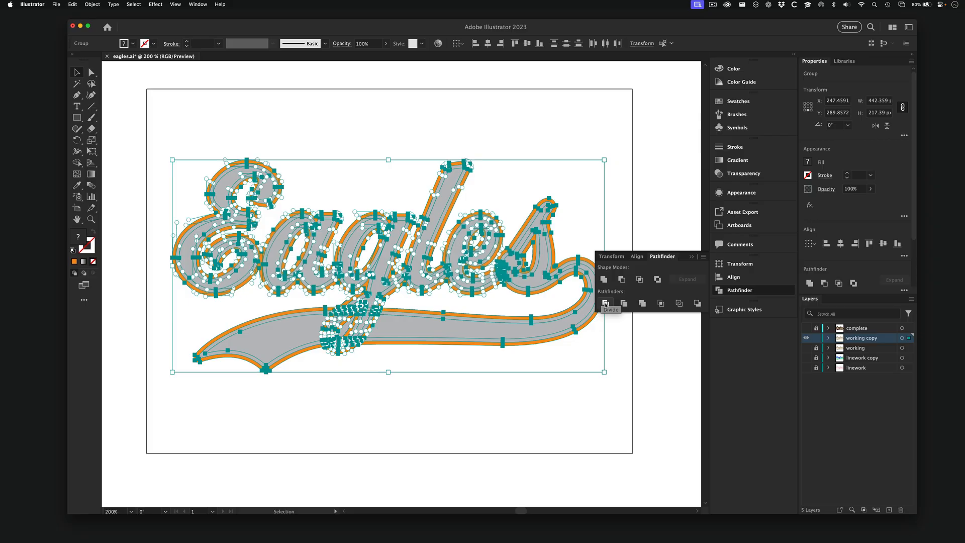
pyautogui.click(606, 304)
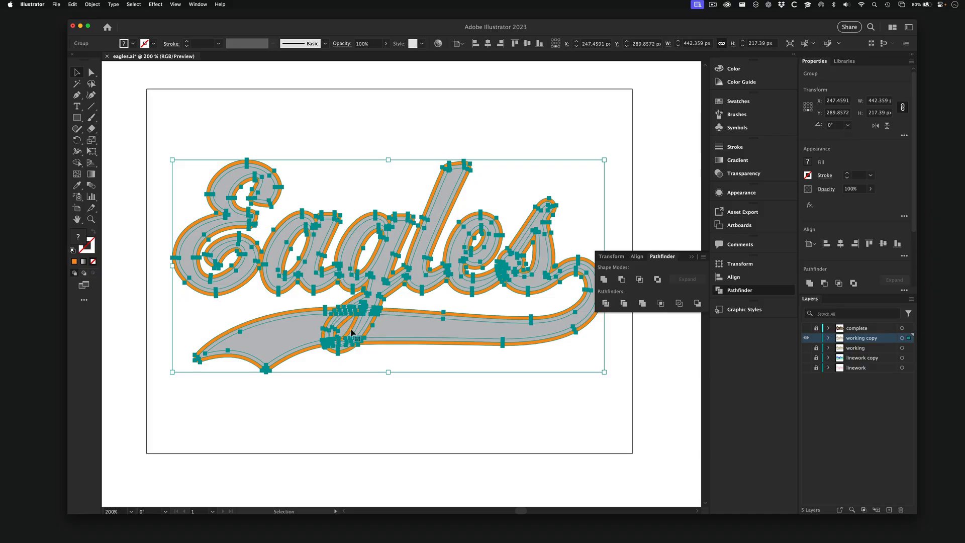
pyautogui.click(414, 390)
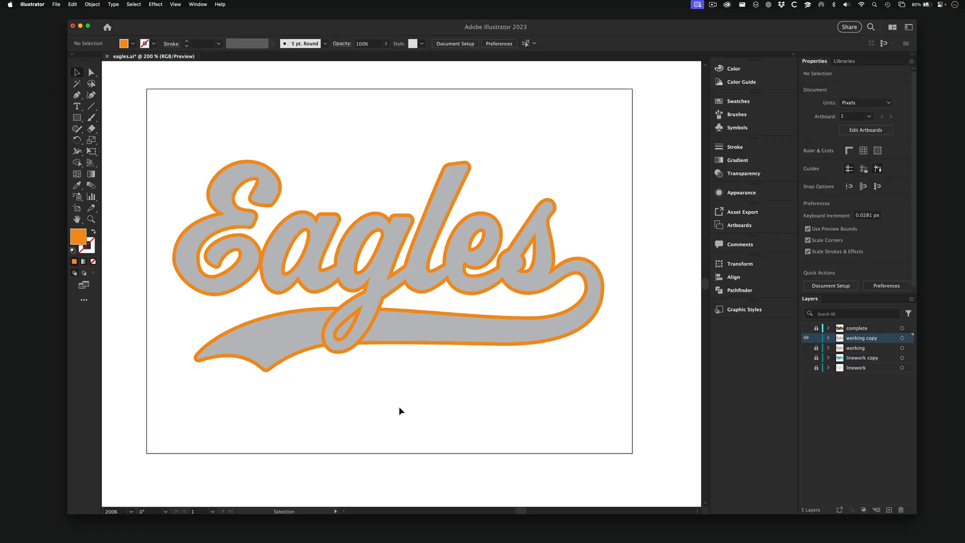
# - Select every gray shape by its matching fill color, merge them with Pathfinder Unite, and deselect the result
pyautogui.click(91, 73)
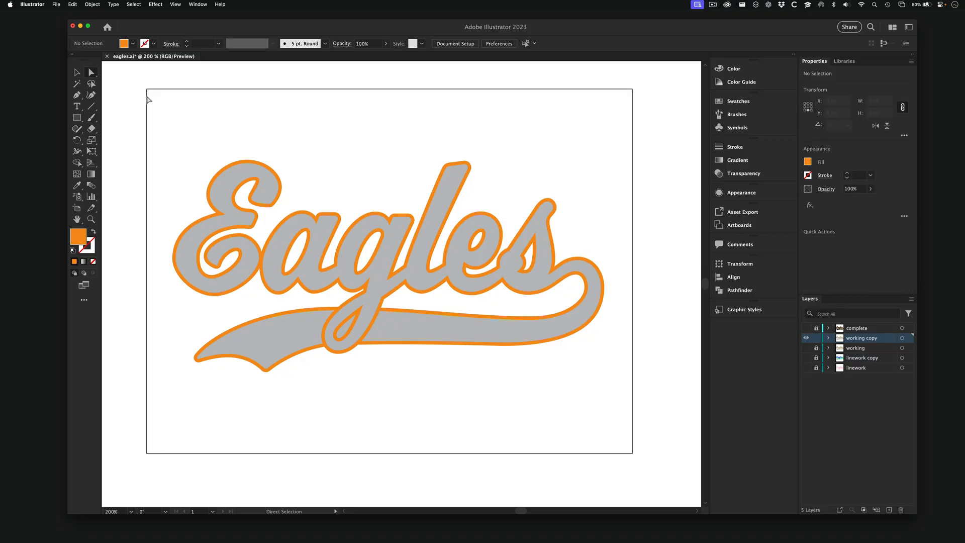
pyautogui.press('super+space')
pyautogui.moveTo(216, 169); pyautogui.dragTo(314, 194)
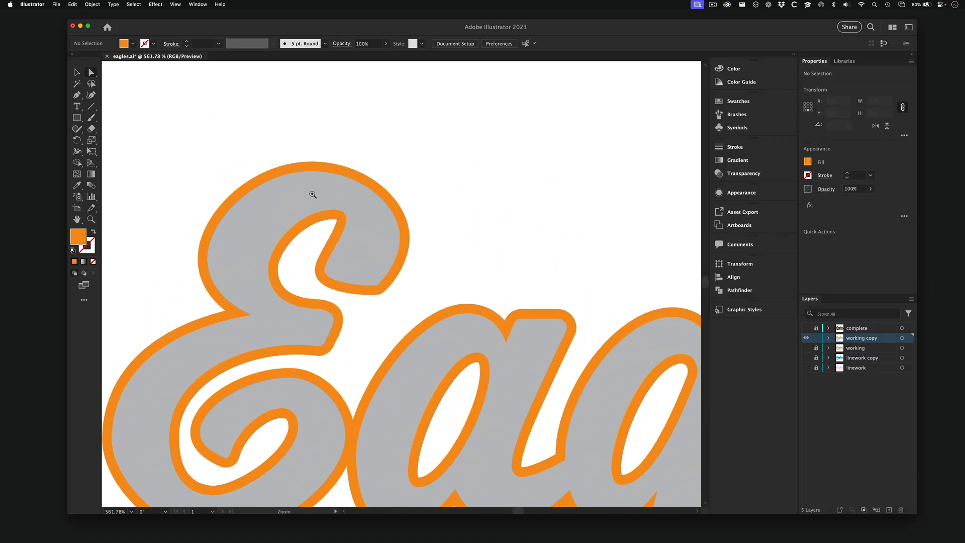
pyautogui.click(280, 201)
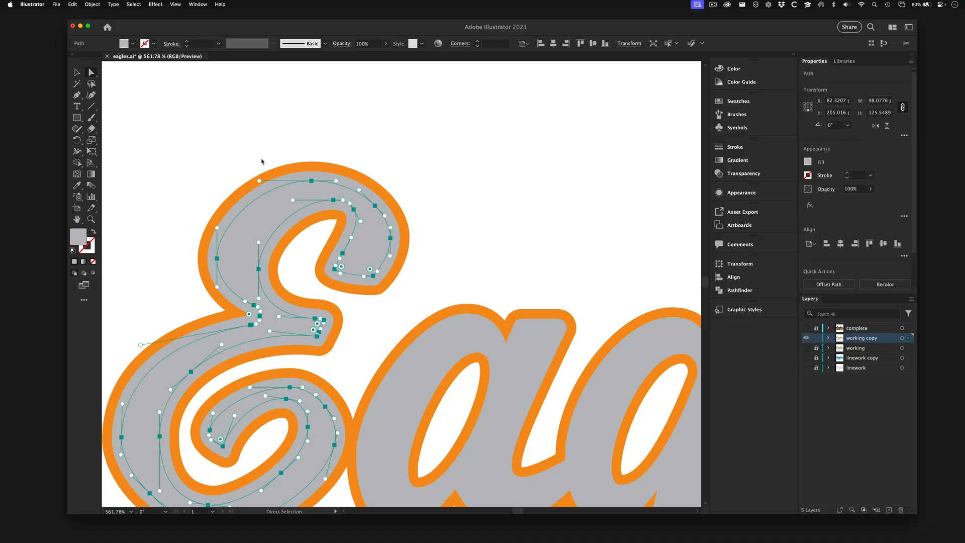
pyautogui.click(132, 5)
pyautogui.moveTo(160, 83)
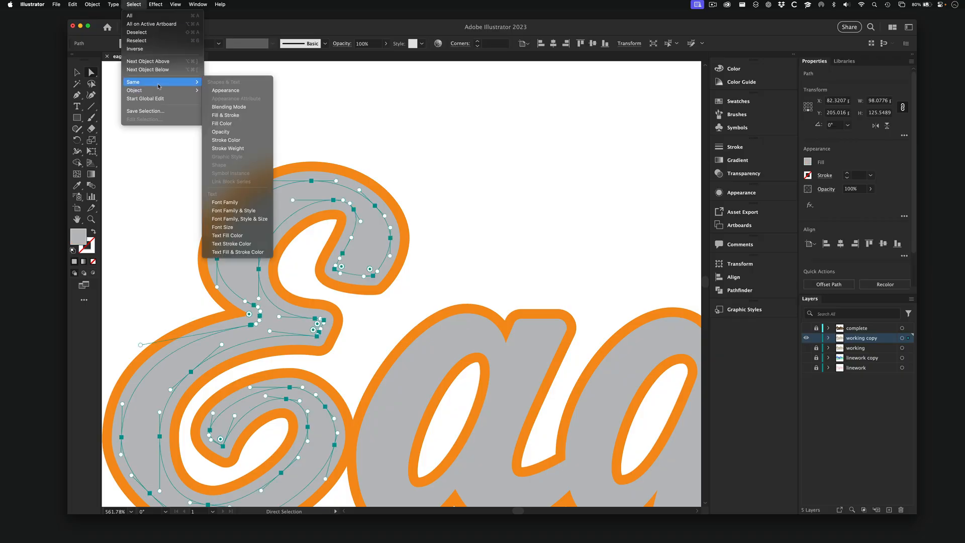
pyautogui.click(222, 123)
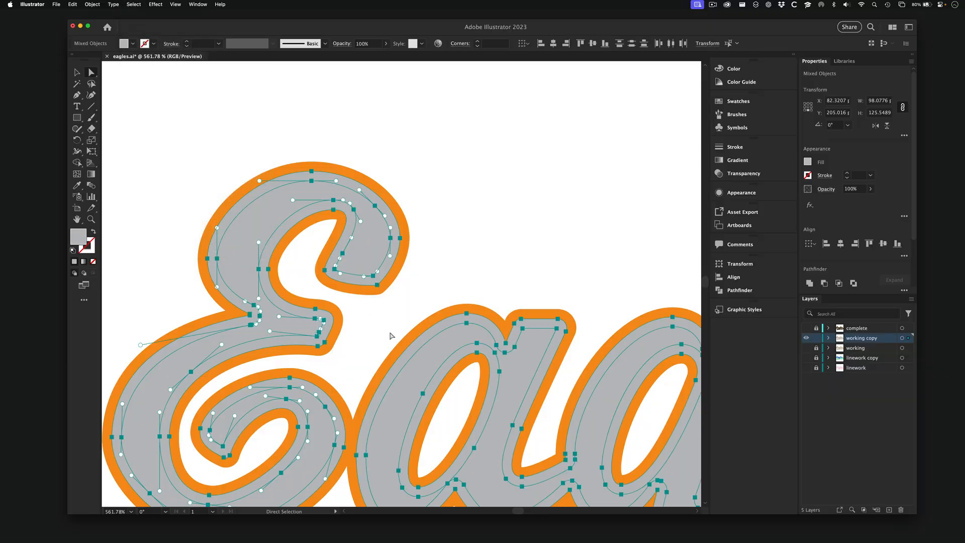
pyautogui.keyDown('alt'); pyautogui.keyDown('super'); pyautogui.click(421, 349); pyautogui.keyUp('super'); pyautogui.keyUp('alt')
pyautogui.keyDown('alt'); pyautogui.keyDown('super'); pyautogui.click(421, 349); pyautogui.keyUp('super'); pyautogui.keyUp('alt')
pyautogui.keyDown('alt'); pyautogui.keyDown('super'); pyautogui.click(421, 349); pyautogui.keyUp('super'); pyautogui.keyUp('alt')
pyautogui.moveTo(463, 305); pyautogui.dragTo(410, 308)
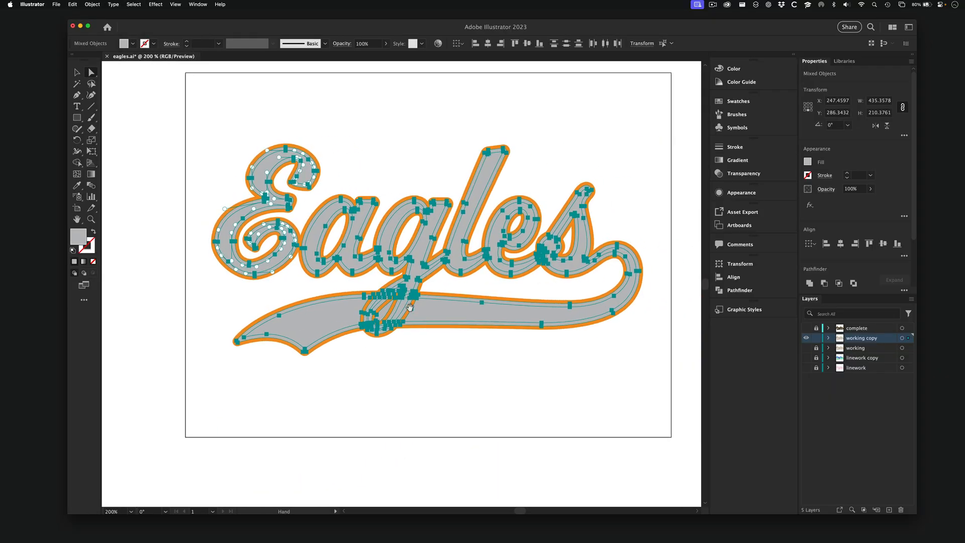
pyautogui.click(737, 292)
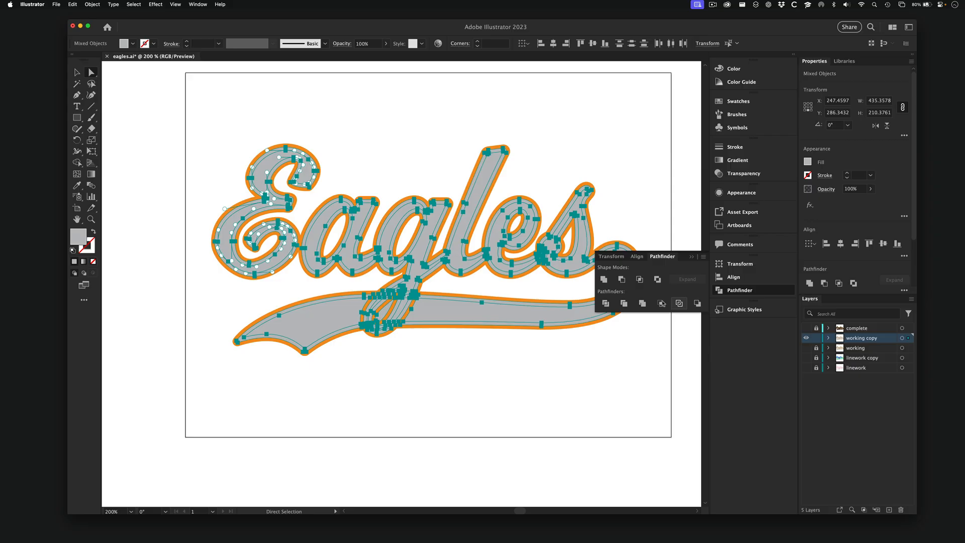
pyautogui.click(604, 279)
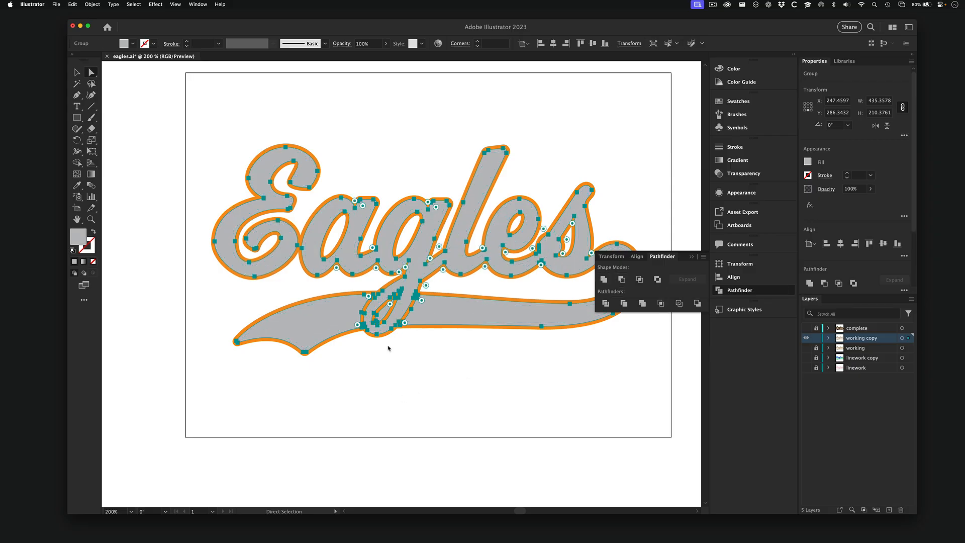
pyautogui.click(416, 359)
# - Examine the separate orange outline pieces around the g's loop by selecting the swash outline and the letter outline individually
pyautogui.press('super+space')
pyautogui.moveTo(356, 294); pyautogui.dragTo(514, 308)
pyautogui.click(409, 295)
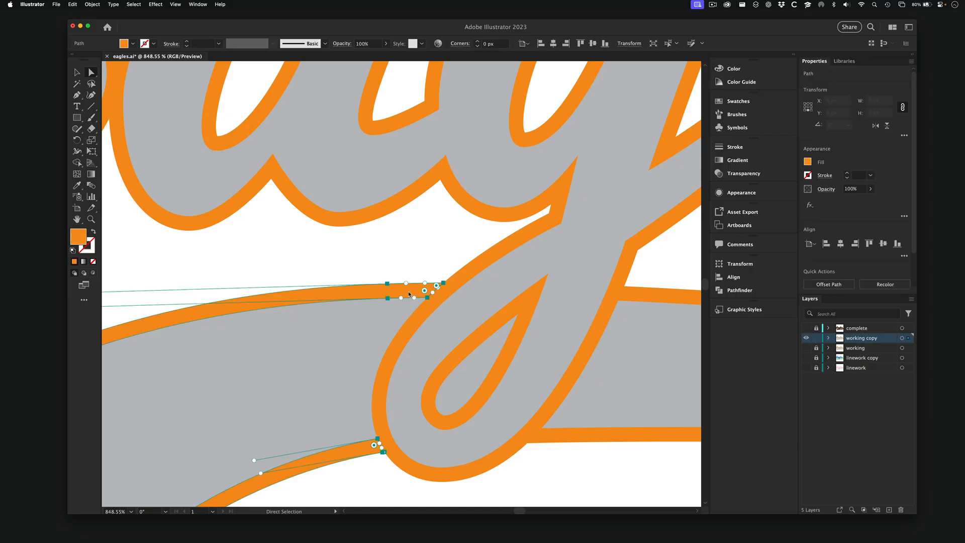
pyautogui.click(133, 4)
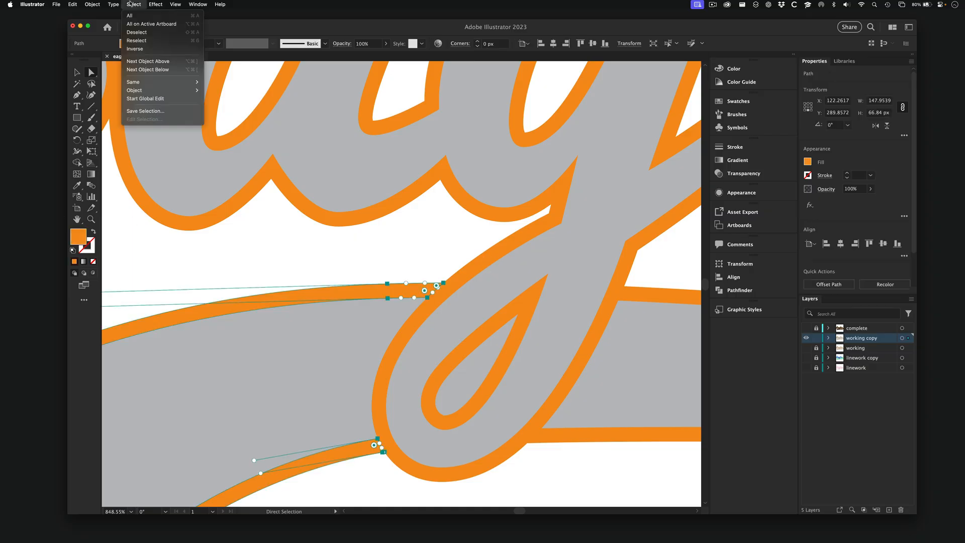
pyautogui.click(358, 223)
pyautogui.click(358, 218)
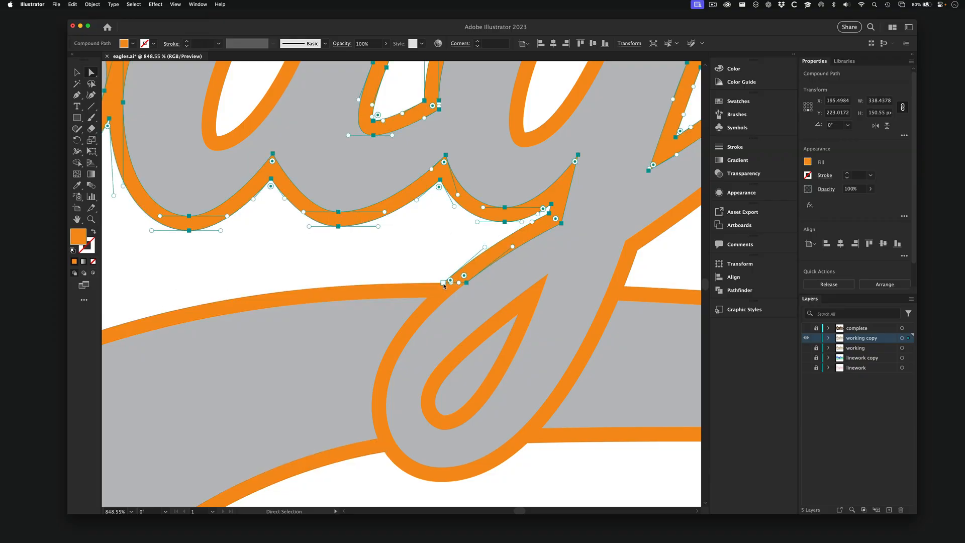
# - Select every orange outline piece by its matching fill color, merge them with Pathfinder Unite, and deselect
pyautogui.click(391, 291)
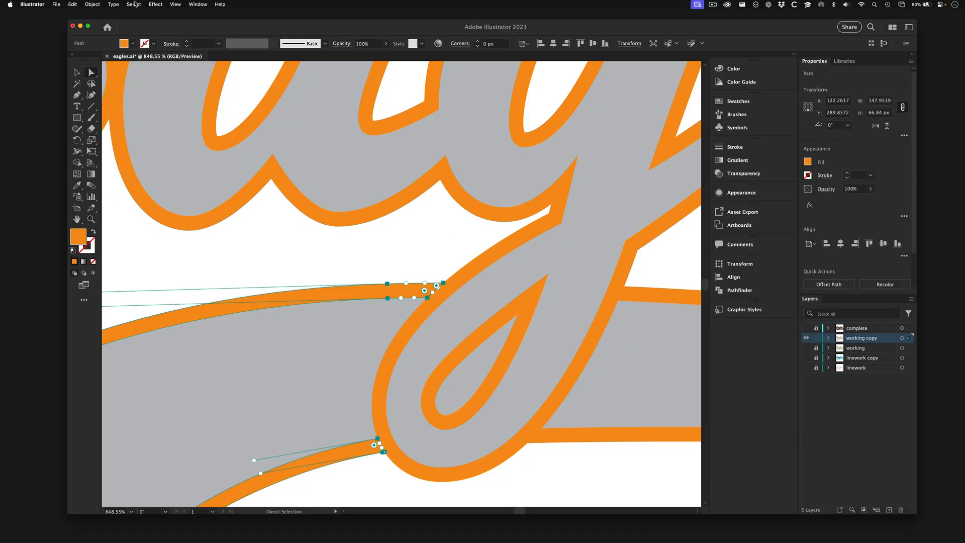
pyautogui.click(134, 4)
pyautogui.moveTo(142, 81)
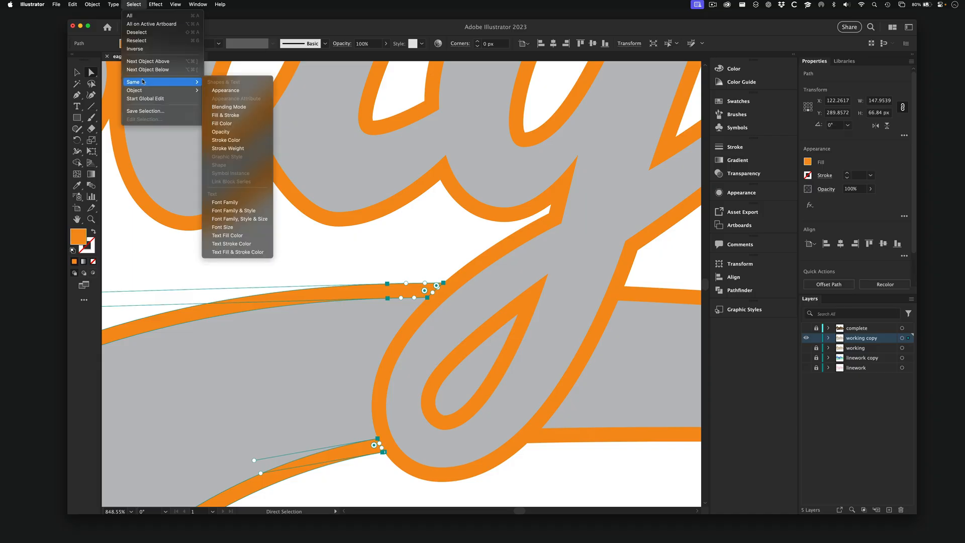
pyautogui.click(221, 123)
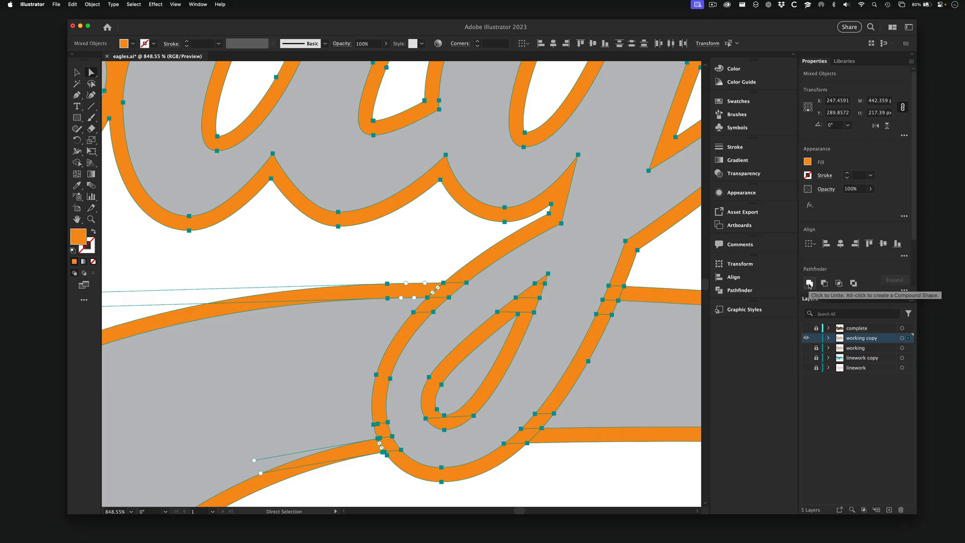
pyautogui.click(729, 293)
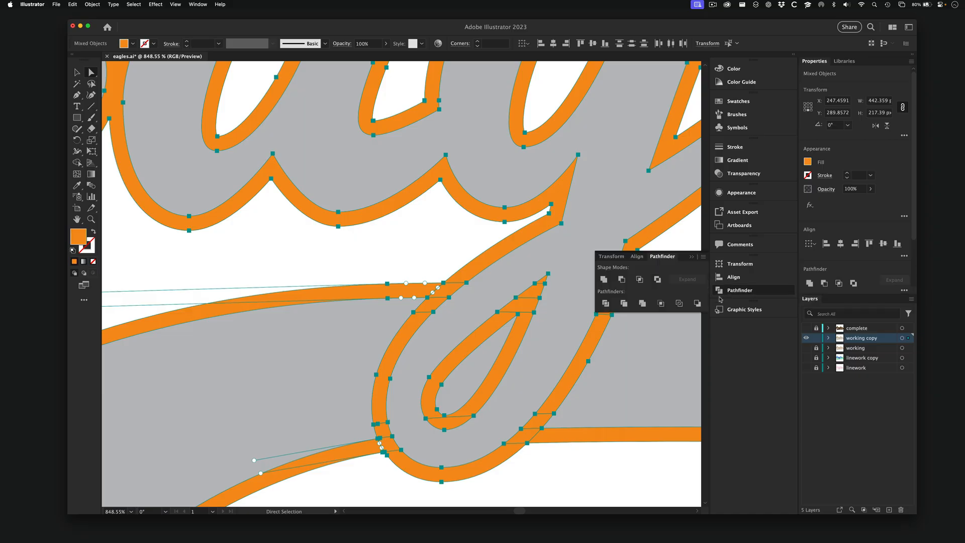
pyautogui.click(604, 279)
pyautogui.keyDown('alt'); pyautogui.keyDown('super'); pyautogui.click(402, 305); pyautogui.keyUp('super'); pyautogui.keyUp('alt')
pyautogui.keyDown('alt'); pyautogui.keyDown('super'); pyautogui.click(402, 305); pyautogui.keyUp('super'); pyautogui.keyUp('alt')
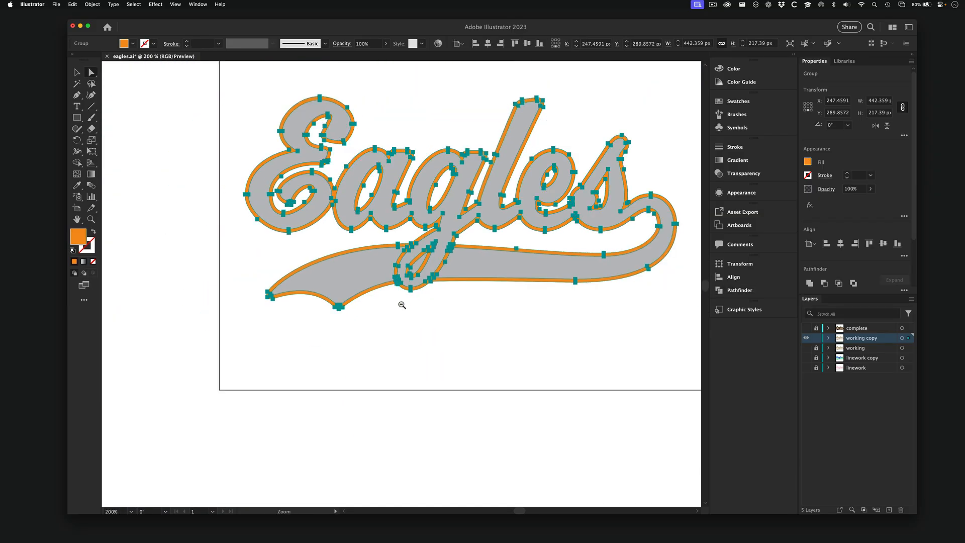
pyautogui.keyDown('alt'); pyautogui.keyDown('super'); pyautogui.click(420, 297); pyautogui.keyUp('super'); pyautogui.keyUp('alt')
pyautogui.moveTo(420, 297); pyautogui.dragTo(390, 317)
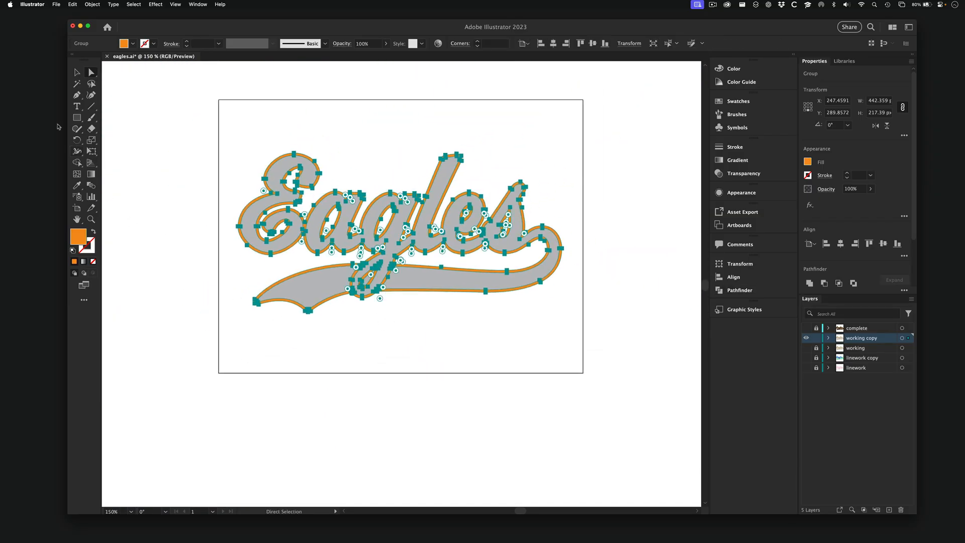
pyautogui.click(153, 122)
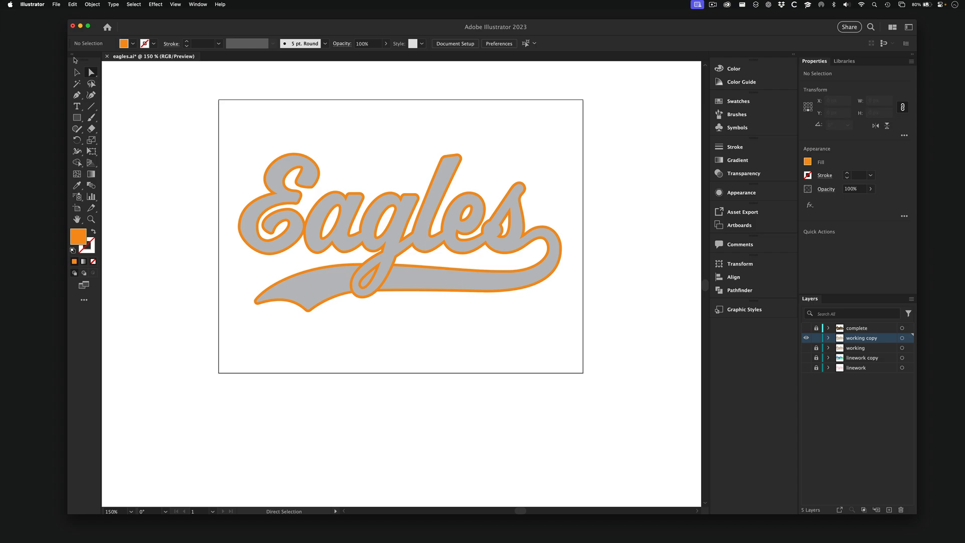
# - Inspect the appearance attributes of the entire wordmark group, and clear the selection
pyautogui.press('v')
pyautogui.click(276, 179)
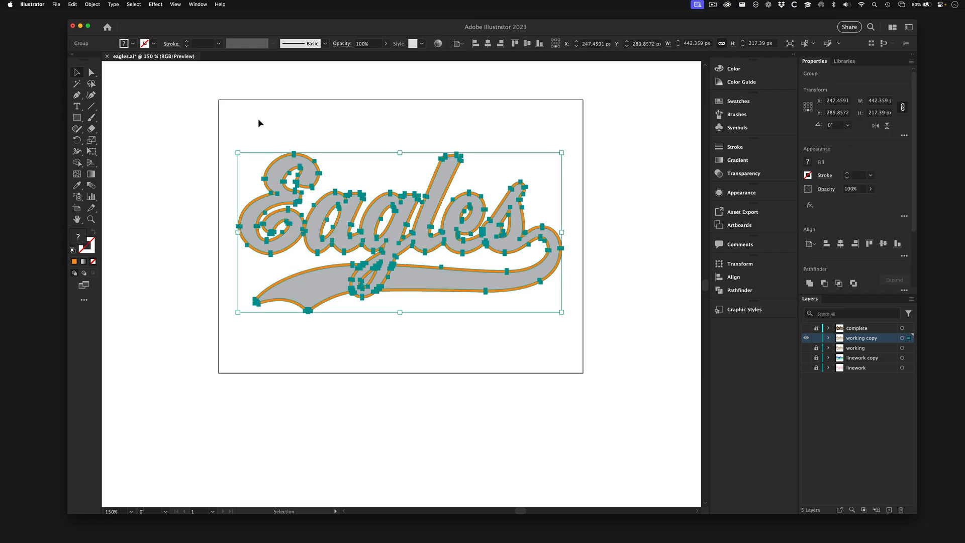
pyautogui.click(733, 195)
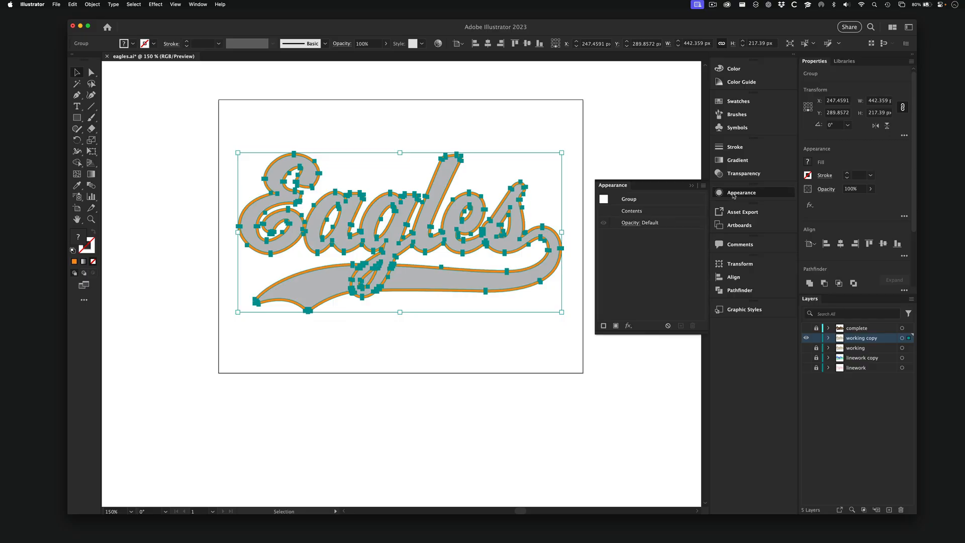
pyautogui.click(225, 117)
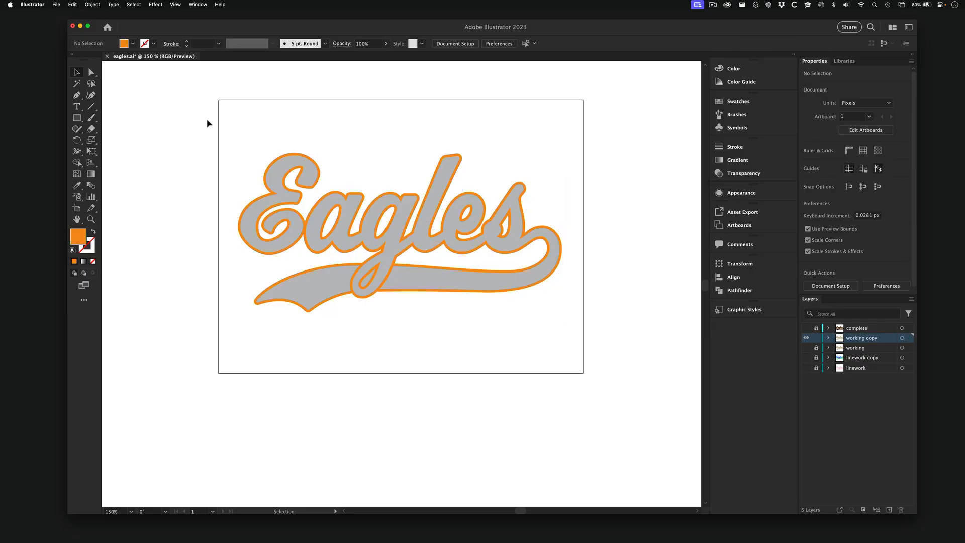
# - Select all gray shapes by matching fill color, recolor them with the black swatch, and deselect
pyautogui.click(92, 73)
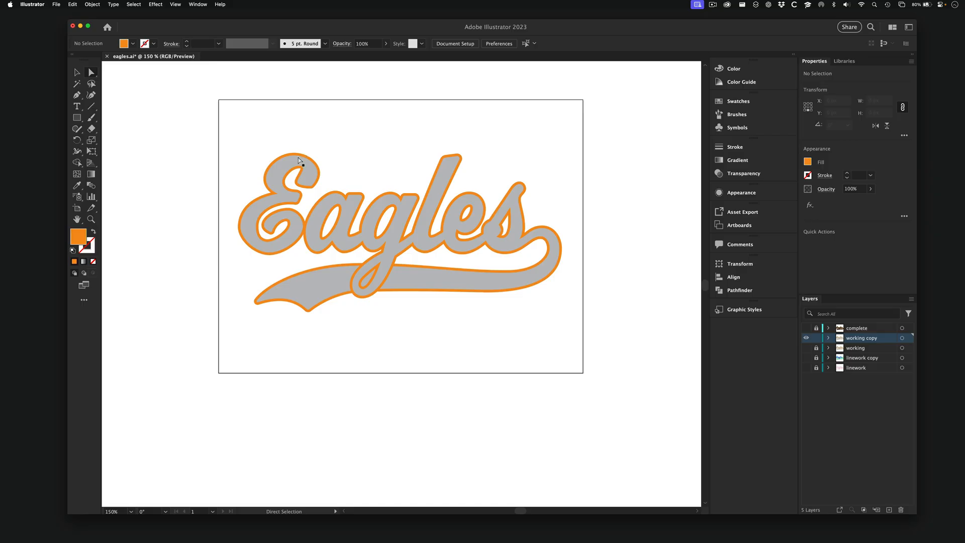
pyautogui.click(298, 160)
pyautogui.click(133, 4)
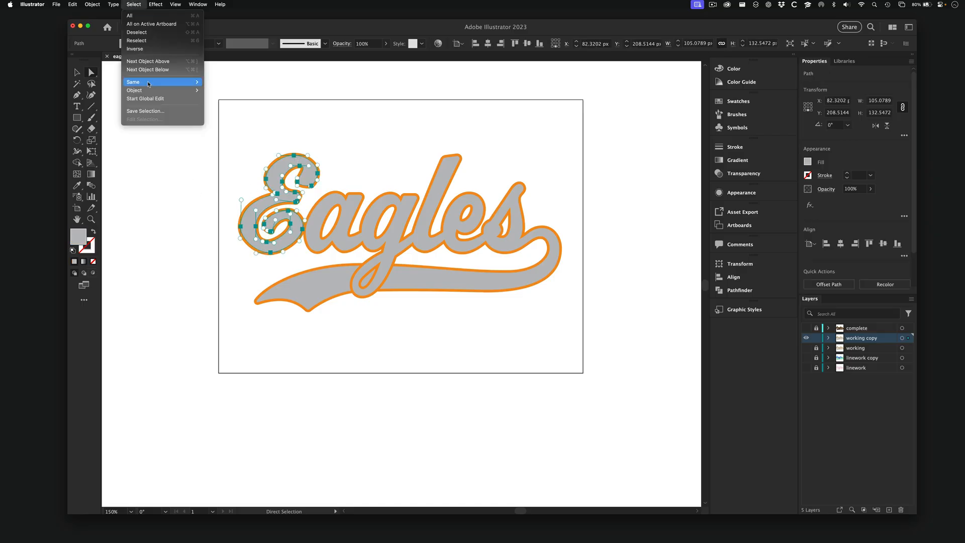
pyautogui.moveTo(166, 82)
pyautogui.click(246, 122)
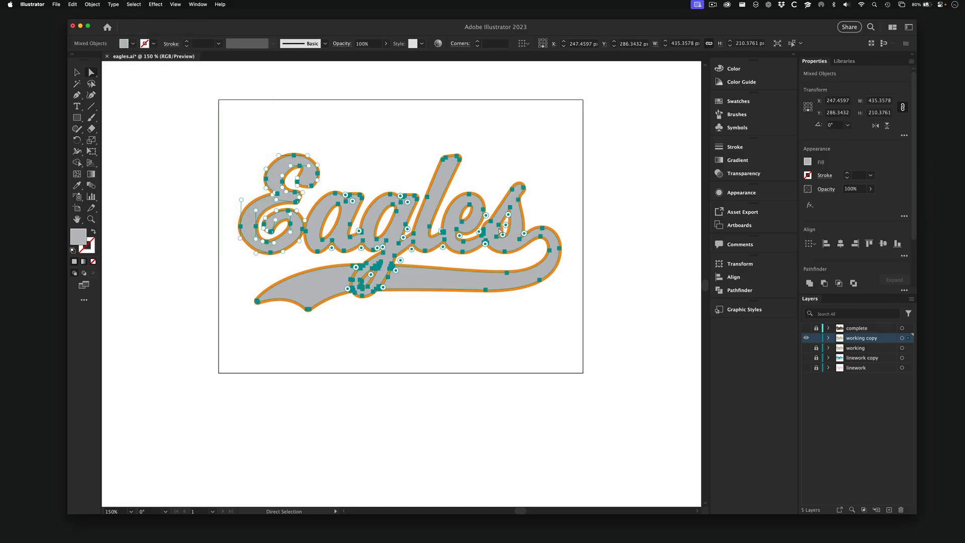
pyautogui.click(739, 100)
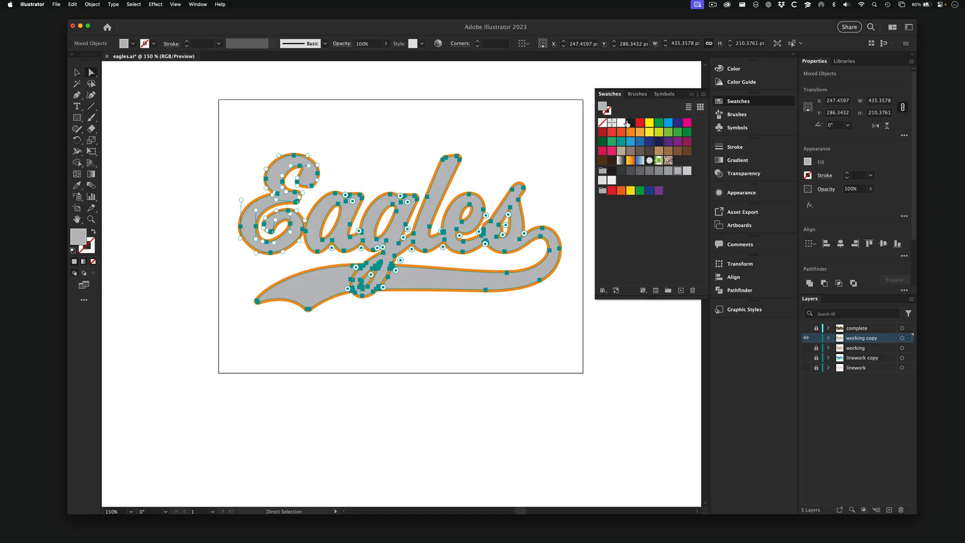
pyautogui.click(629, 123)
pyautogui.click(316, 130)
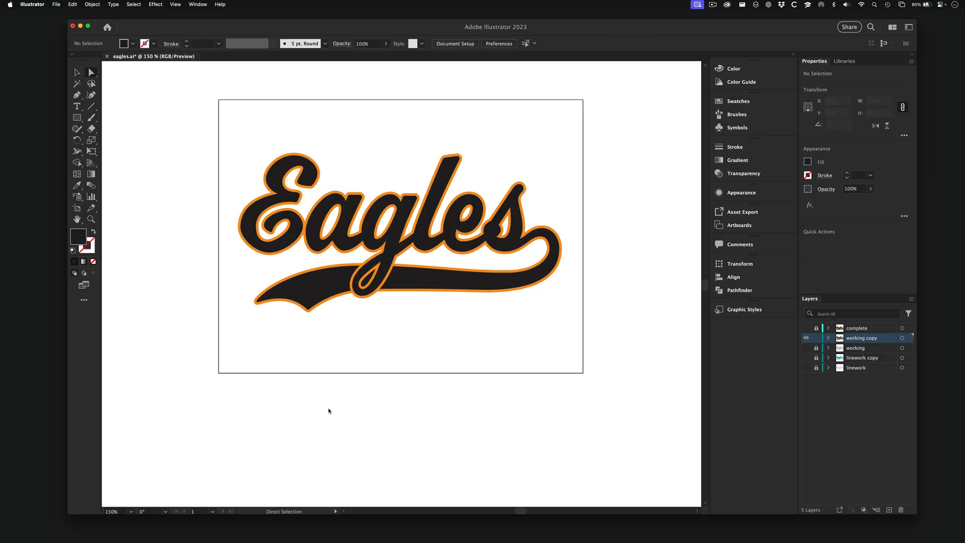
# - Select all orange outlines by matching fill color and recolor them with the light green C=50 M=0 Y=100 K=0 swatch
pyautogui.moveTo(263, 144); pyautogui.dragTo(349, 175)
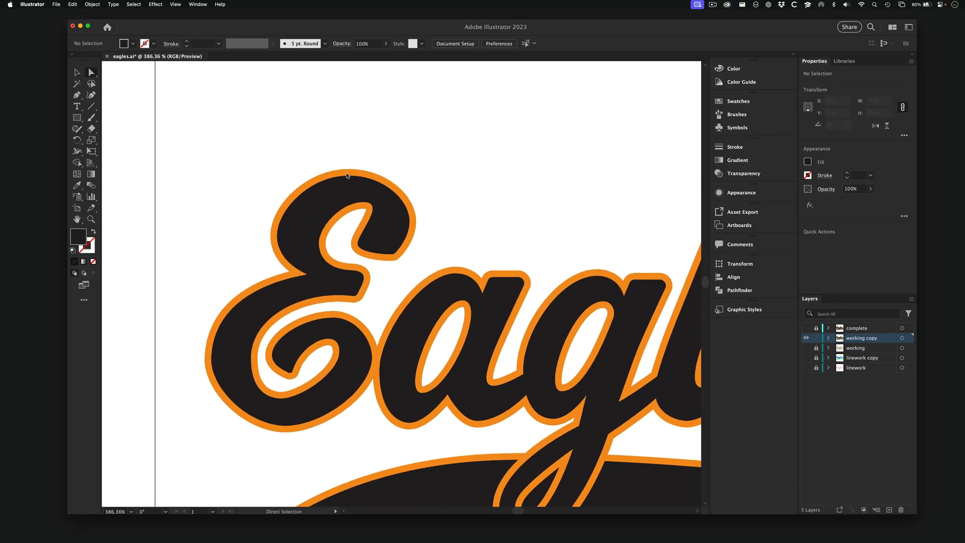
pyautogui.click(347, 175)
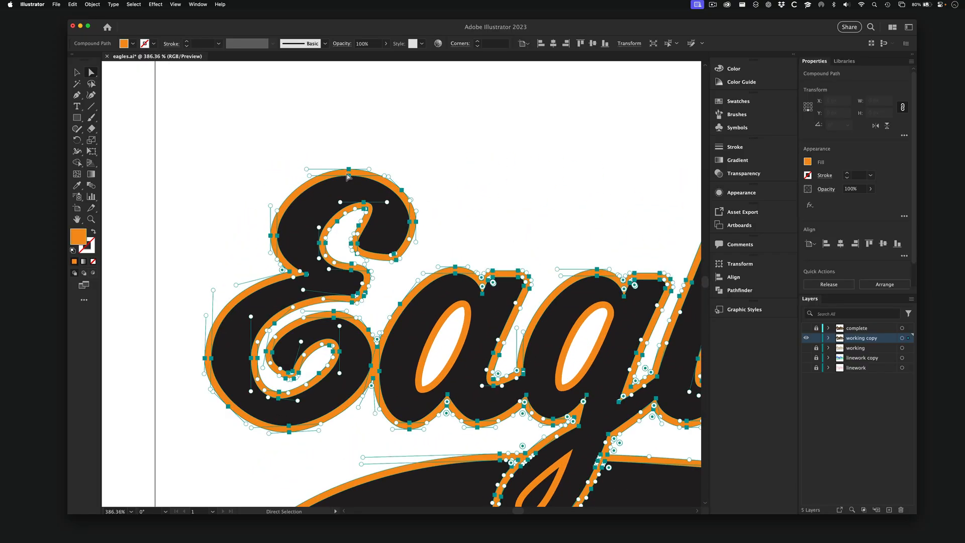
pyautogui.click(131, 4)
pyautogui.moveTo(151, 82)
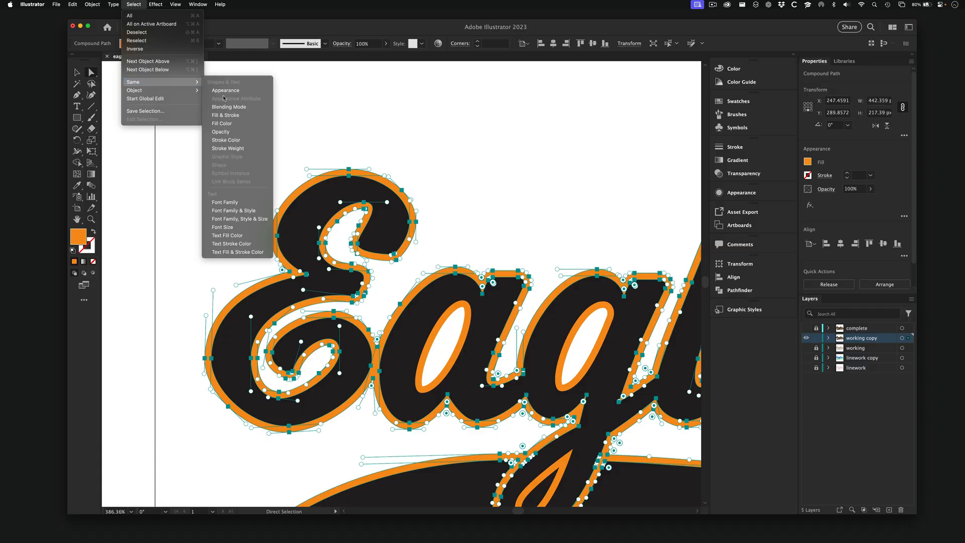
pyautogui.click(231, 124)
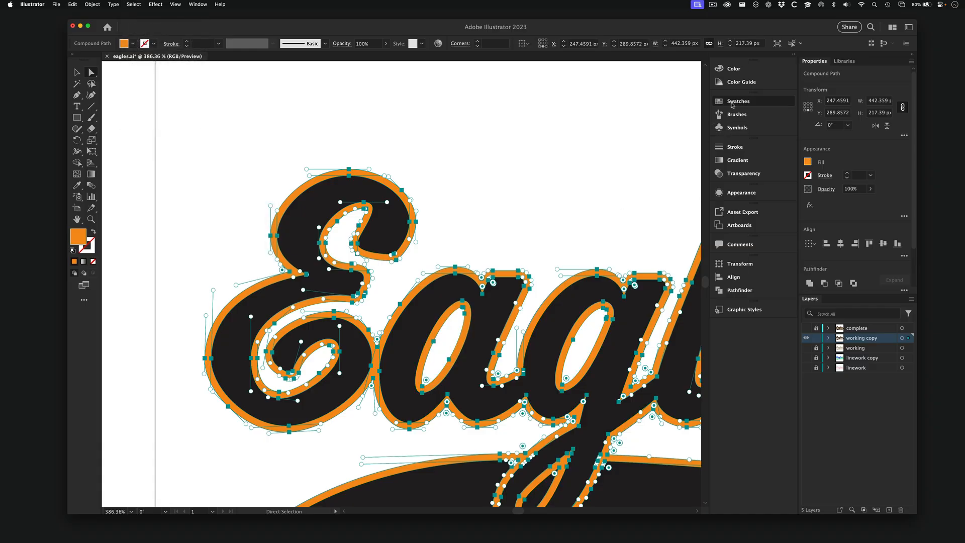
pyautogui.click(732, 103)
pyautogui.click(674, 133)
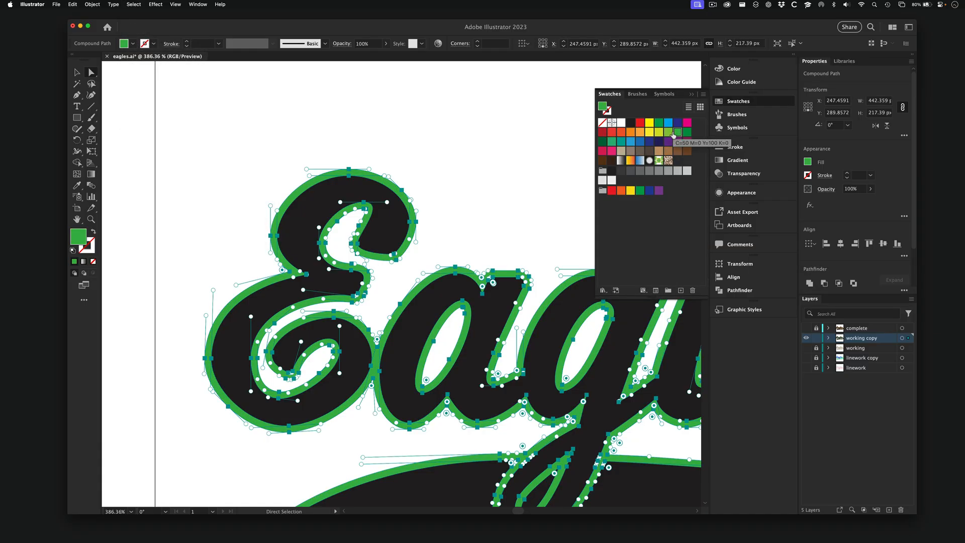
pyautogui.click(667, 131)
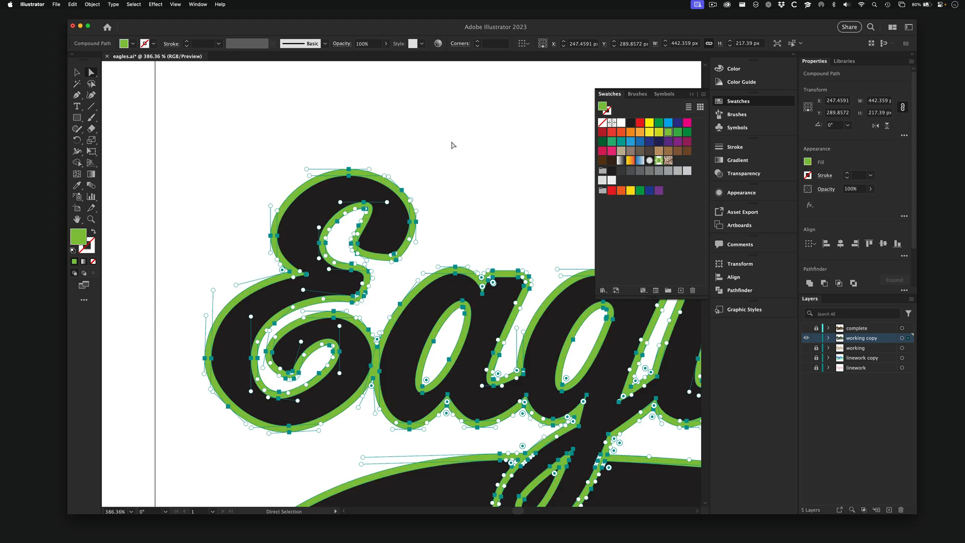
# - Ungroup the entire Eagles wordmark so the black lettering and green outline can be selected separately, and deselect
pyautogui.click(445, 136)
pyautogui.keyDown('alt'); pyautogui.keyDown('super'); pyautogui.click(502, 331); pyautogui.keyUp('super'); pyautogui.keyUp('alt')
pyautogui.keyDown('alt'); pyautogui.keyDown('super'); pyautogui.click(502, 331); pyautogui.keyUp('super'); pyautogui.keyUp('alt')
pyautogui.keyDown('alt'); pyautogui.keyDown('super'); pyautogui.click(503, 332); pyautogui.keyUp('super'); pyautogui.keyUp('alt')
pyautogui.moveTo(305, 287); pyautogui.dragTo(363, 293)
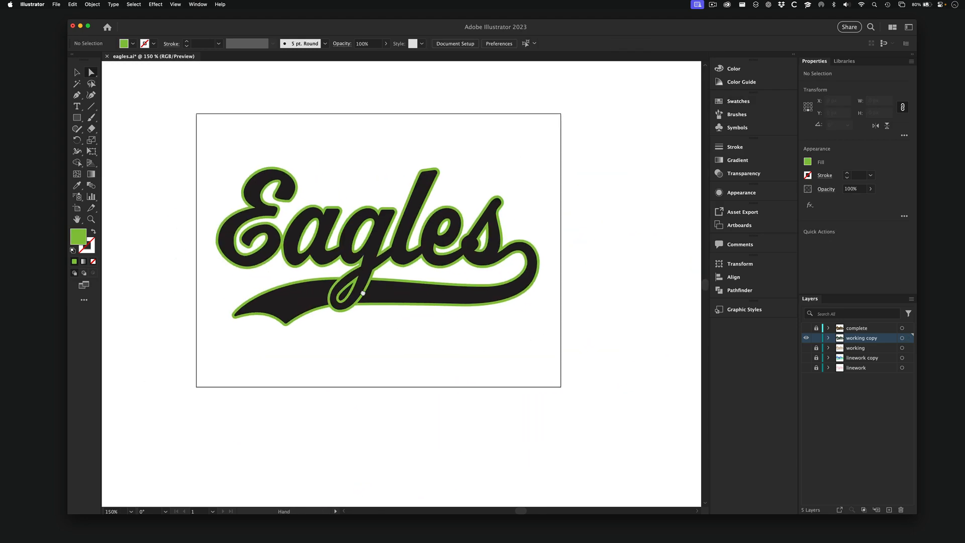
pyautogui.moveTo(322, 231); pyautogui.dragTo(362, 254)
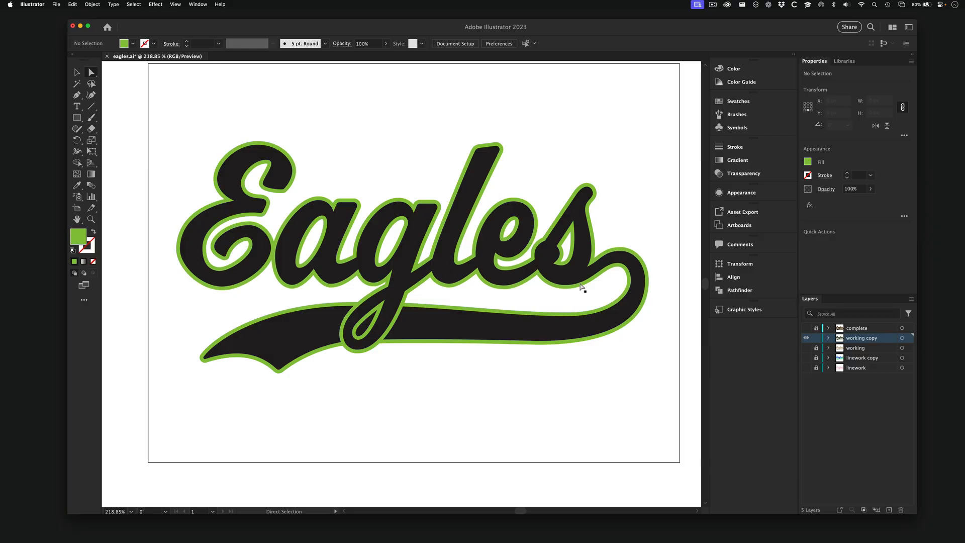
pyautogui.click(78, 72)
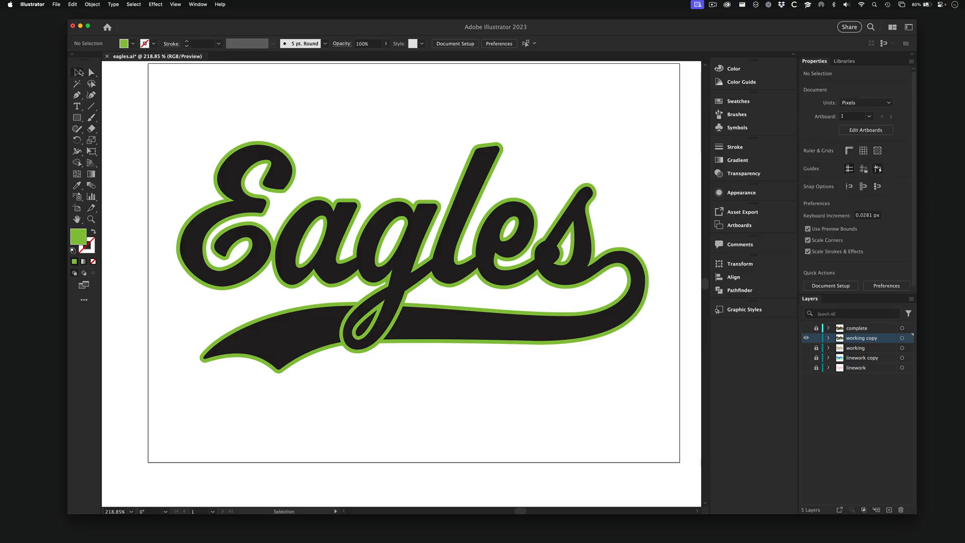
pyautogui.click(270, 158)
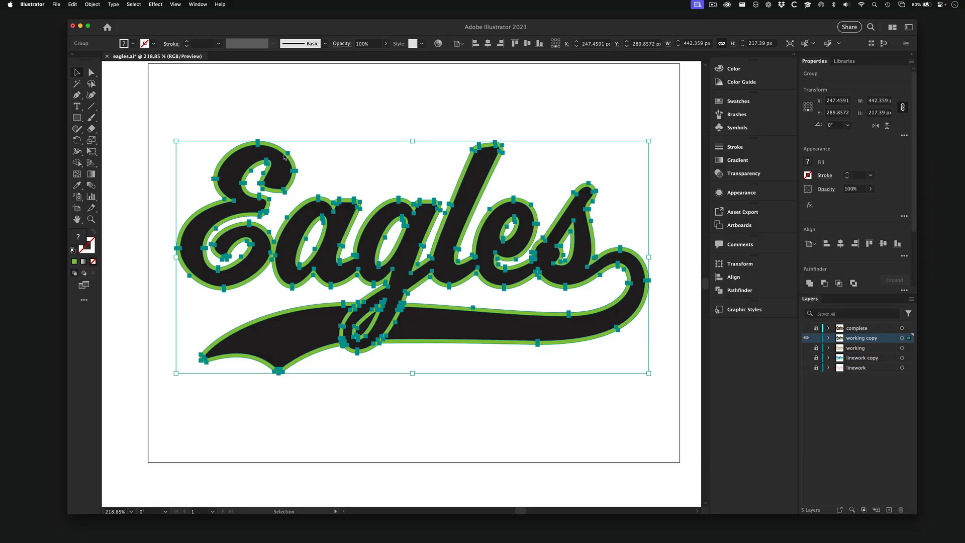
pyautogui.click(93, 4)
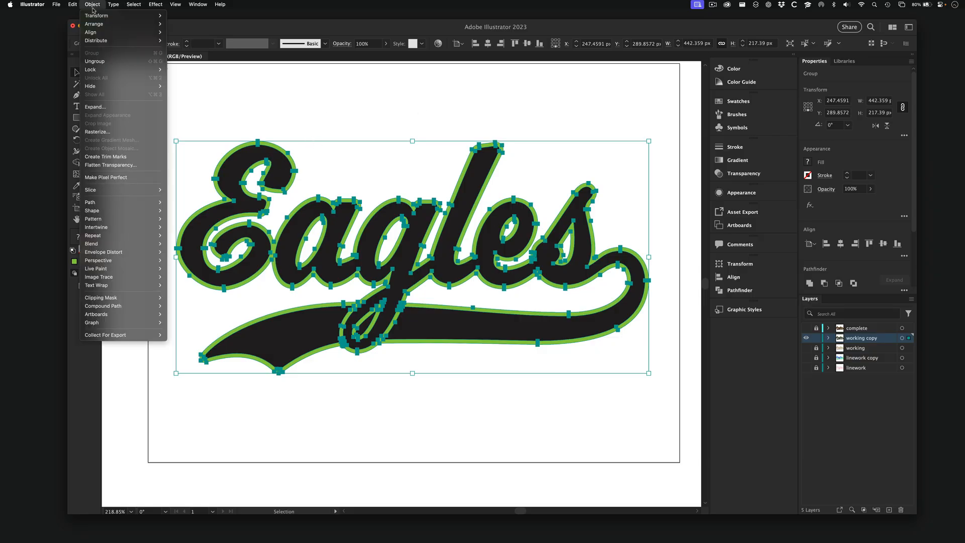
pyautogui.click(101, 63)
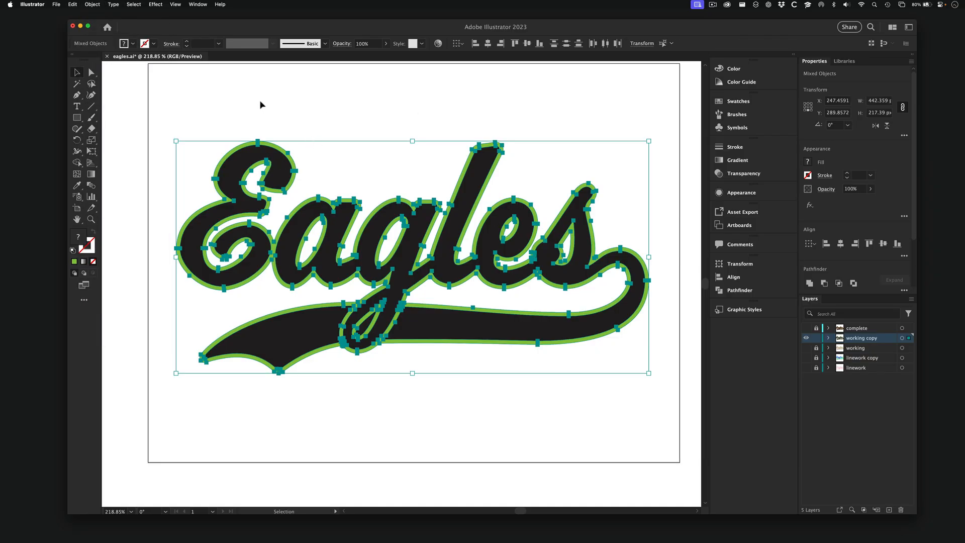
pyautogui.click(260, 104)
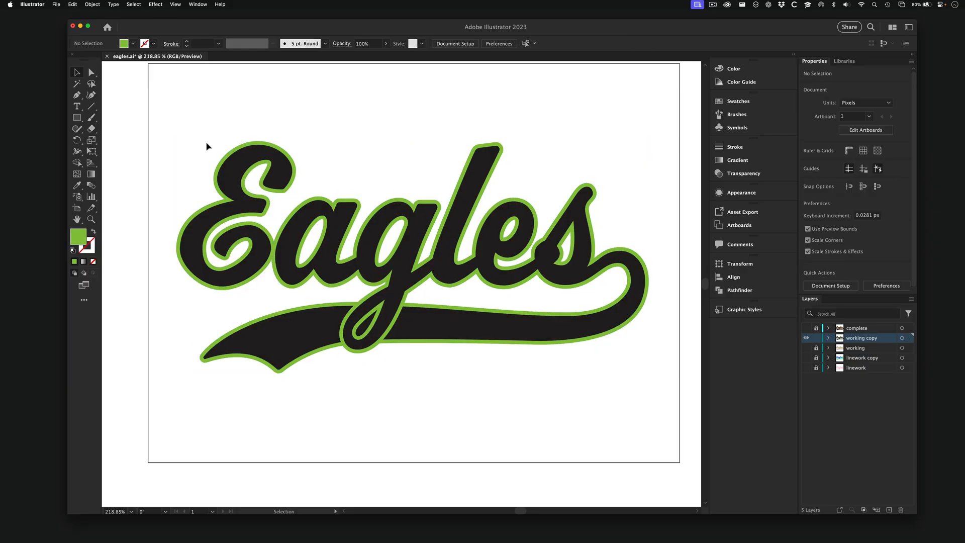
# - Move the black lettering group slightly upward, offsetting it from the green outline
pyautogui.click(255, 162)
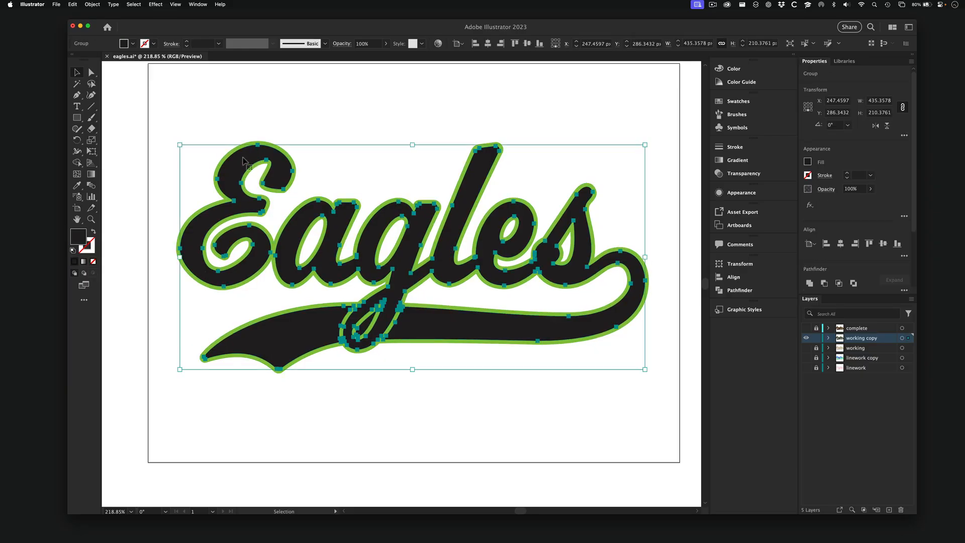
pyautogui.moveTo(246, 165)
pyautogui.mouseDown()
pyautogui.moveTo(301, 124)
pyautogui.moveTo(191, 326)
pyautogui.moveTo(204, 402)
pyautogui.moveTo(206, 284)
pyautogui.moveTo(193, 177)
pyautogui.moveTo(251, 373)
pyautogui.moveTo(231, 410)
pyautogui.moveTo(224, 397)
pyautogui.moveTo(242, 143)
pyautogui.moveTo(246, 156)
pyautogui.mouseUp()
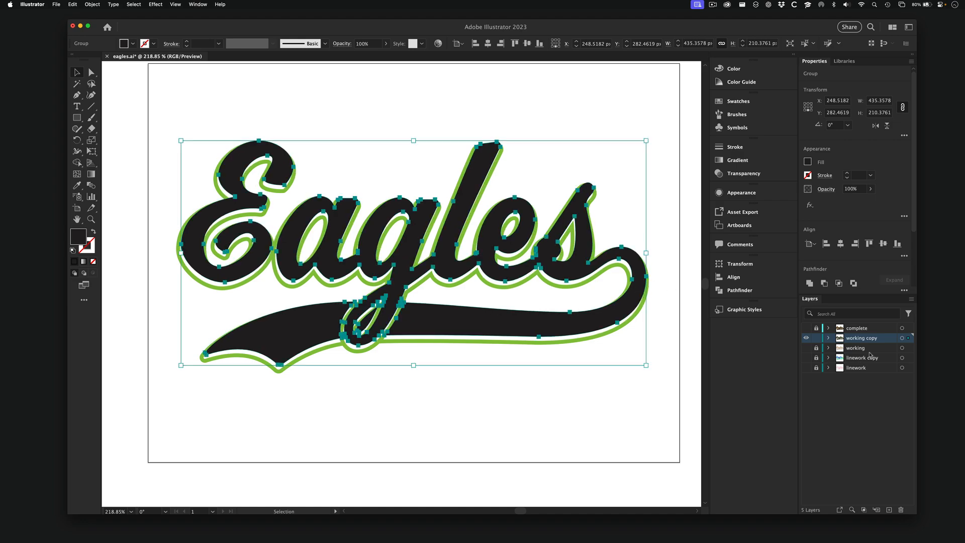
# - Hide the working copy layer and review the linework, linework copy and working layers one at a time
pyautogui.click(808, 339)
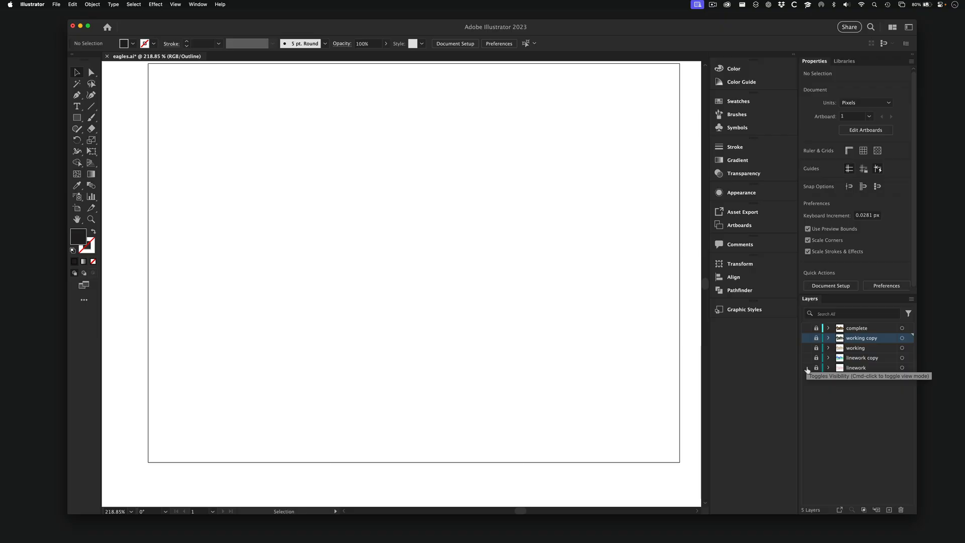
pyautogui.click(806, 368)
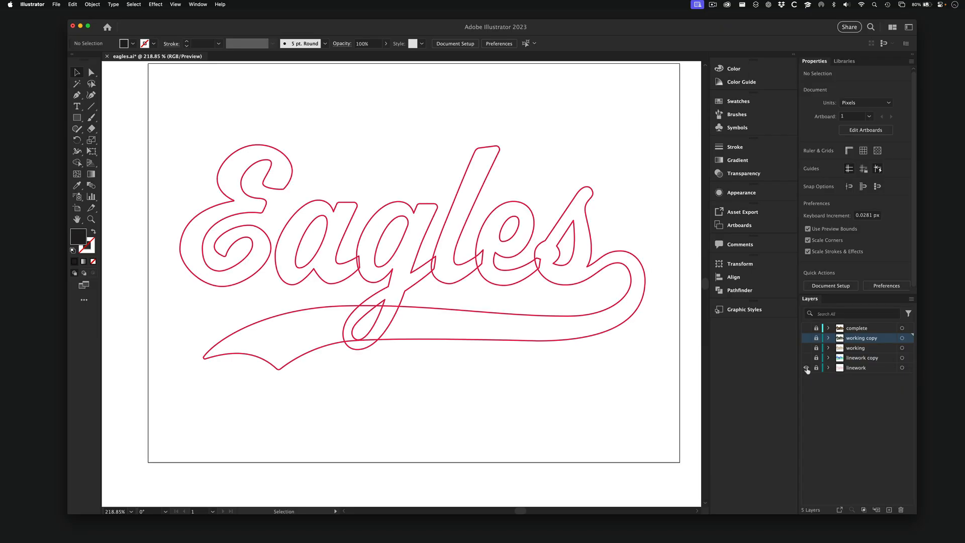
pyautogui.click(806, 367)
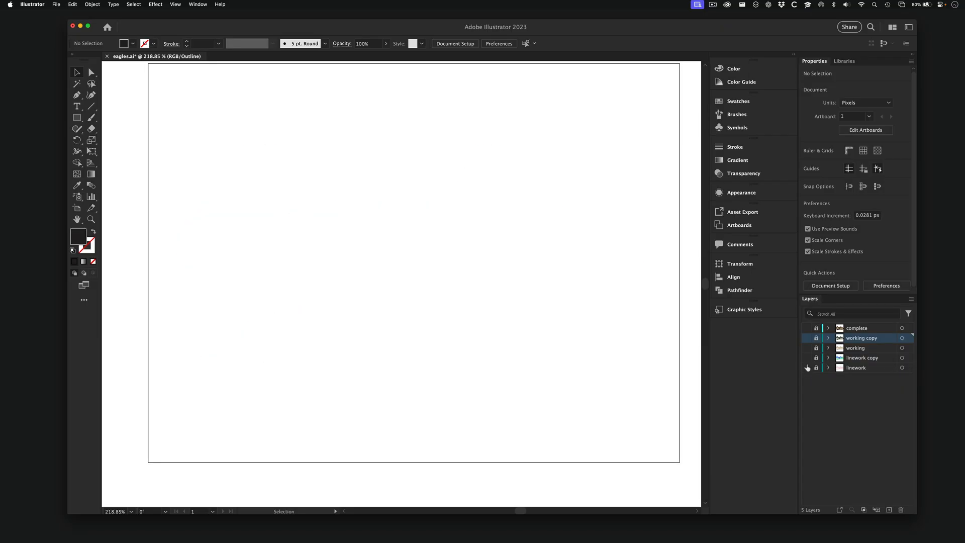
pyautogui.click(806, 358)
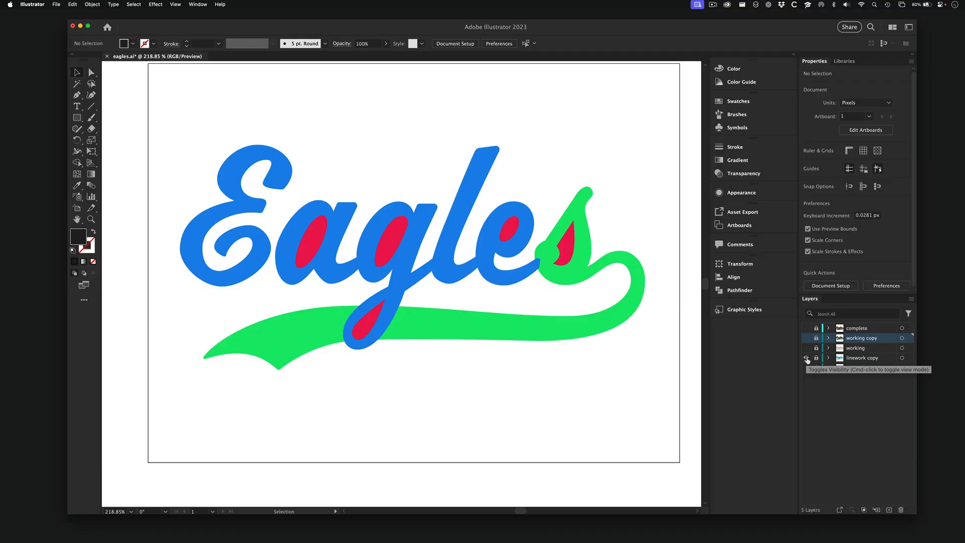
pyautogui.click(805, 358)
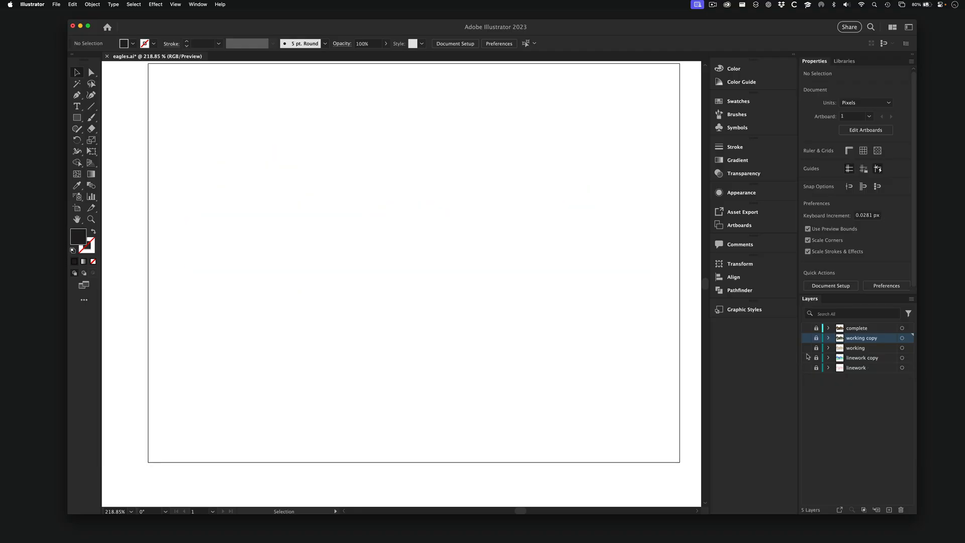
pyautogui.click(806, 348)
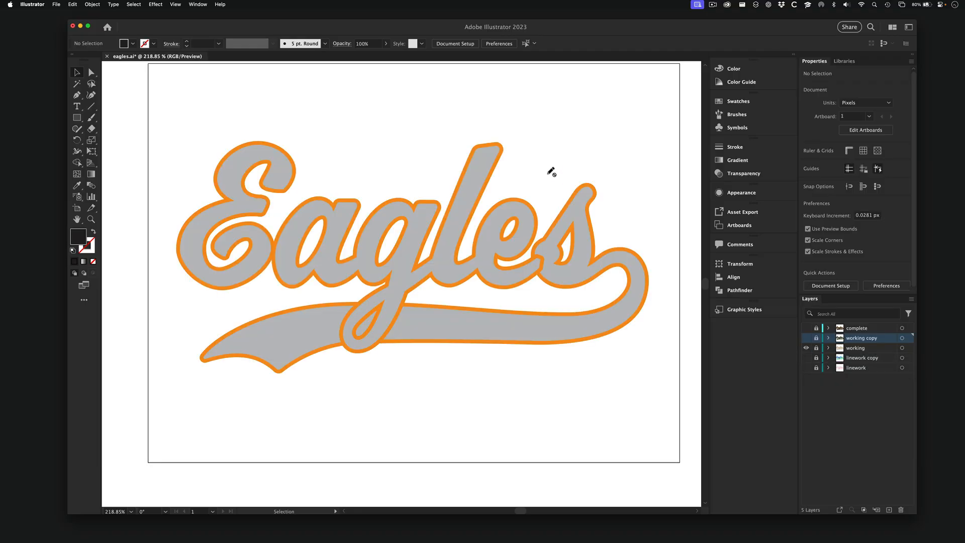
# - Unlock the working layer and set the stroke of the "s" and swash shape to 5 pt
pyautogui.click(816, 348)
pyautogui.click(594, 202)
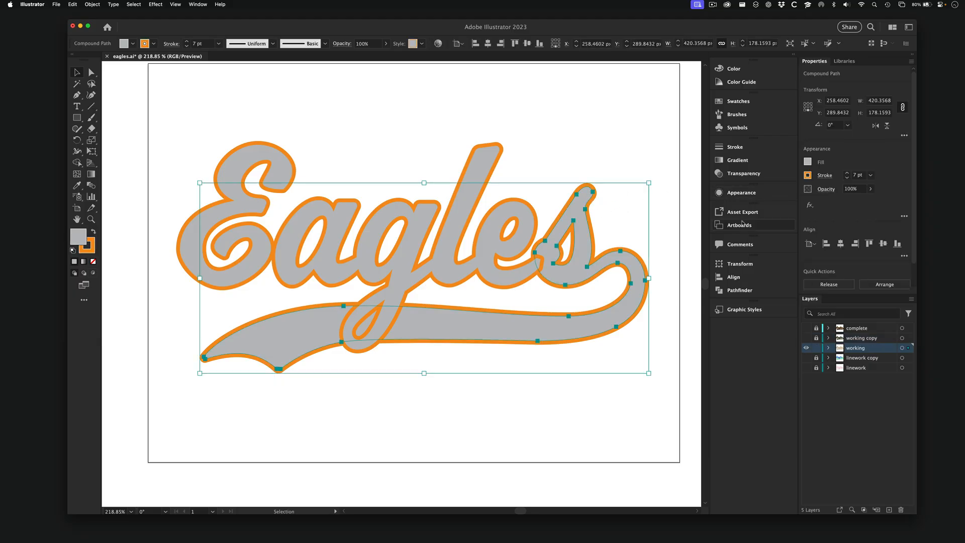
pyautogui.click(725, 196)
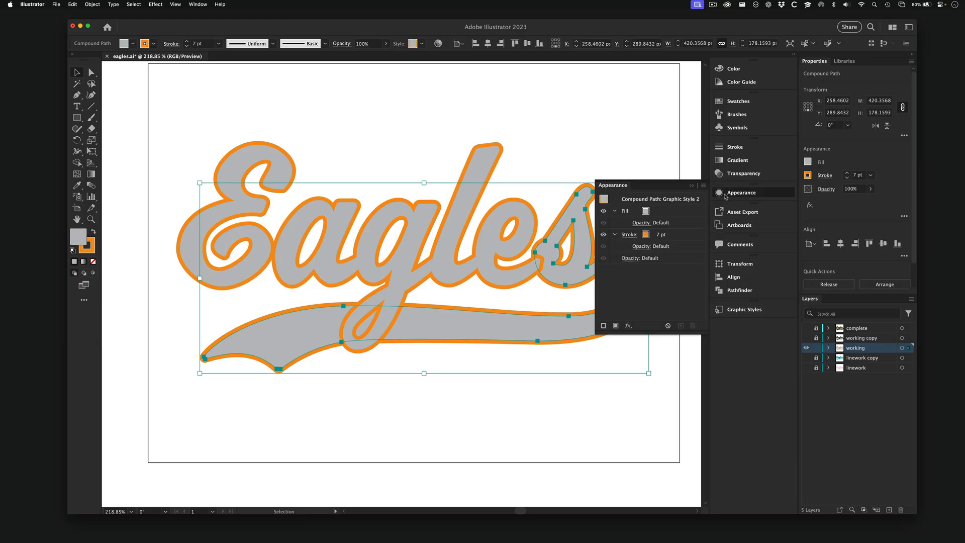
pyautogui.click(653, 237)
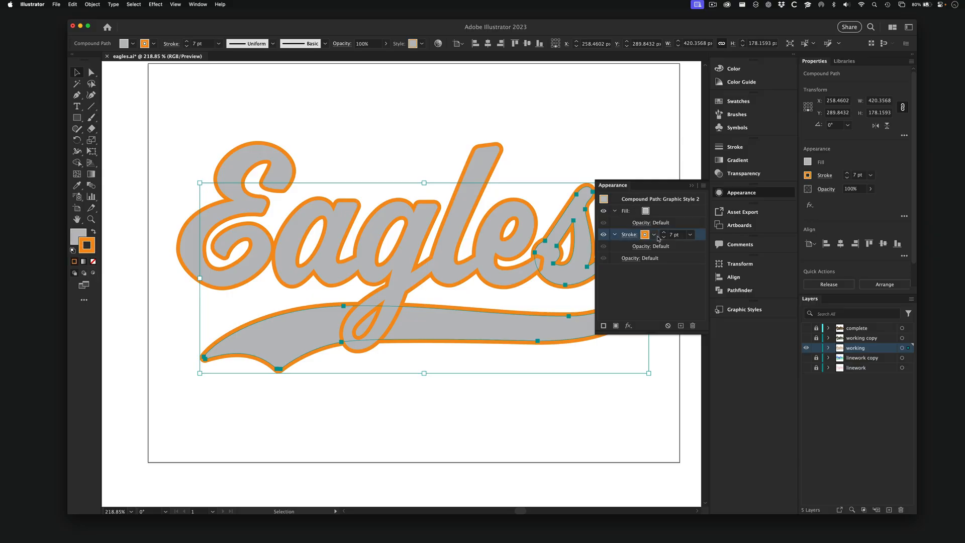
pyautogui.click(664, 239)
pyautogui.click(664, 238)
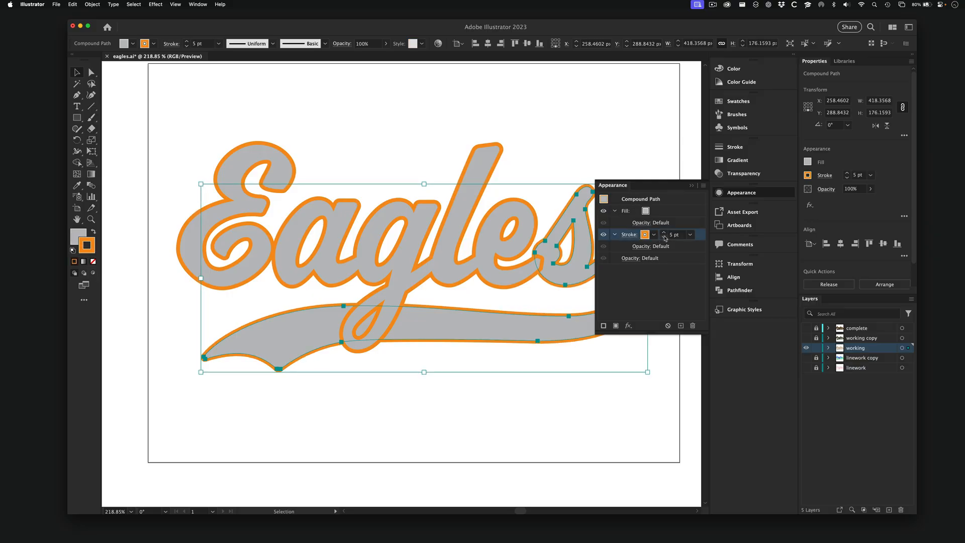
pyautogui.click(599, 137)
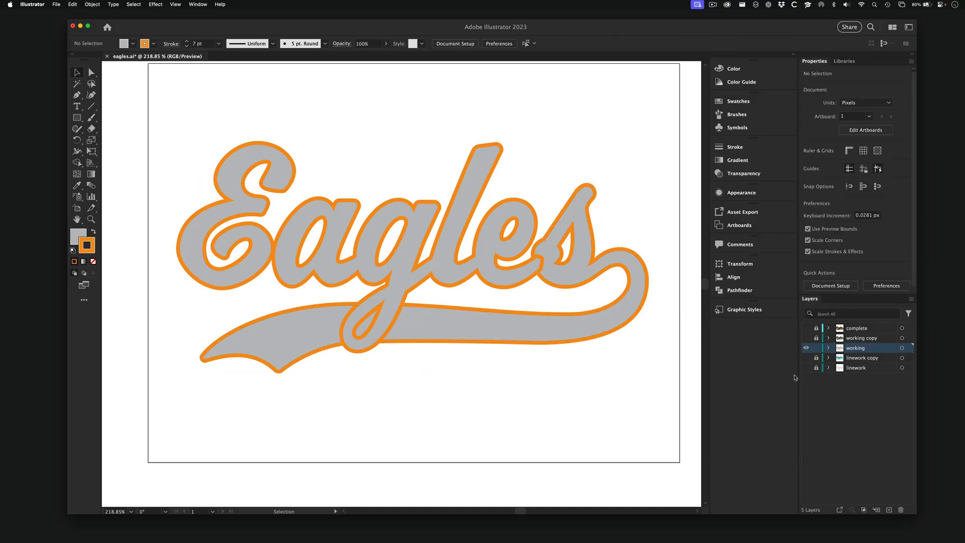
# - Lock and hide the working layer, and show and unlock the working copy layer
pyautogui.click(815, 348)
pyautogui.click(806, 347)
pyautogui.click(805, 338)
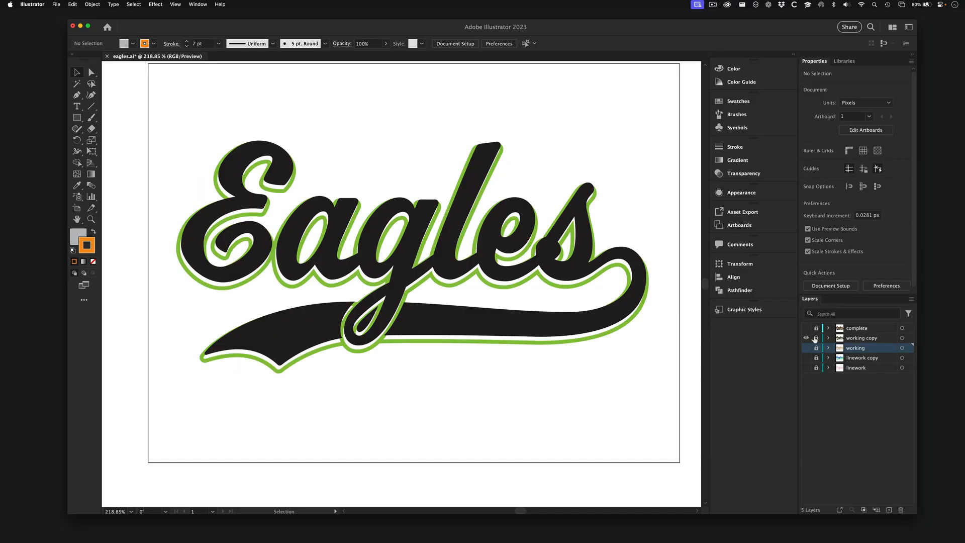
pyautogui.click(816, 338)
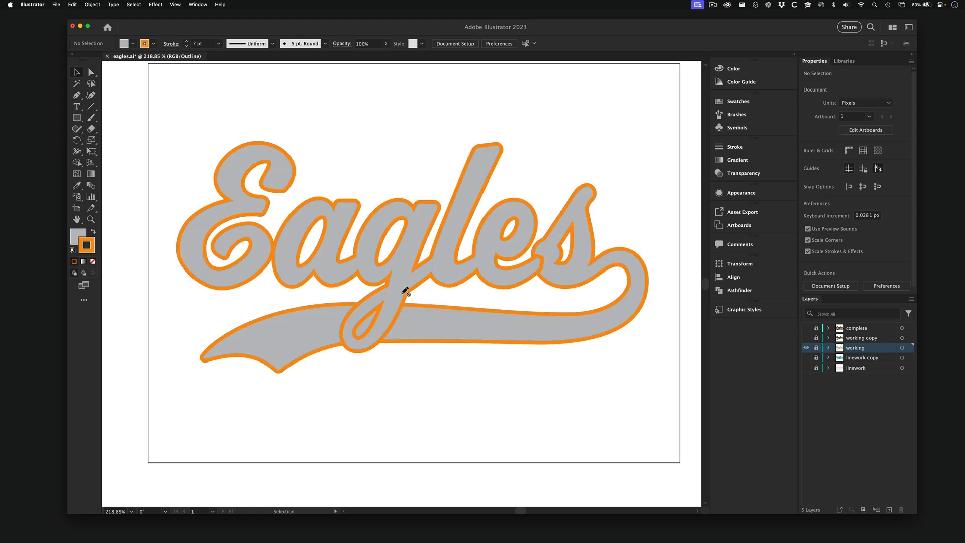
# - Undo the recent changes back through the move of the black lettering, and clear the selection
pyautogui.click(402, 297)
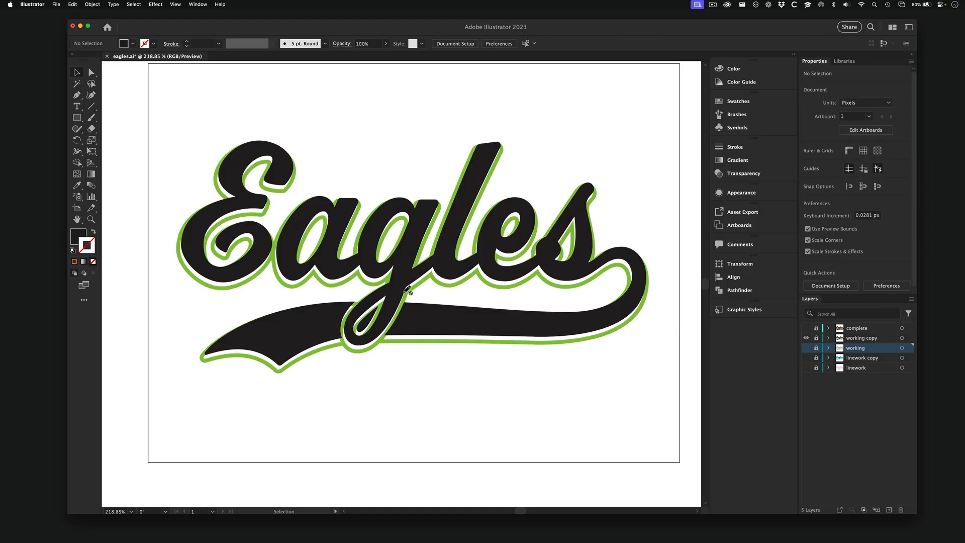
pyautogui.click(406, 295)
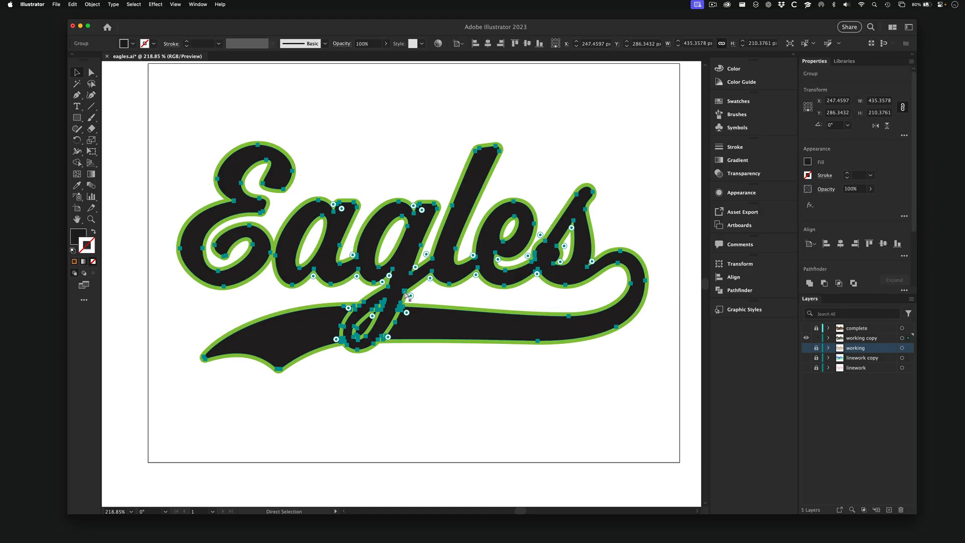
pyautogui.click(210, 116)
pyautogui.keyDown('alt'); pyautogui.keyDown('super'); pyautogui.click(399, 282); pyautogui.keyUp('super'); pyautogui.keyUp('alt')
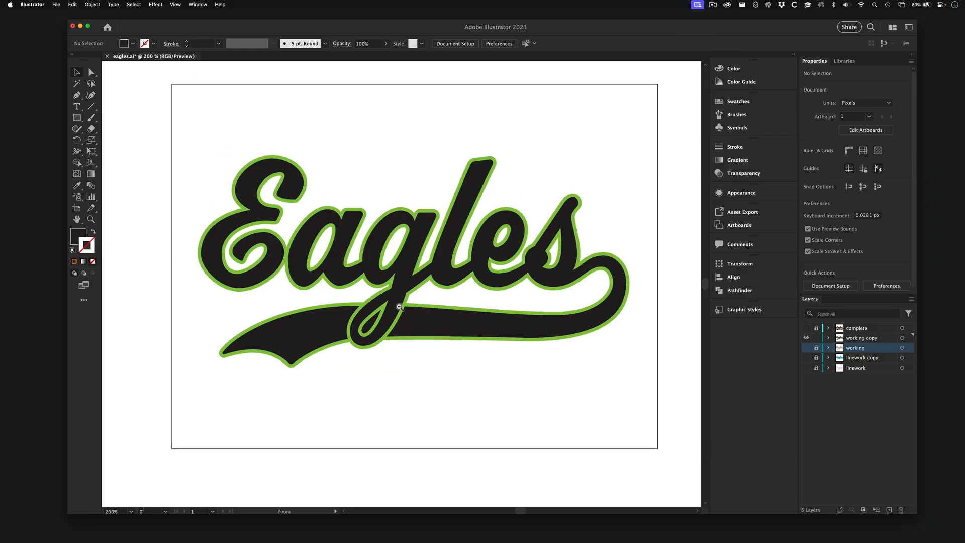